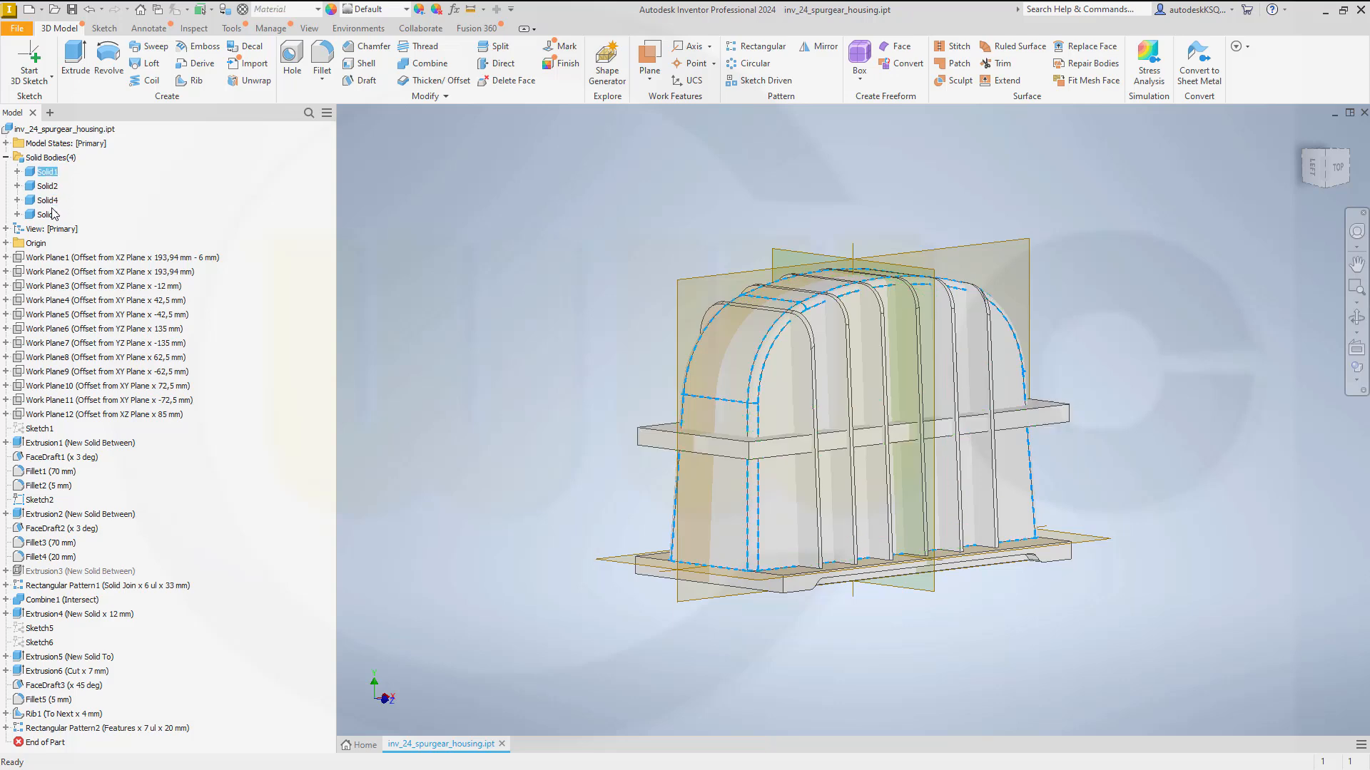
- Hide all four solid bodies of the housing
right_click(51, 212)
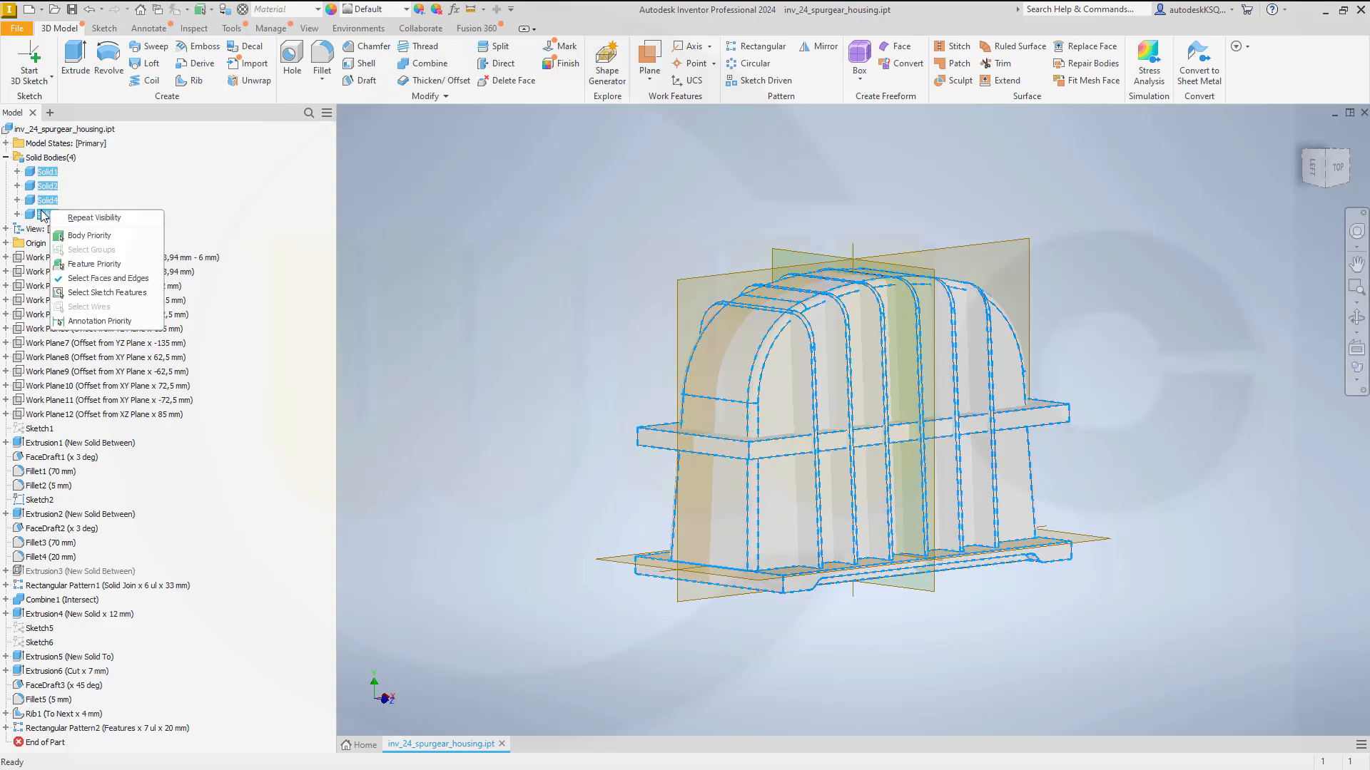
right_click(41, 213)
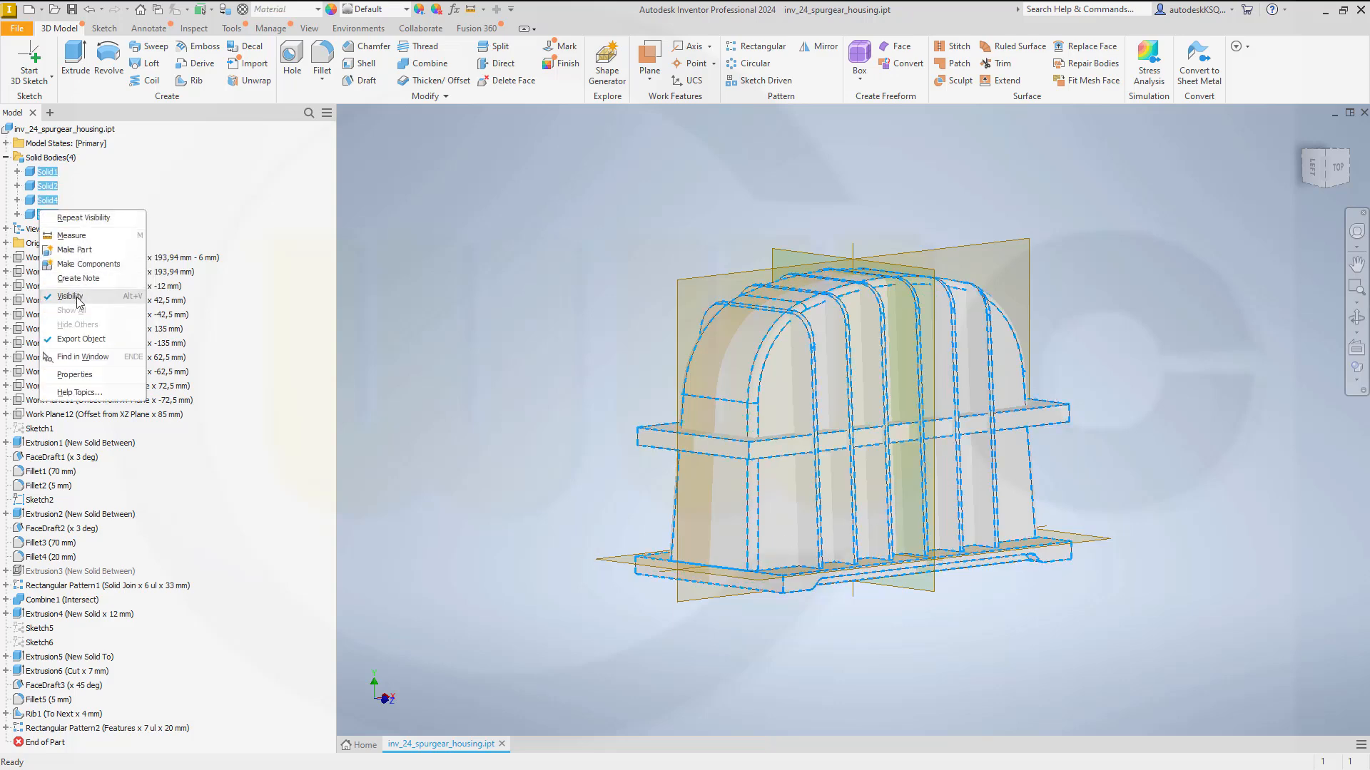
left_click(76, 297)
- Start a 3D sketch and place a point at X -57,5, Y 85, Z 0 mm
left_click(52, 76)
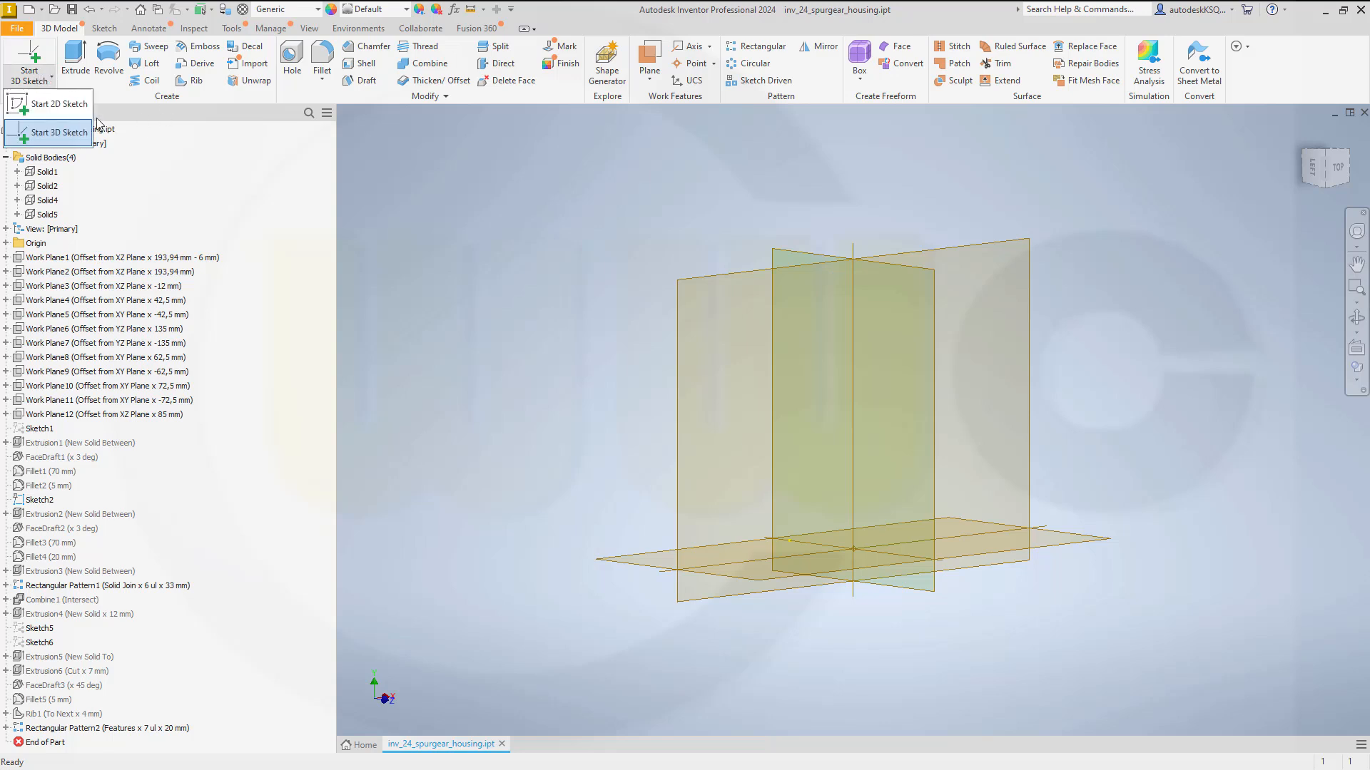
left_click(59, 132)
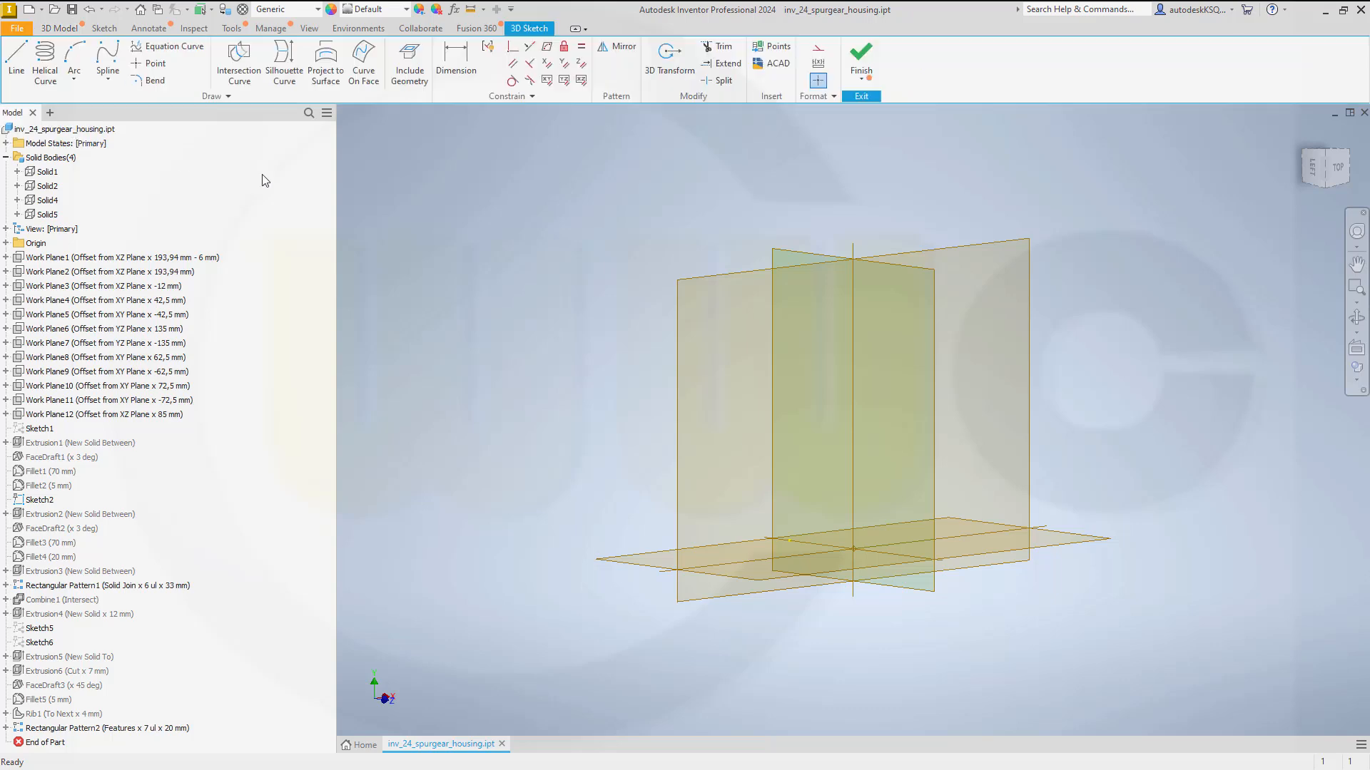
left_click(150, 63)
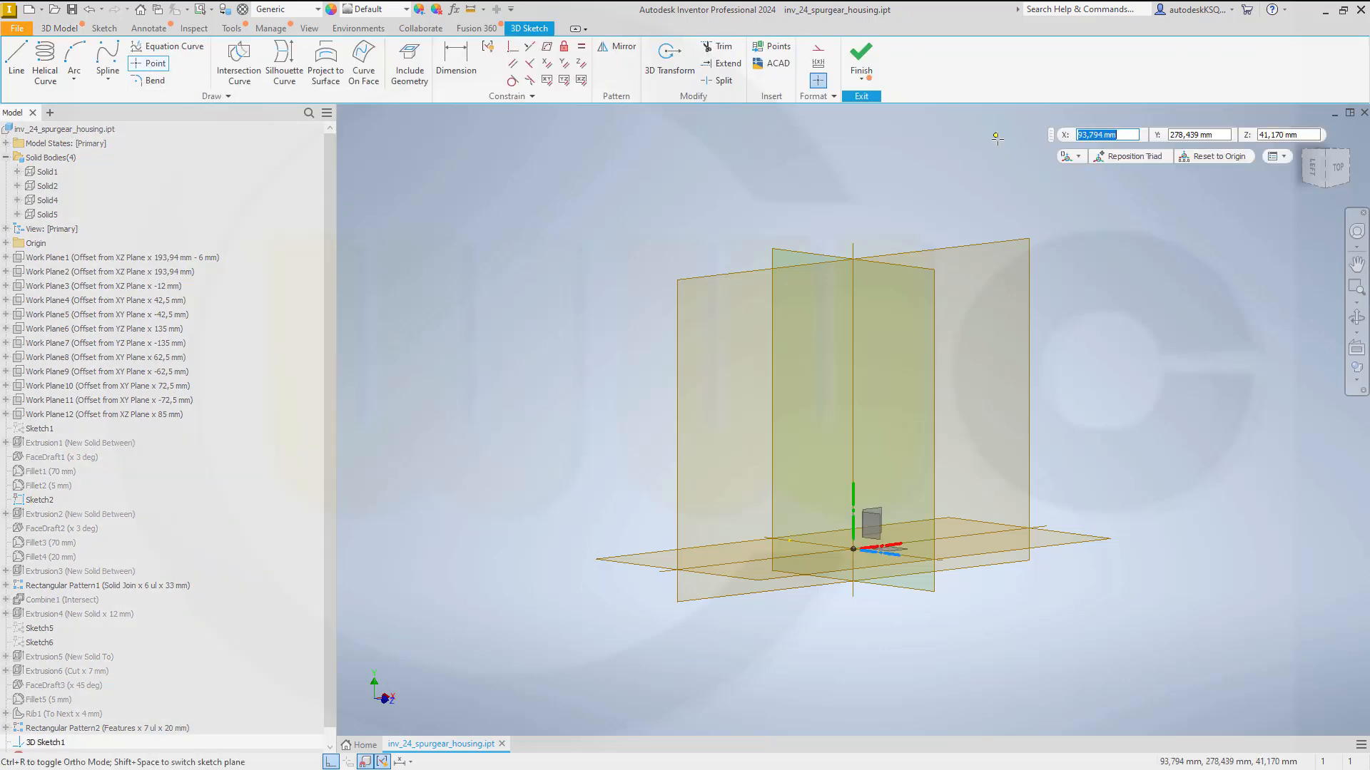
left_click_drag(1051, 138, 365, 150)
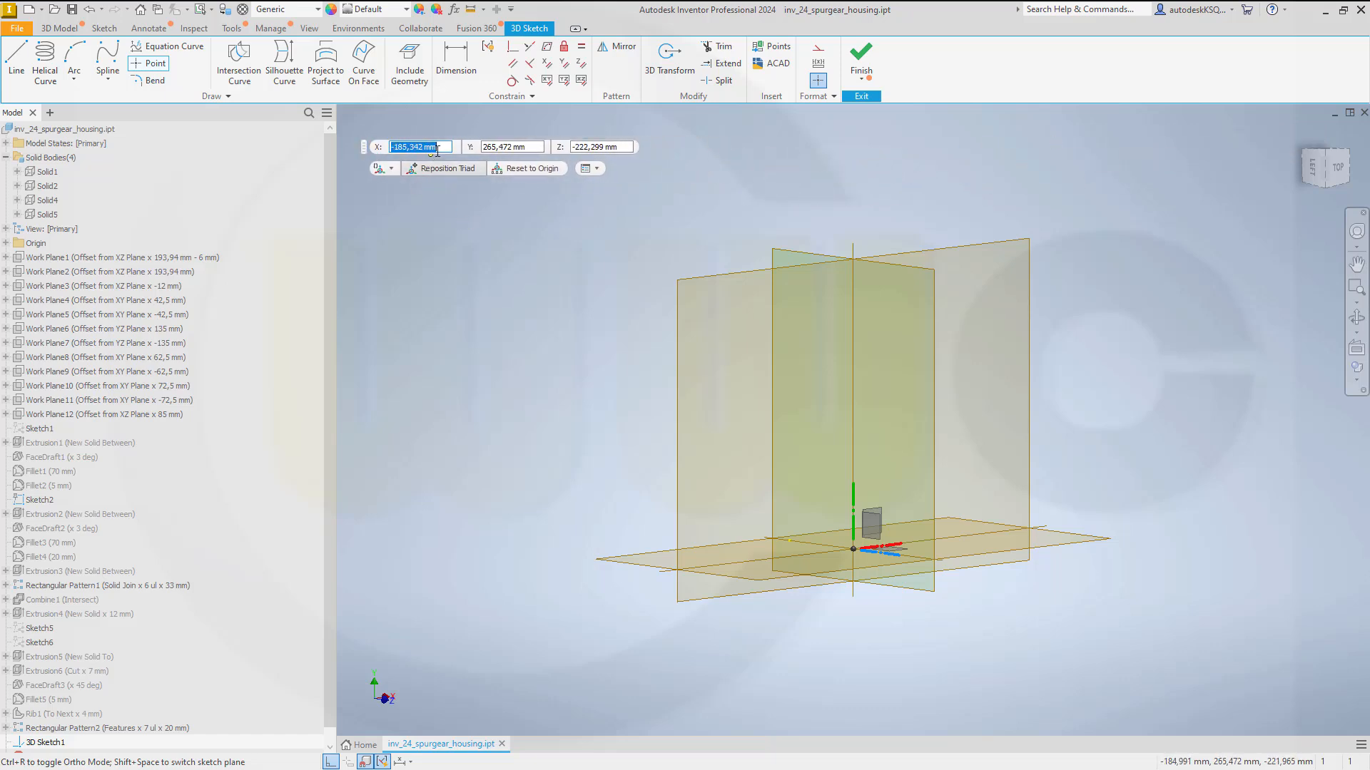
type("-57,5")
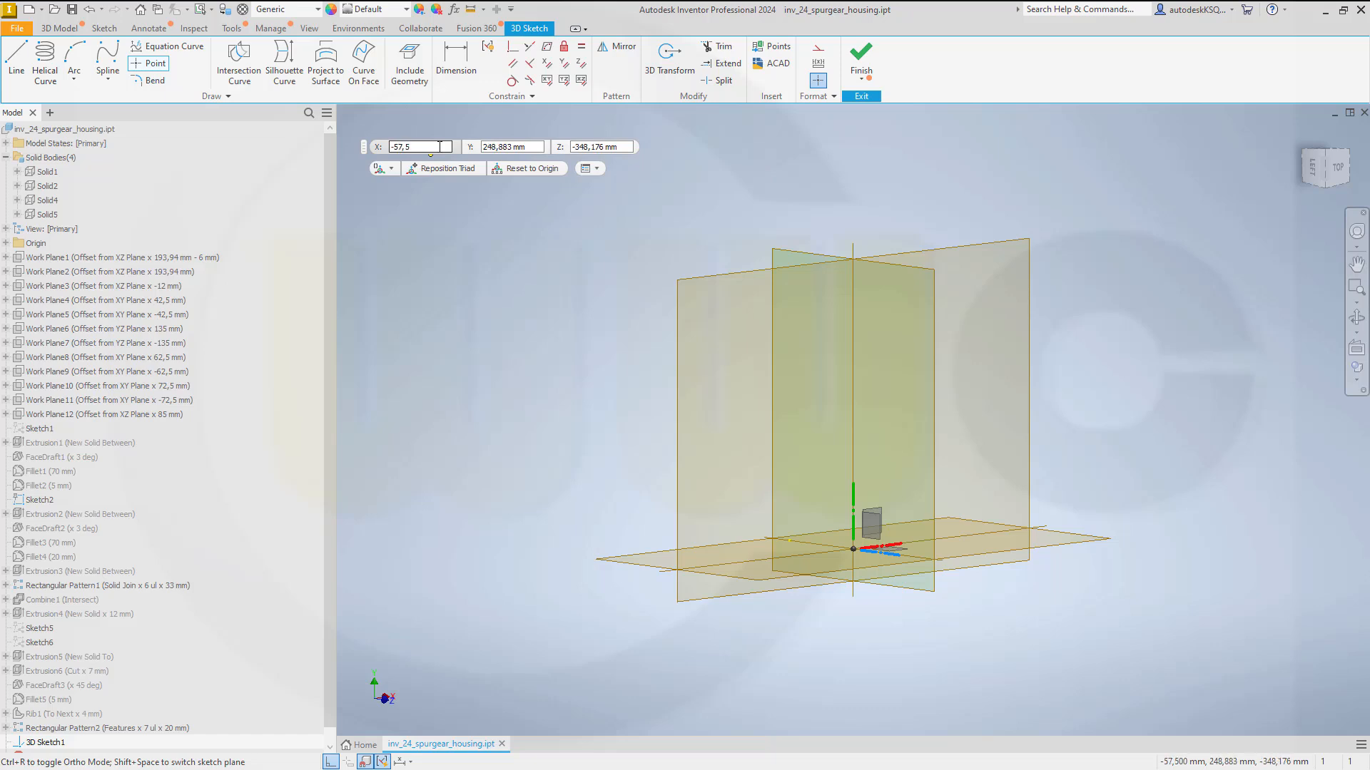
key("Tab")
type("85")
key("Tab")
type("0")
key("Return")
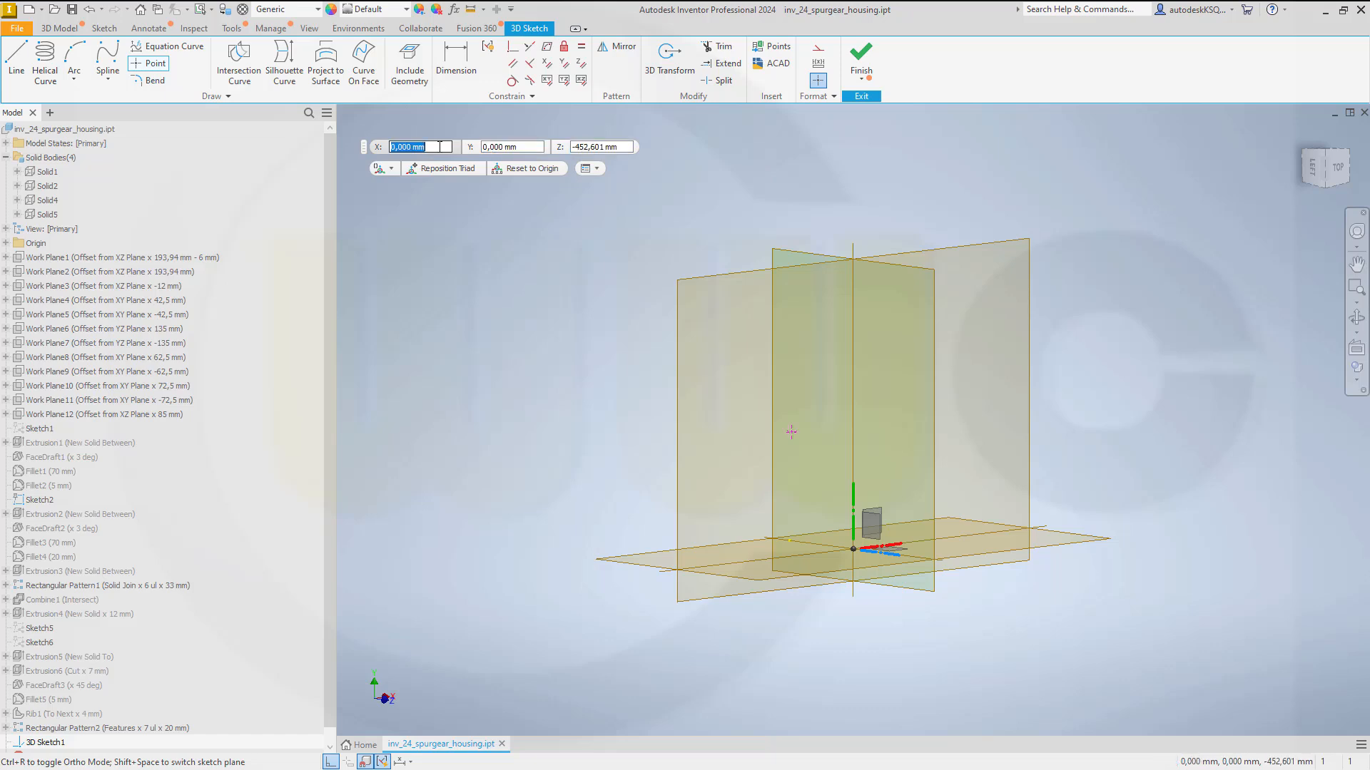
key("Escape")
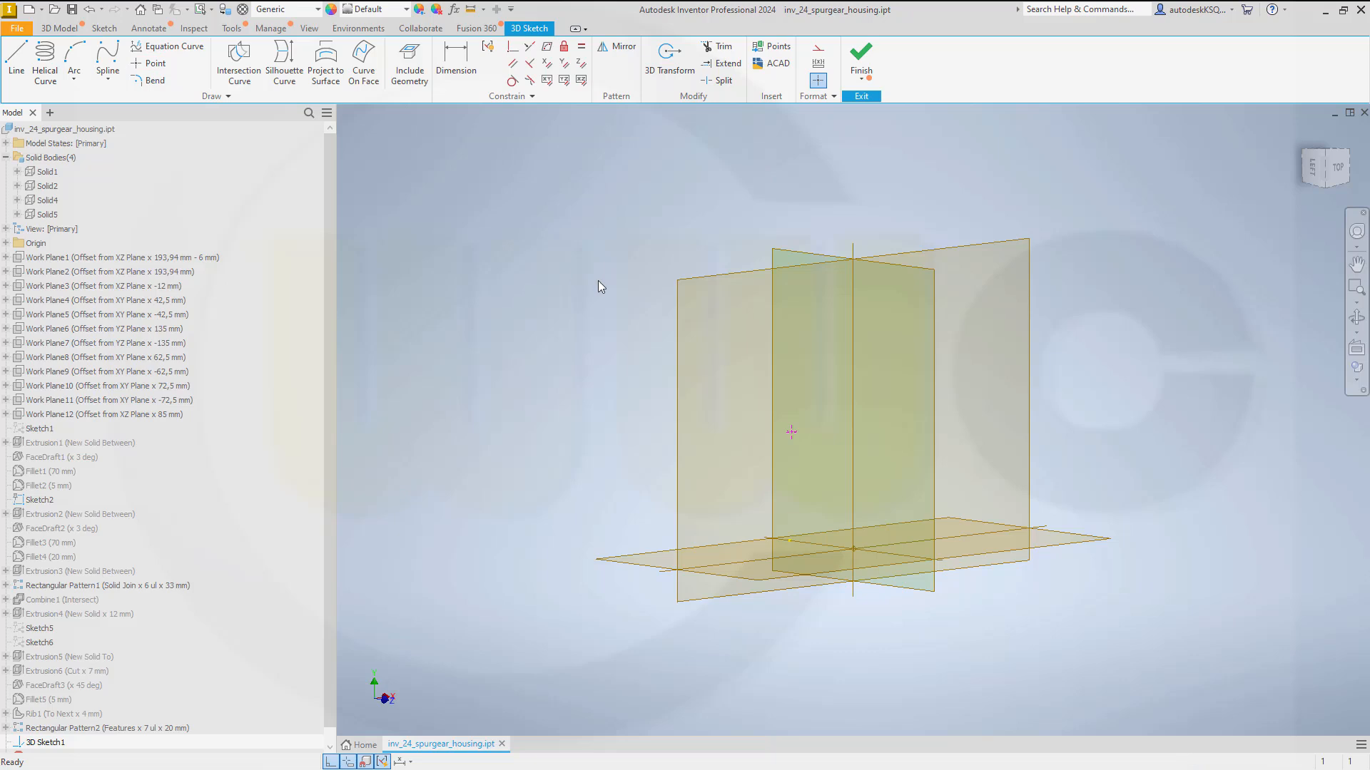
- Make the point coincident with the XY plane and dimension its height above the XZ plane as 85 mm
left_click(512, 47)
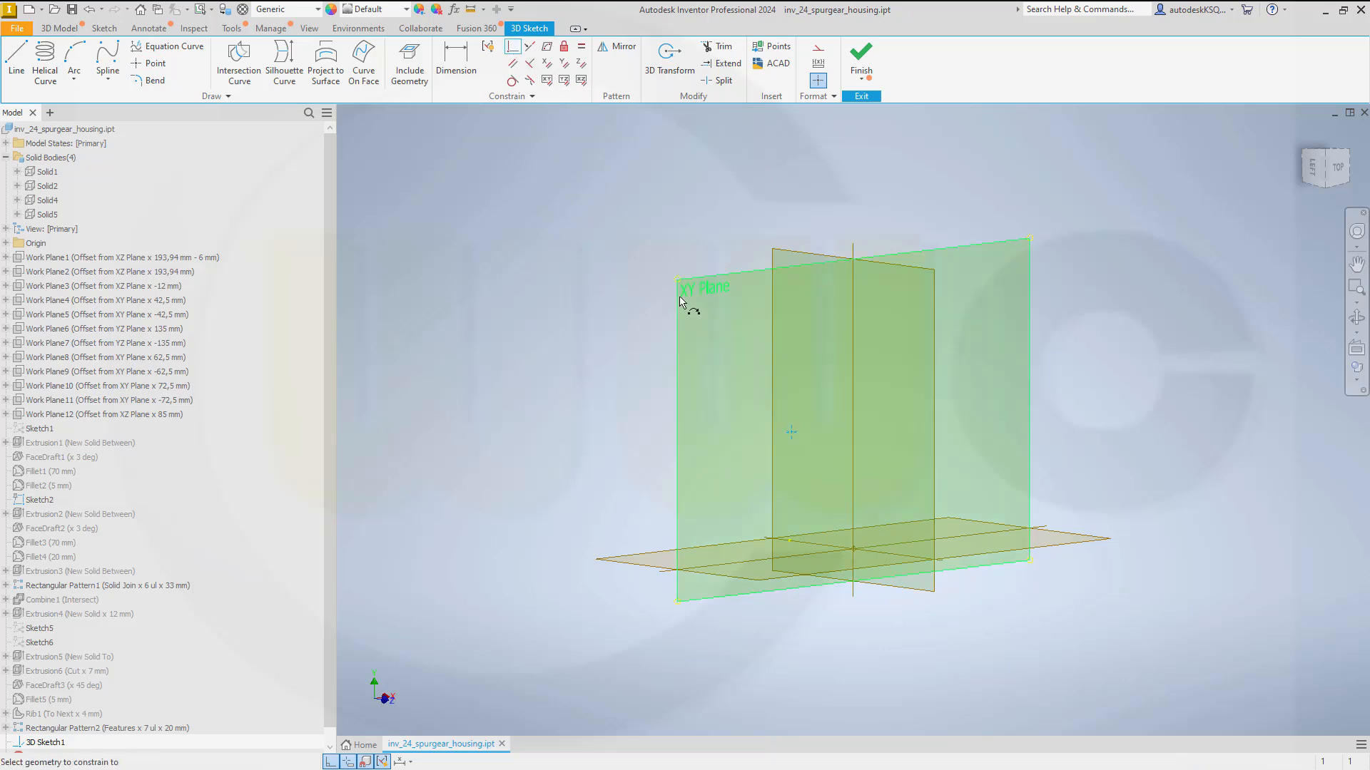
left_click(455, 61)
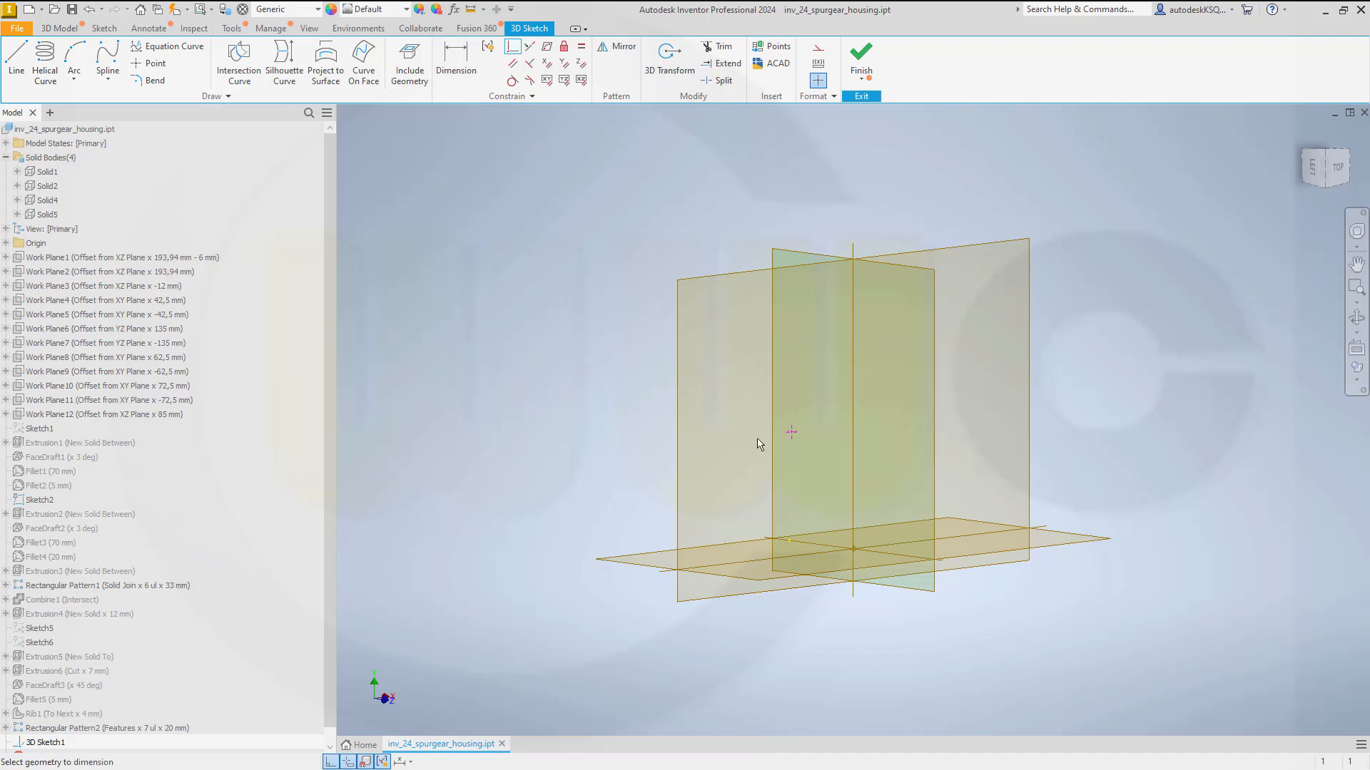
left_click(799, 433)
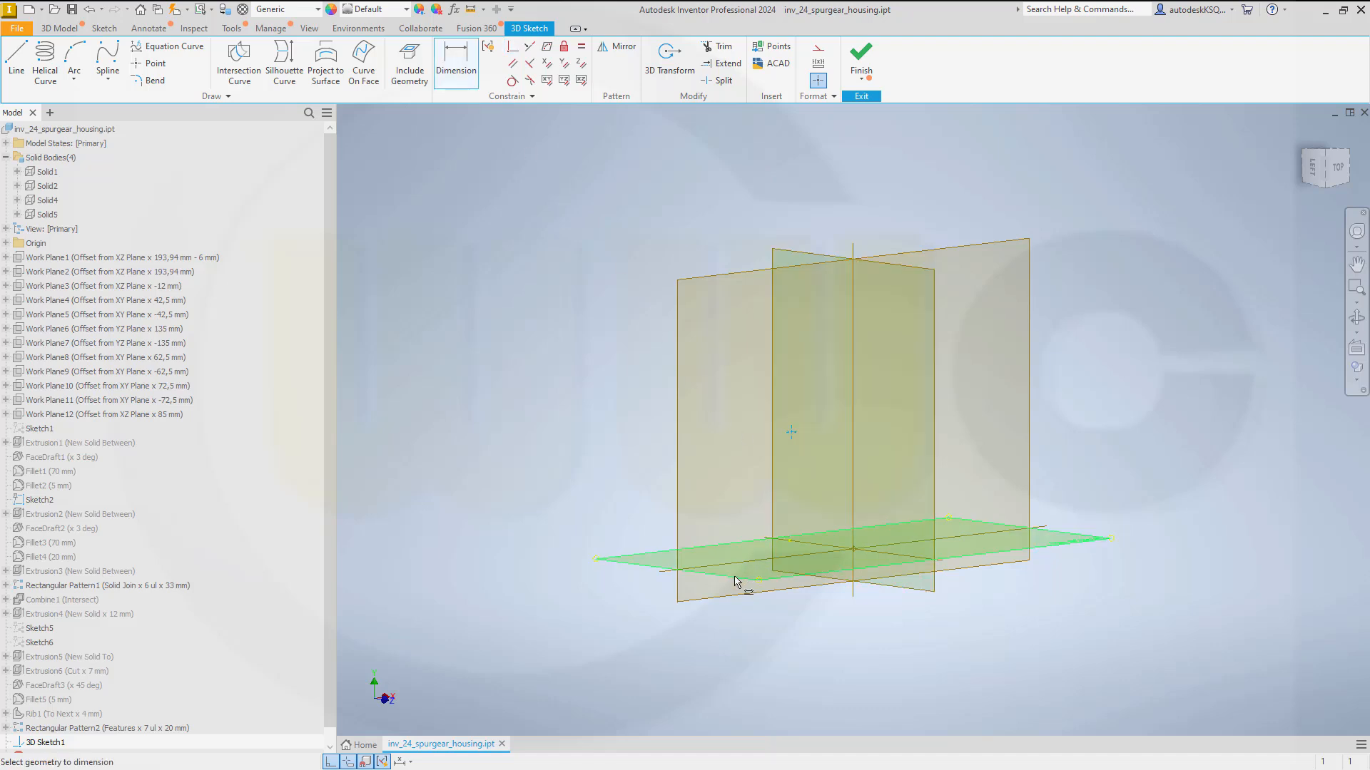
left_click(735, 581)
left_click(587, 518)
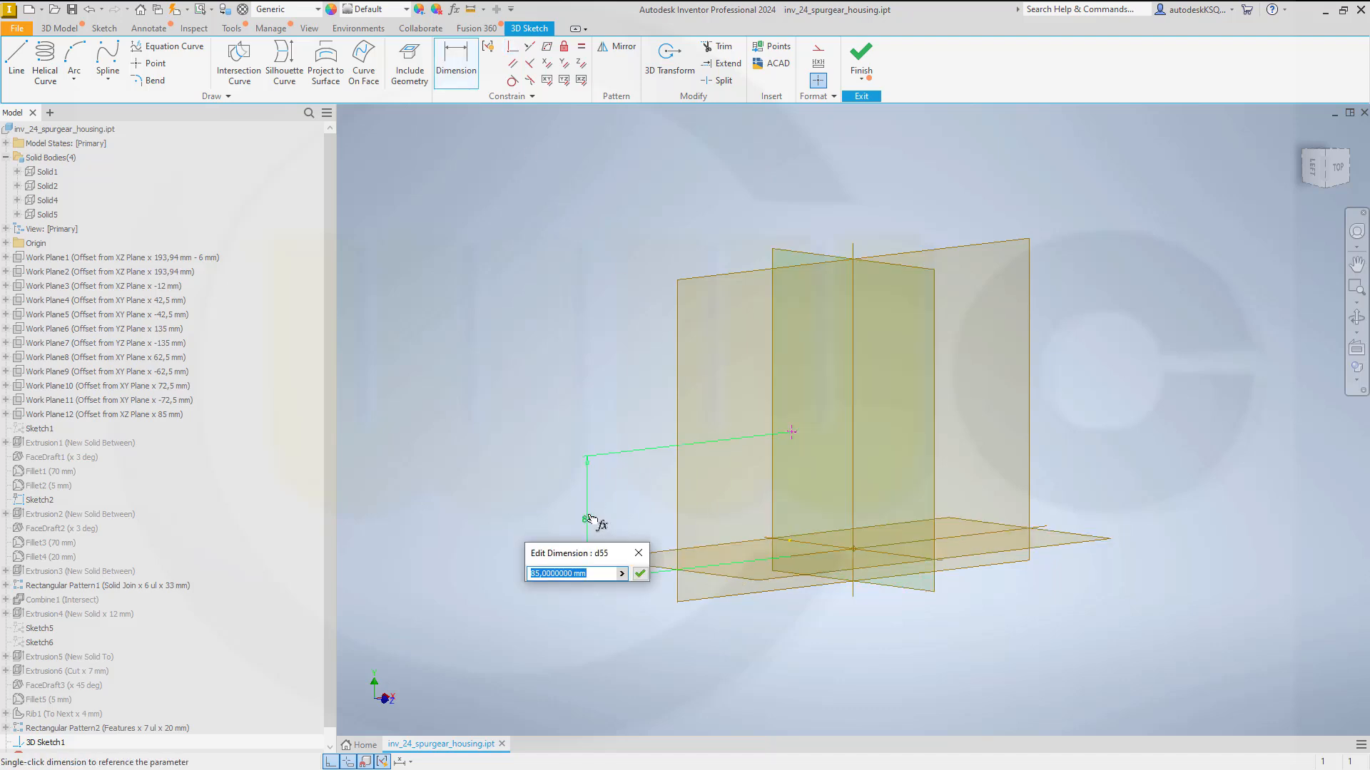
key("Return")
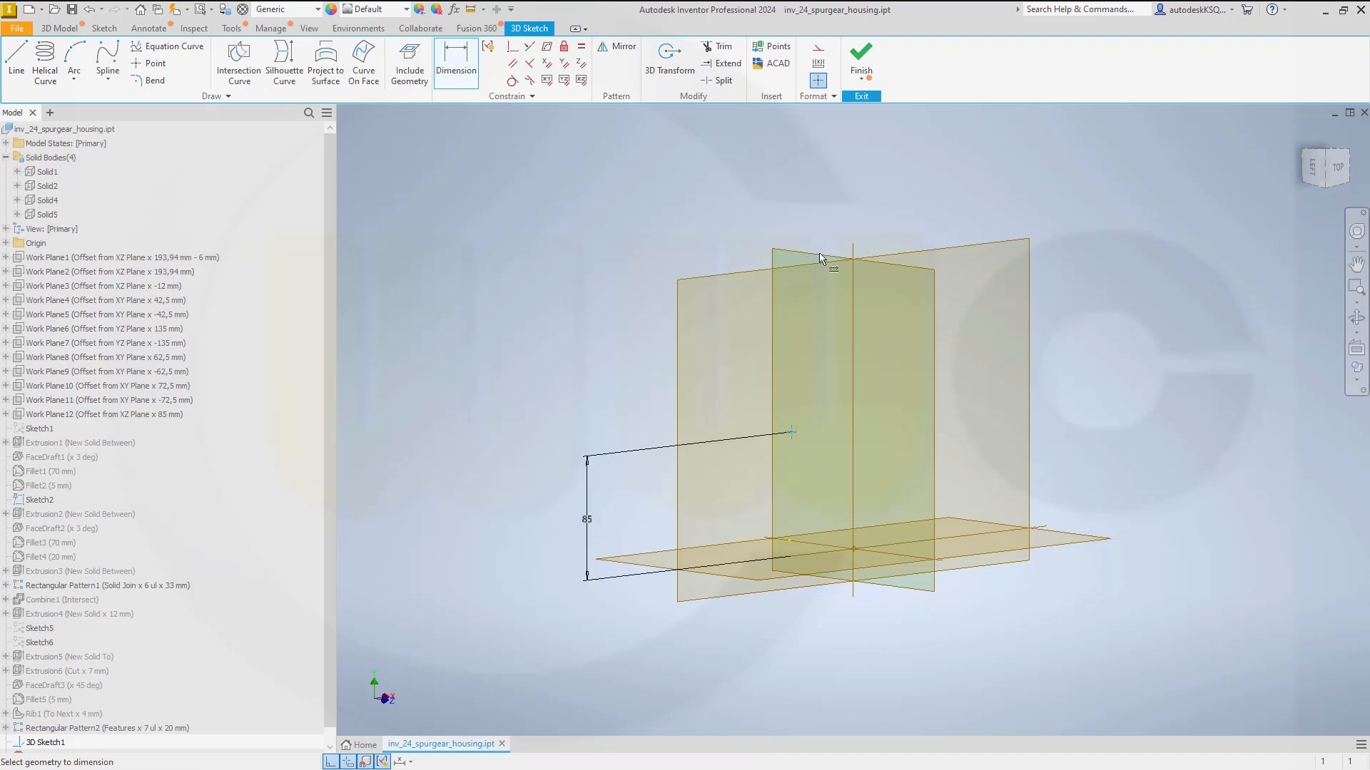
- Dimension the point's horizontal offset from the YZ plane as -57,5 mm
left_click(849, 269)
left_click(818, 163)
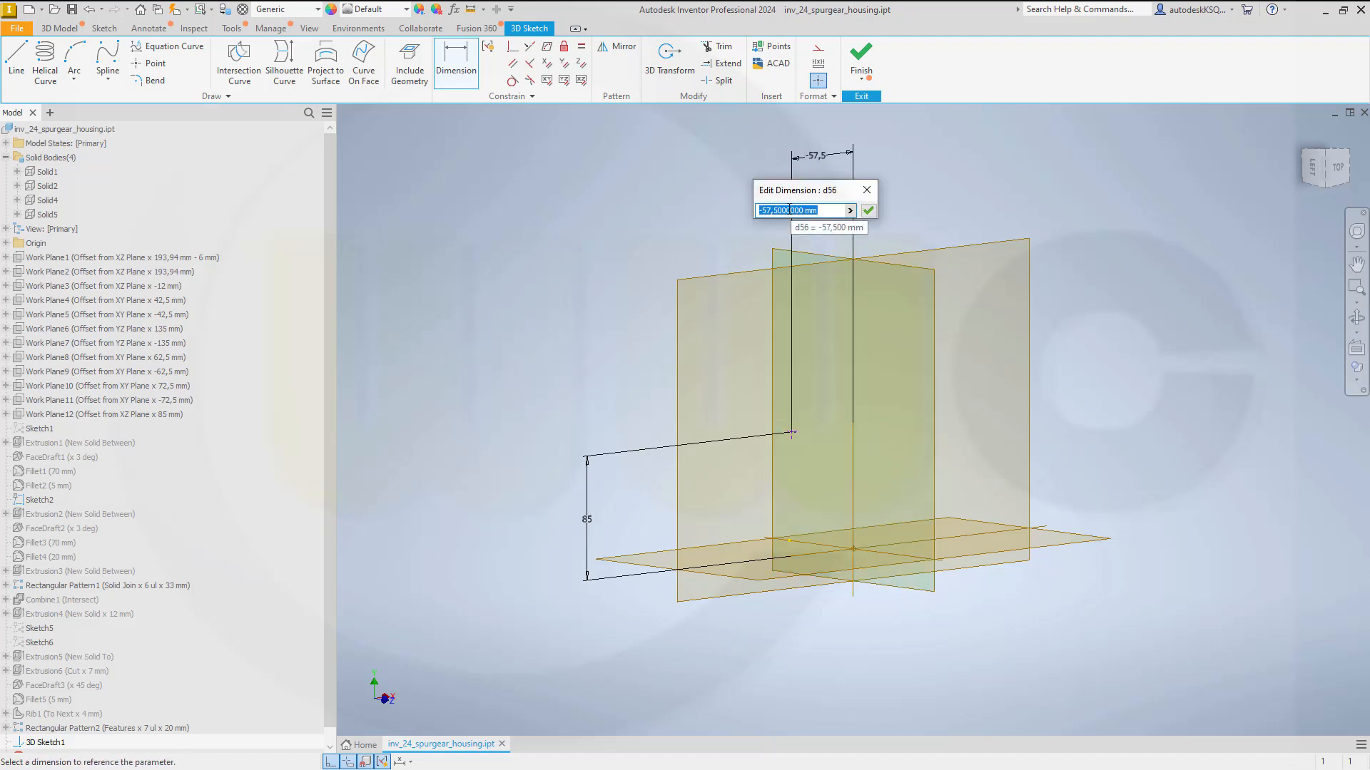
key("Return")
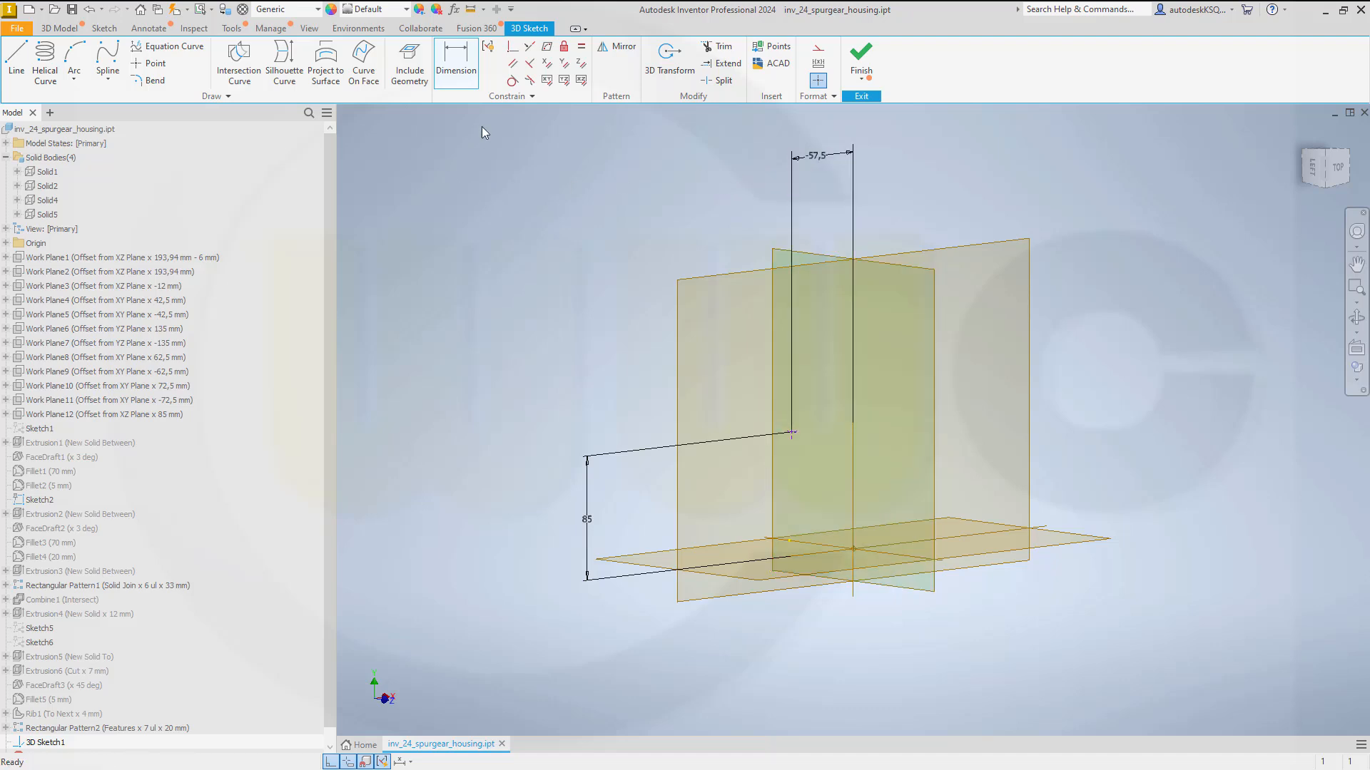
- Place a second sketch point on the other side of the YZ plane and make it coincident with the XY plane
left_click(150, 63)
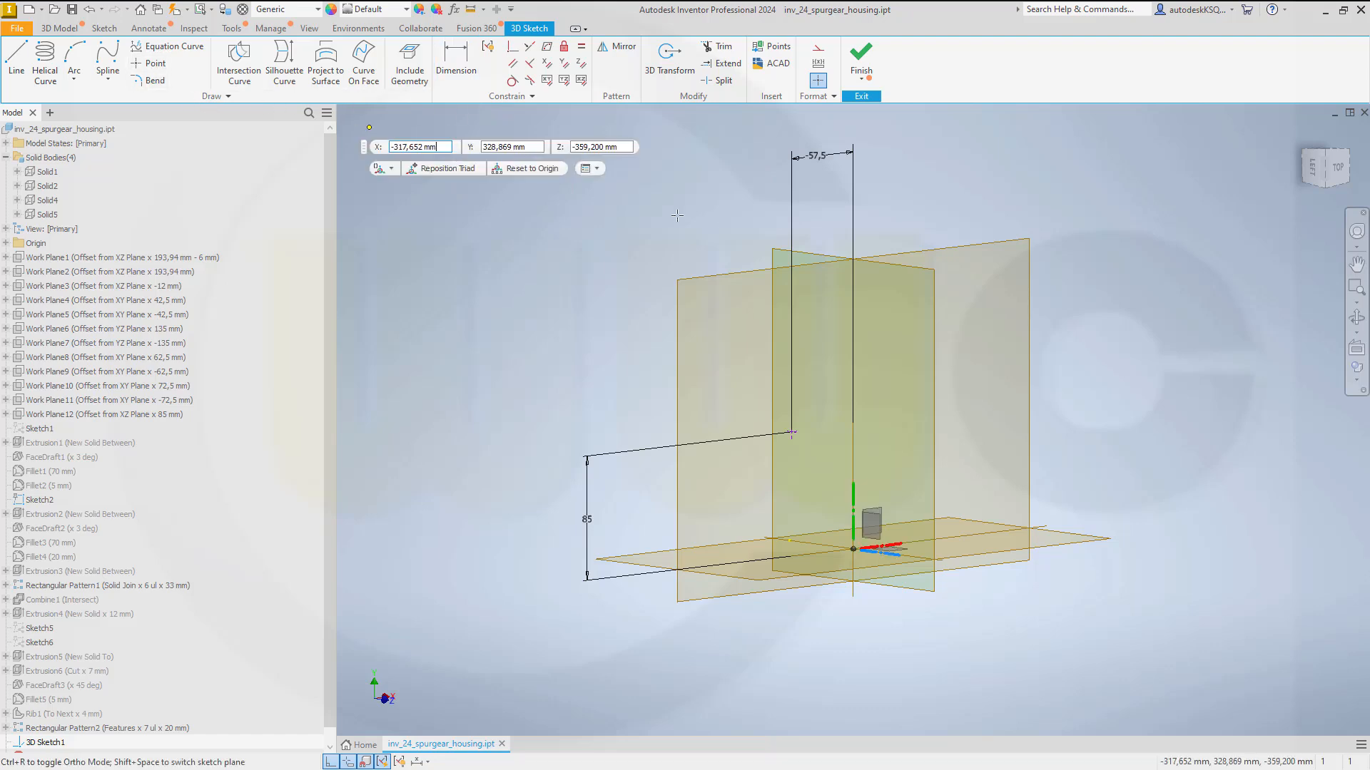
left_click(965, 380)
key("Escape")
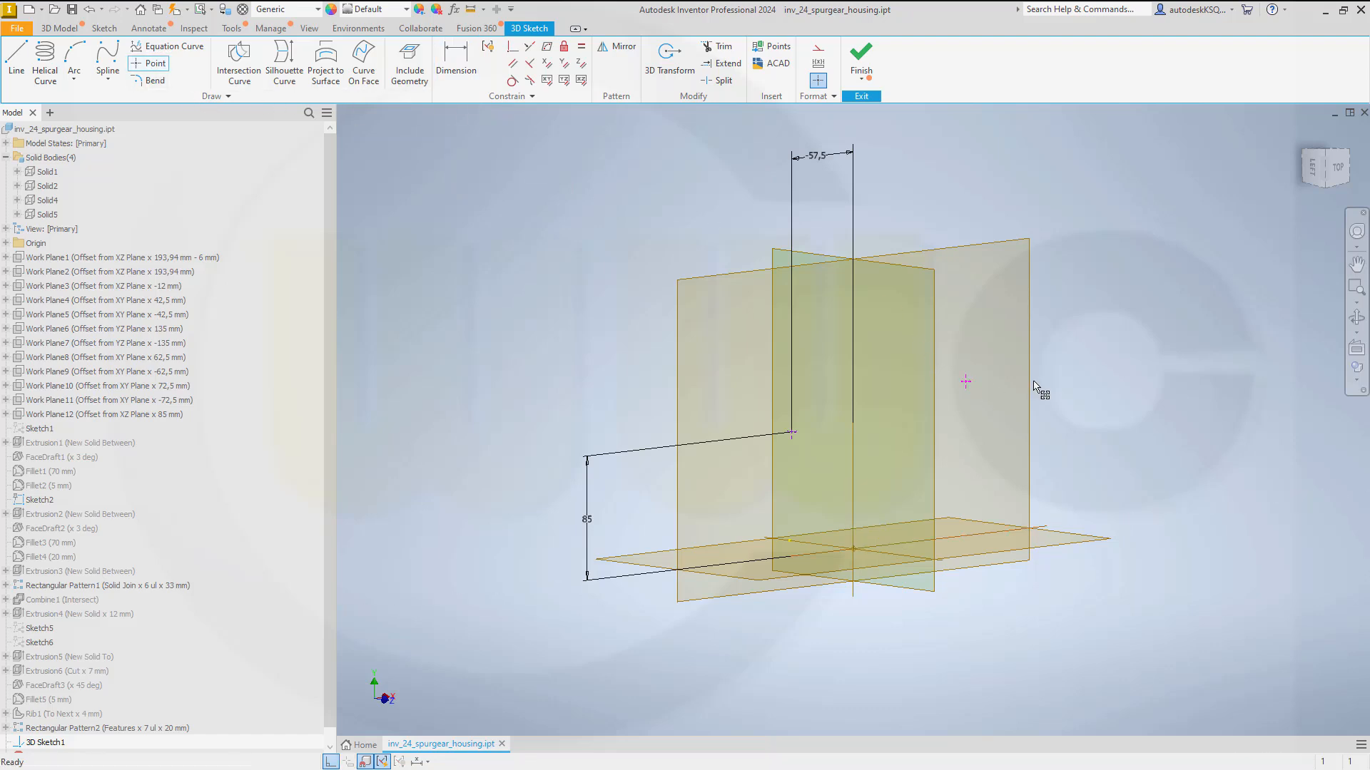
left_click(513, 47)
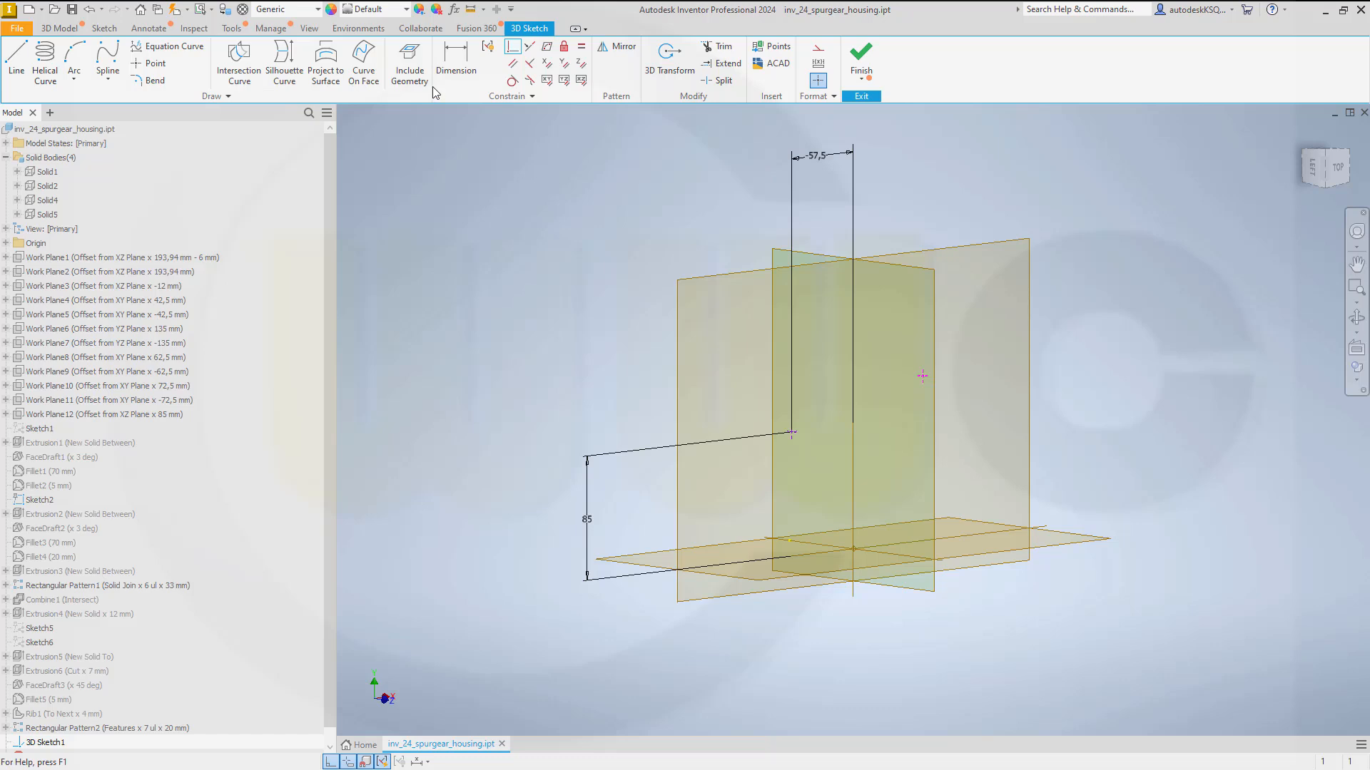
- Dimension the second point's height above the XZ plane as 85 mm
left_click(456, 60)
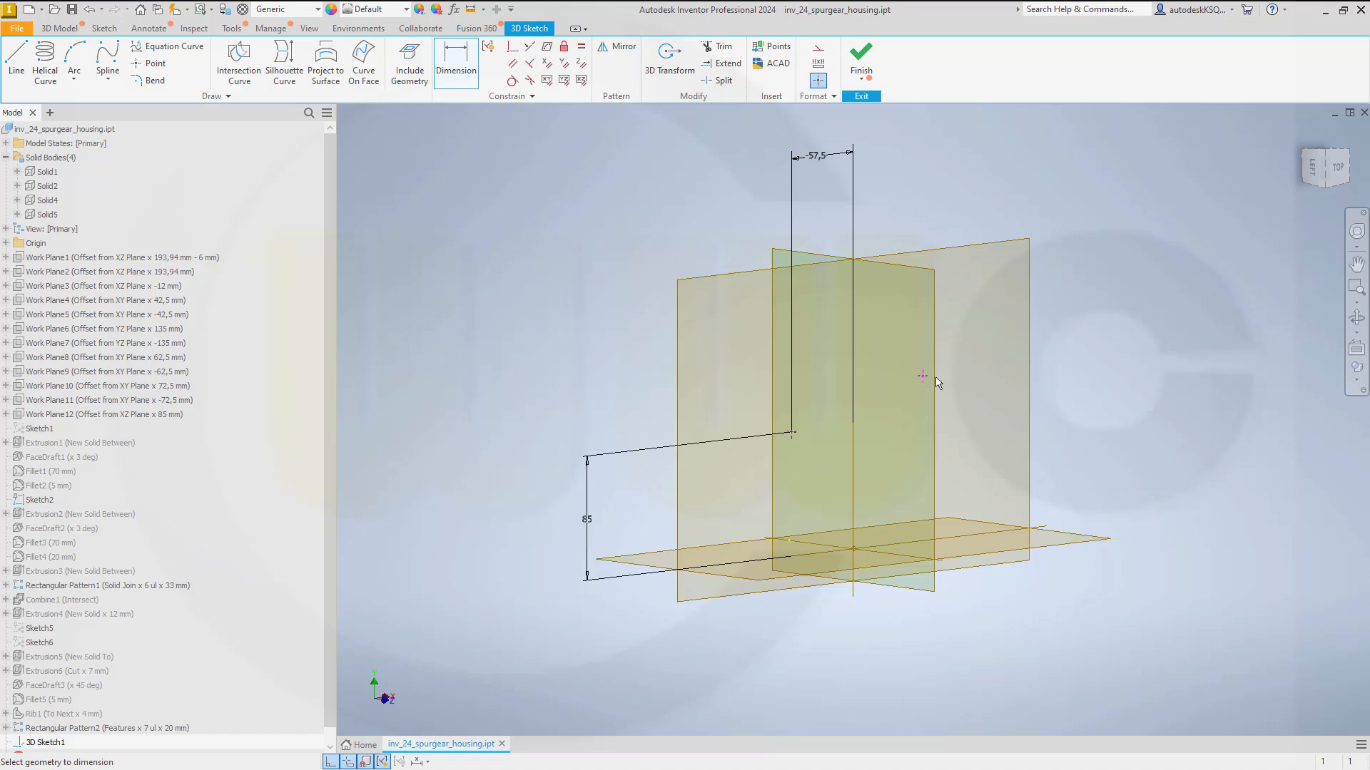
left_click(1093, 551)
left_click(1099, 417)
type("85")
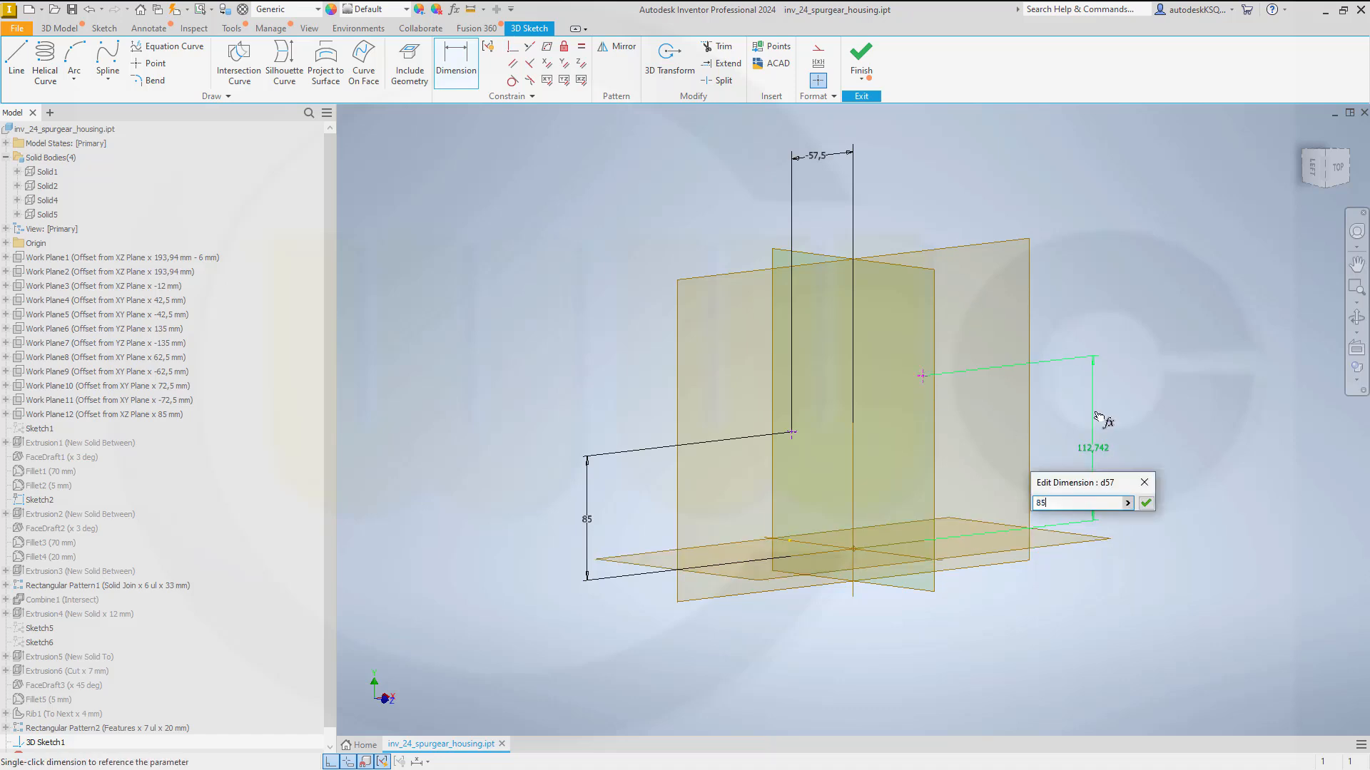
key("Return")
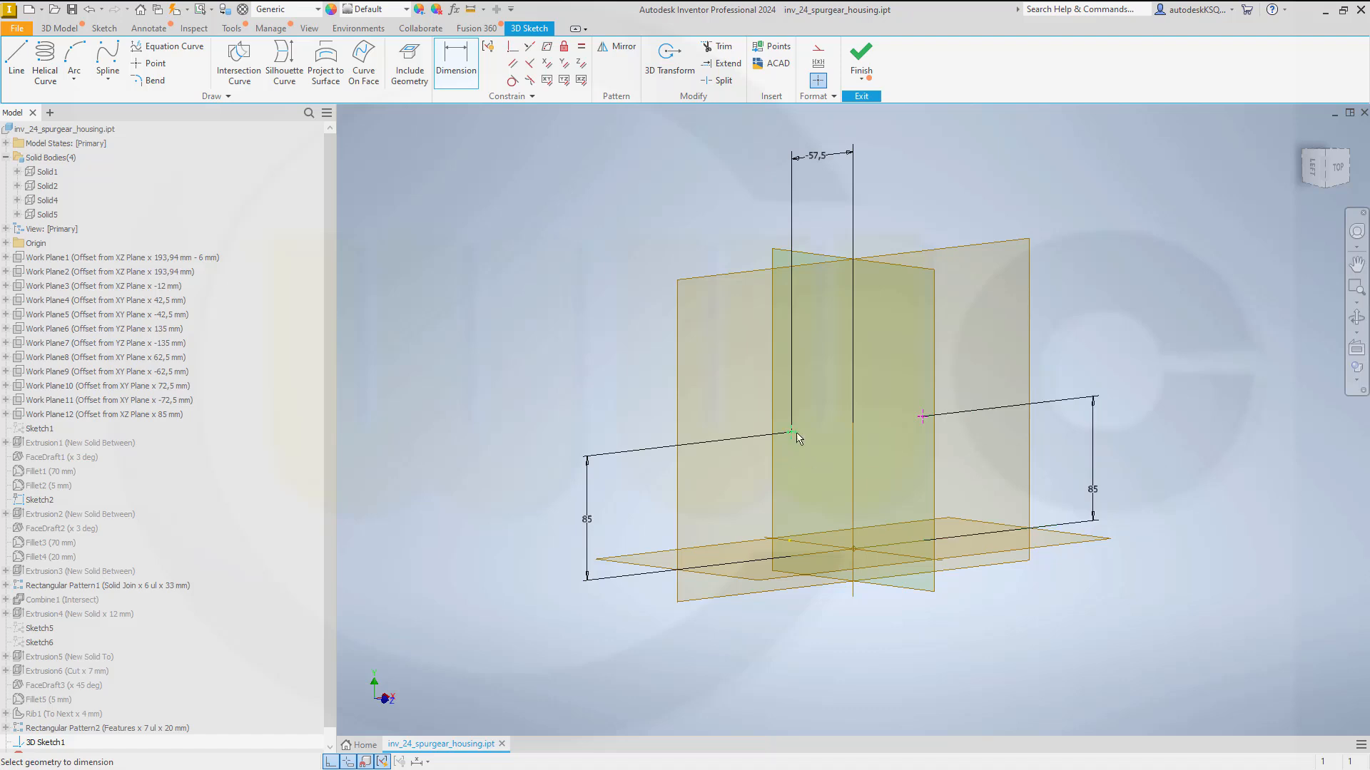
- Dimension the horizontal distance between the two sketch points as 100 mm
left_click(923, 418)
left_click(829, 211)
type("1")
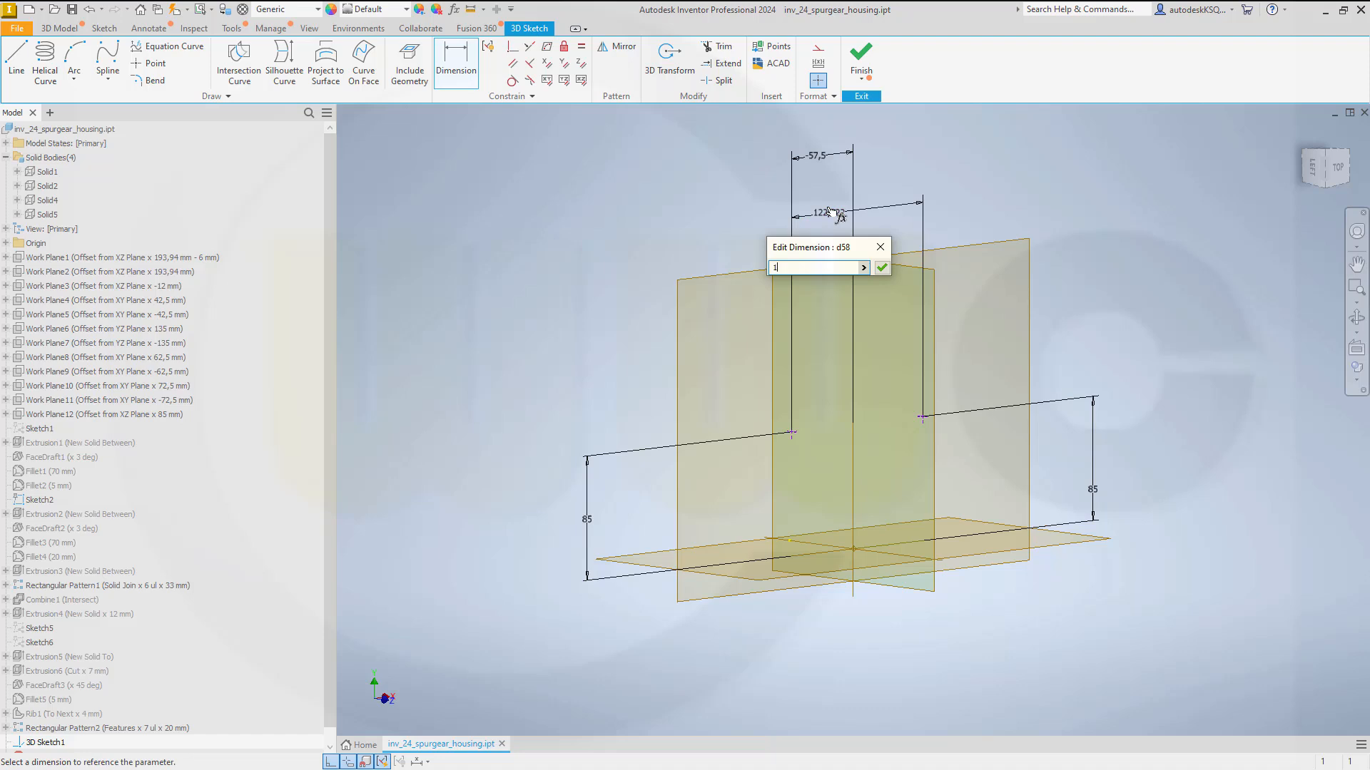
type("00")
key("Return")
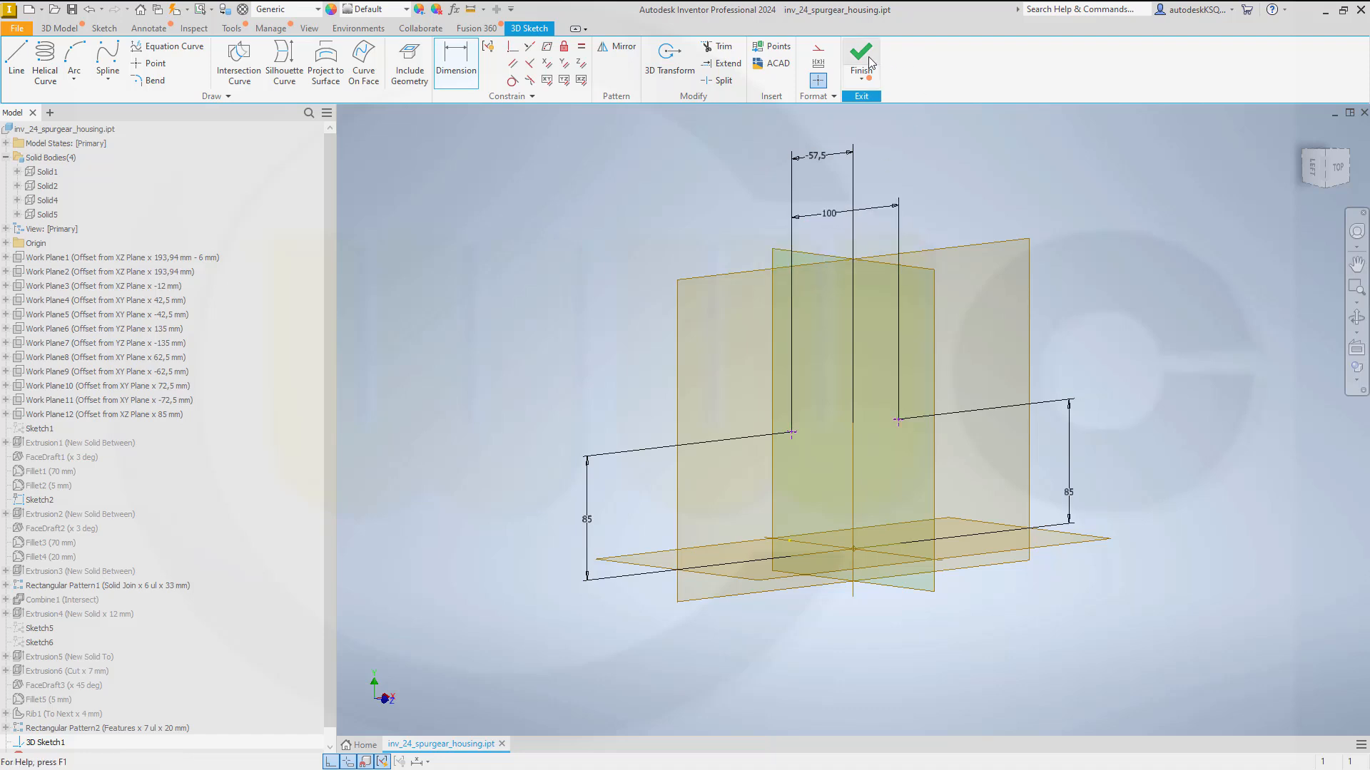
- Finish the 3D sketch and create a work point on each of its two sketch points
left_click(863, 68)
left_click(691, 63)
left_click(791, 432)
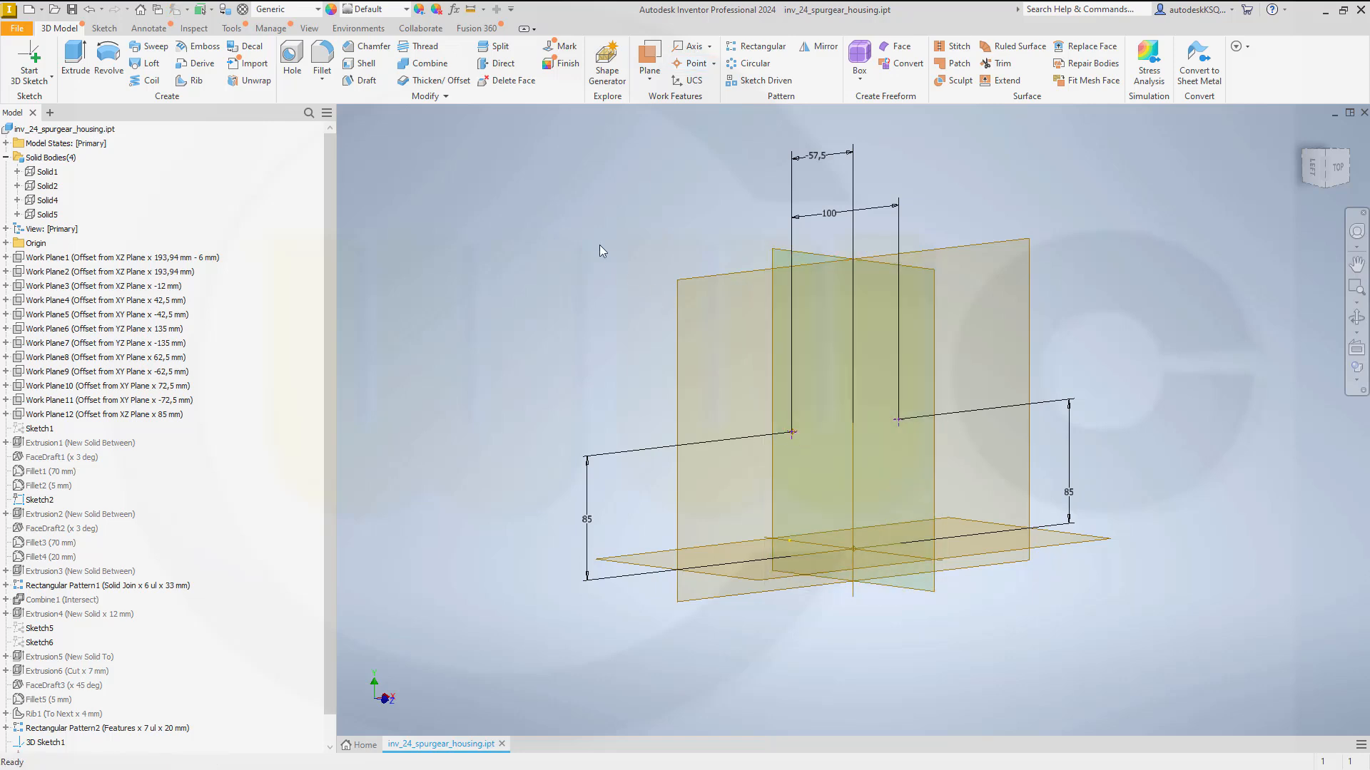
left_click(691, 63)
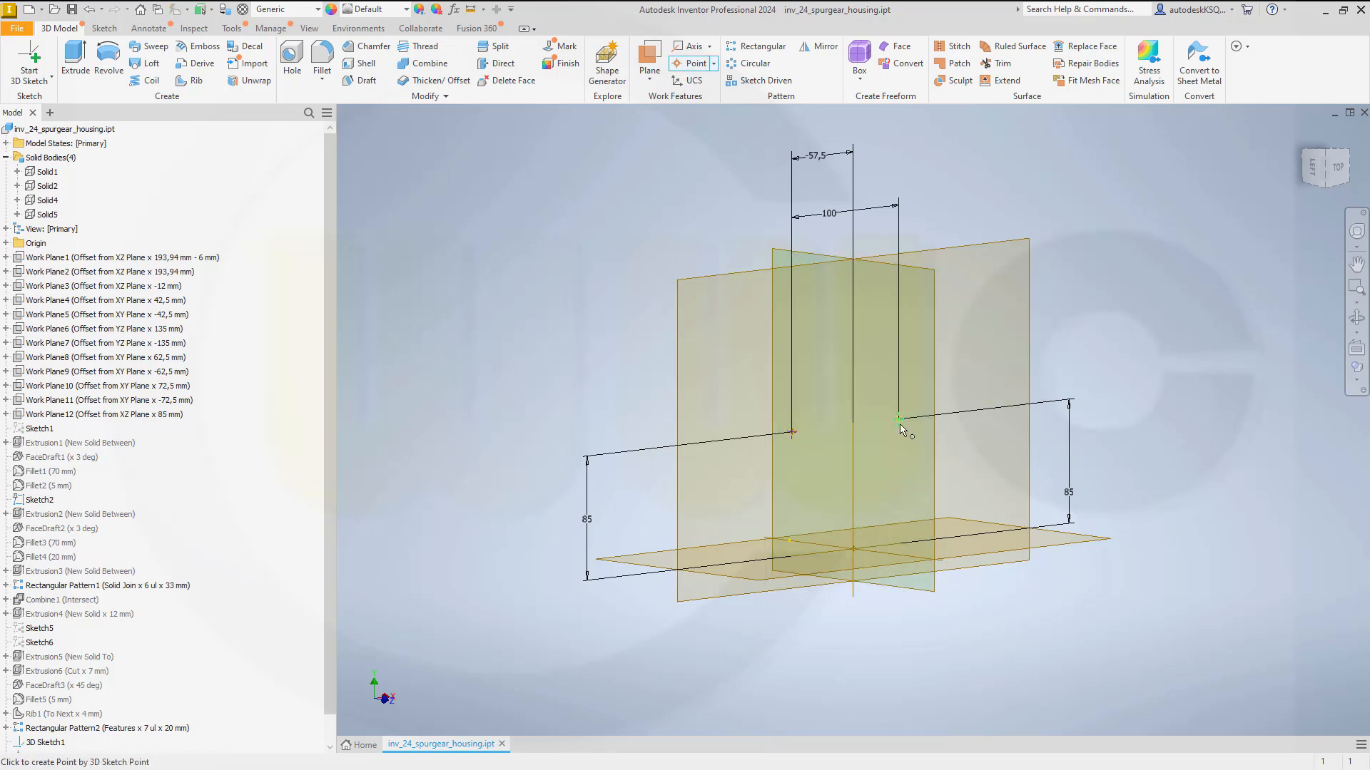
- Hide the 3D sketch, keeping only the work points shown
left_click(44, 742)
right_click(55, 743)
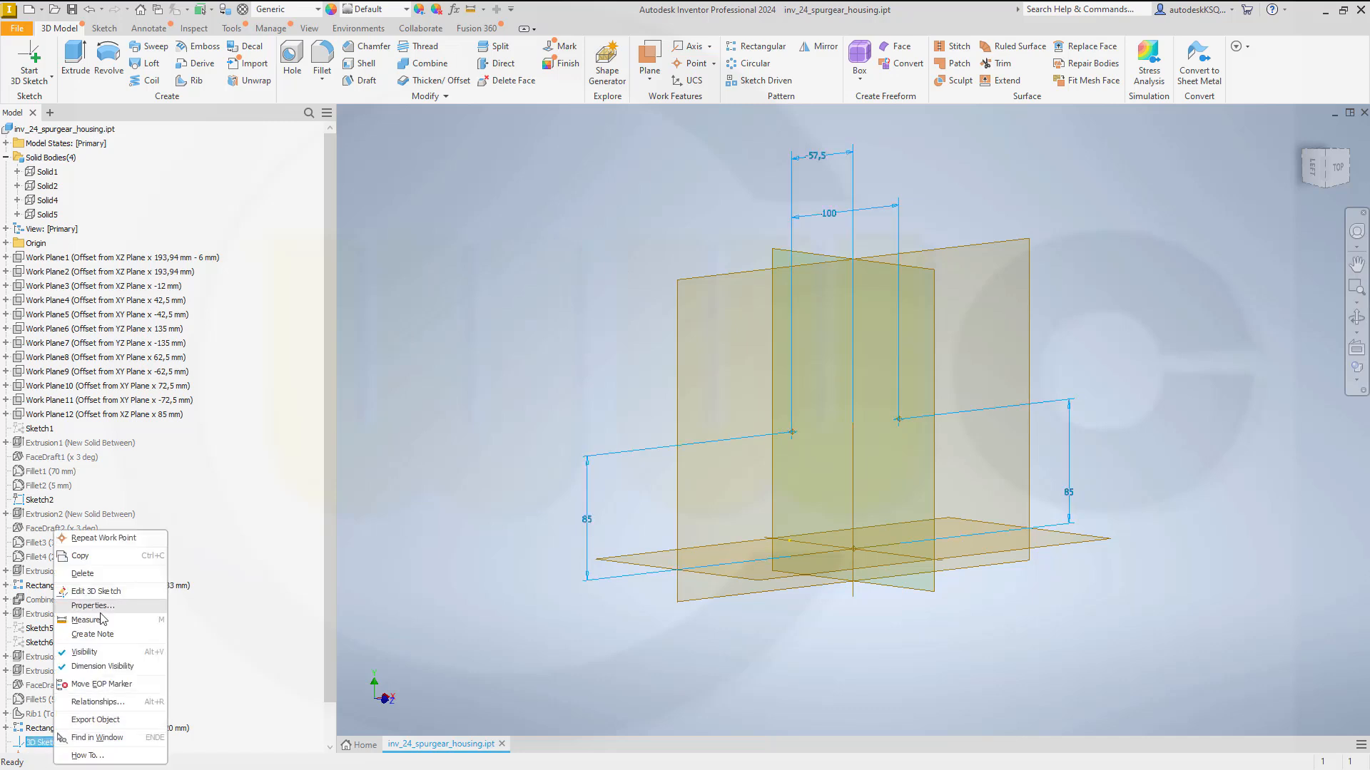
left_click(84, 652)
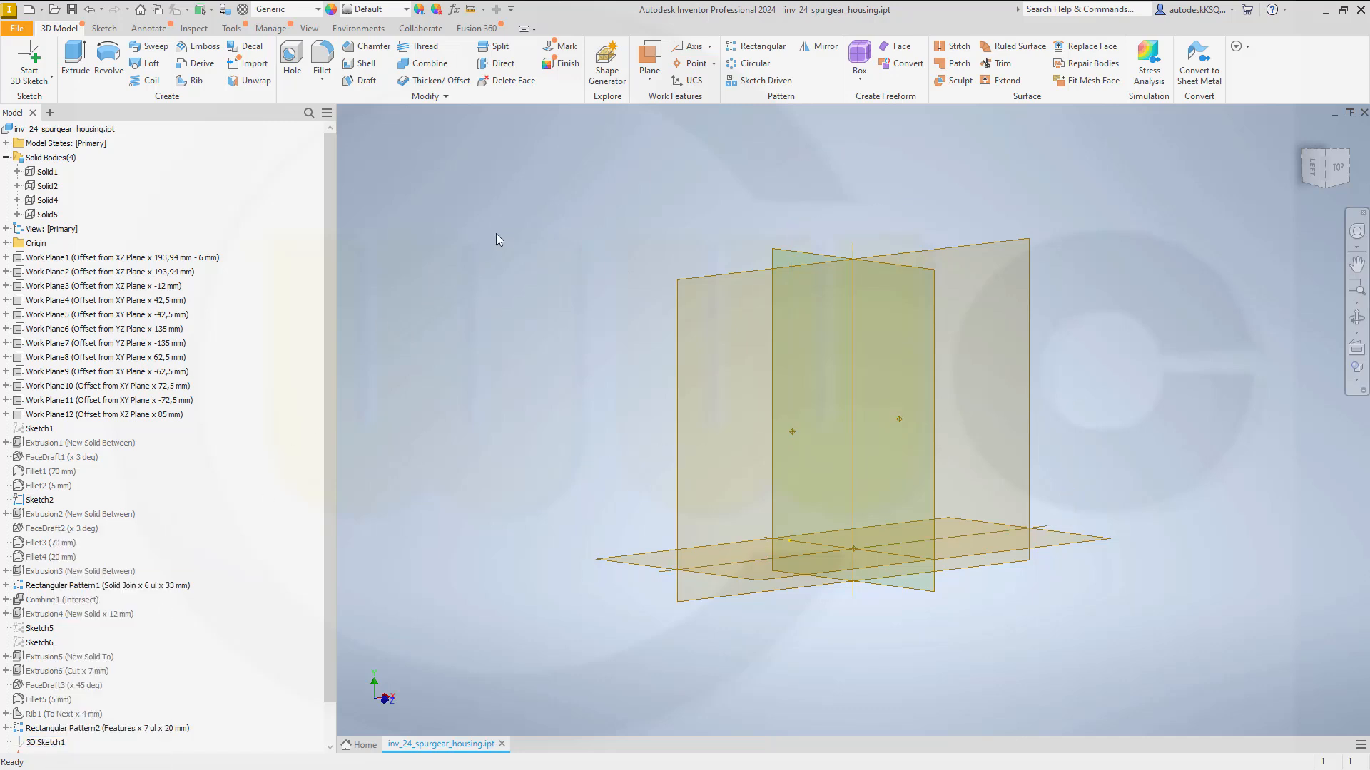
- Sketch a 112 mm diameter circle on the XY plane, centred on the work point at X -57,5 mm, and finish the sketch
left_click(28, 59)
left_click(697, 280)
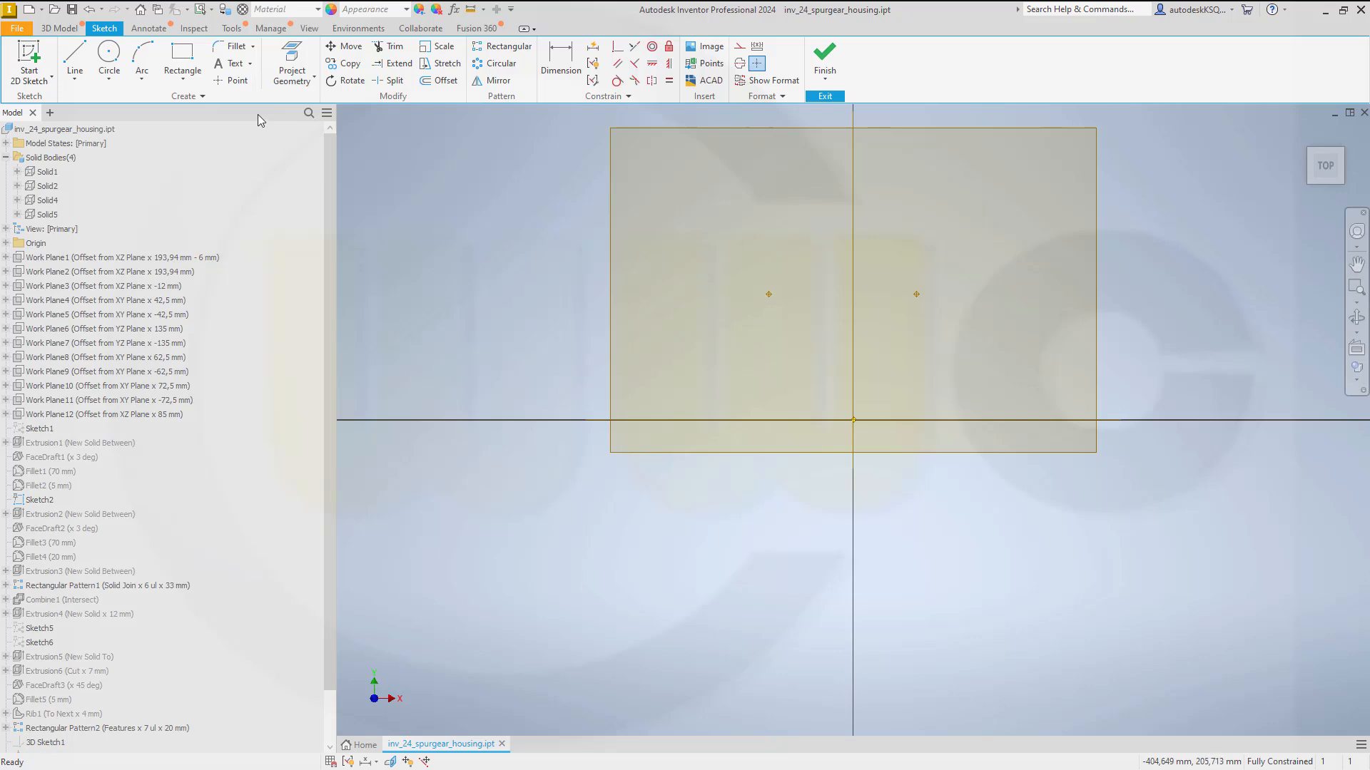
key("g")
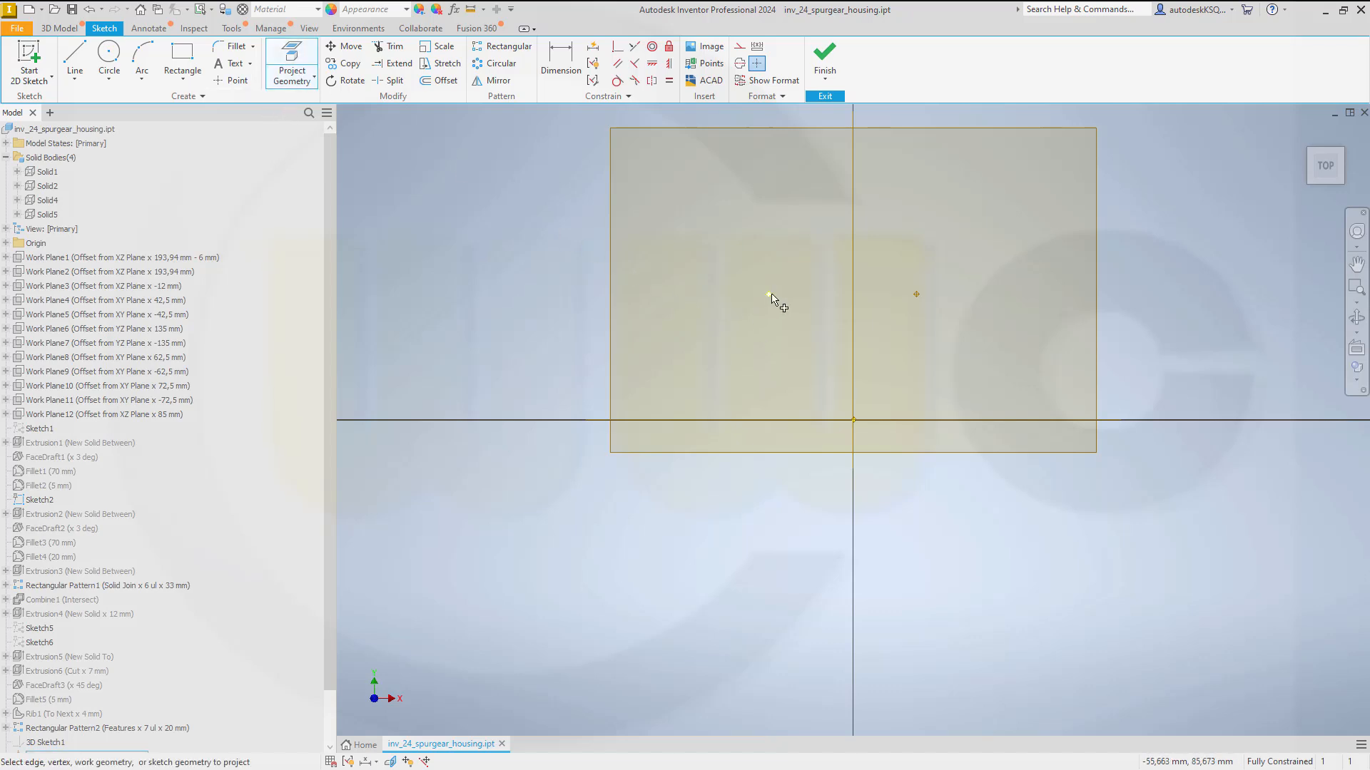
left_click(109, 60)
left_click(768, 293)
type("112")
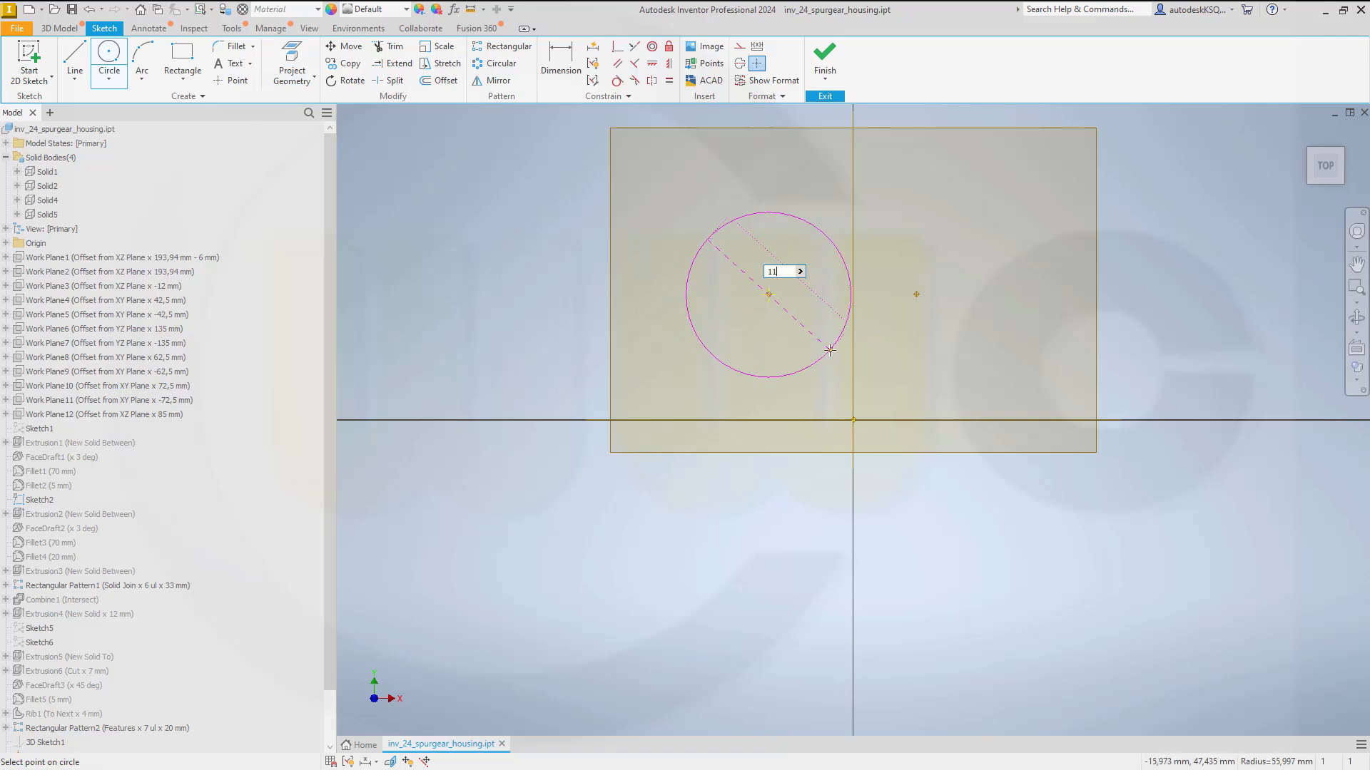
key("Return")
left_click(825, 60)
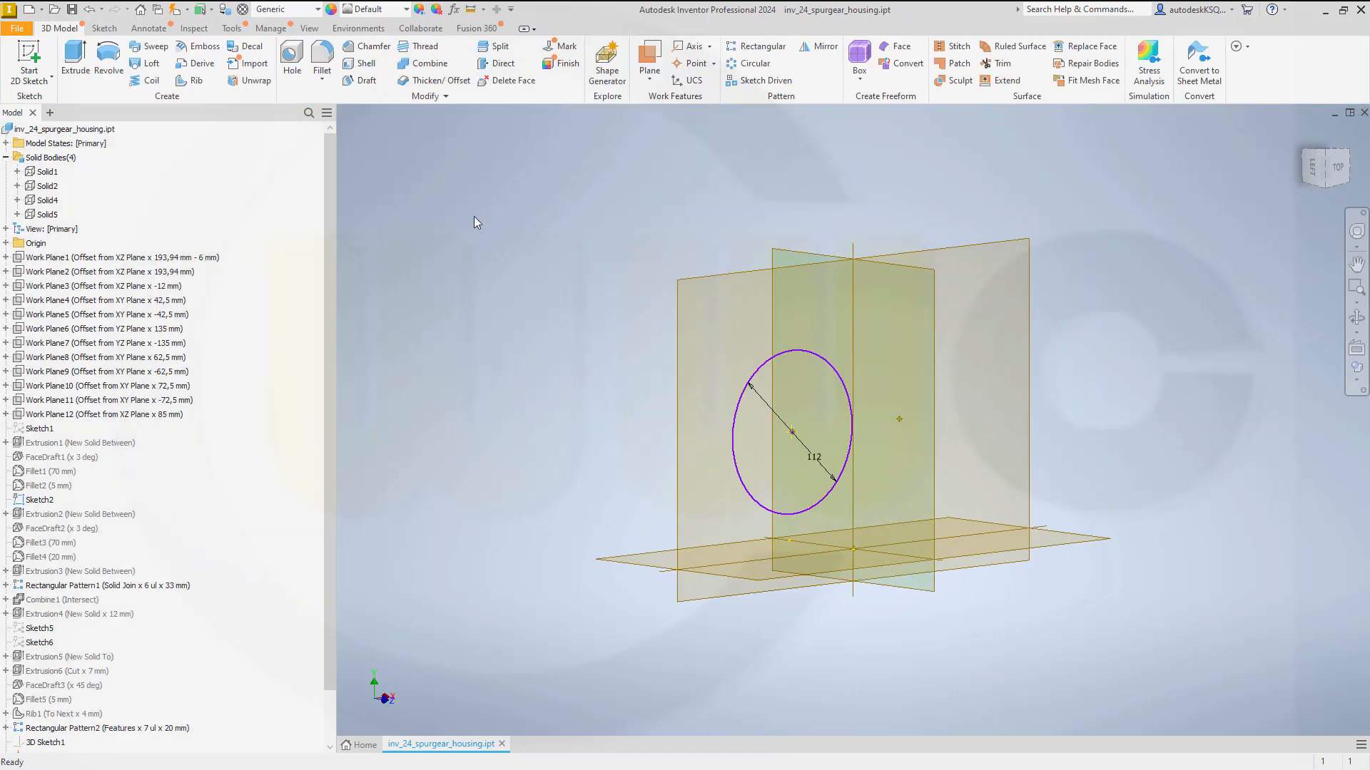
- Extrude the 112 mm circle up to Work Plane8 (XY Plane offset 62,5 mm) as a new solid
left_click(79, 59)
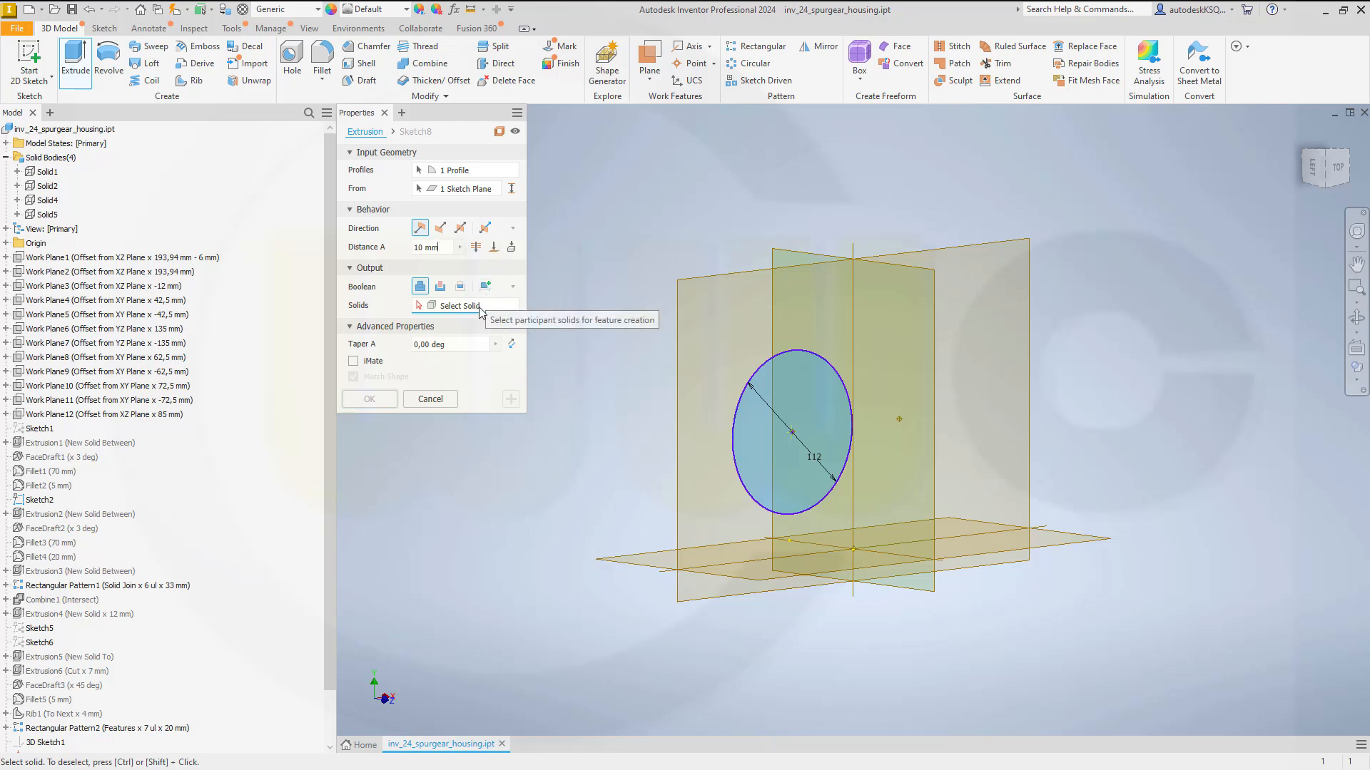
left_click(484, 228)
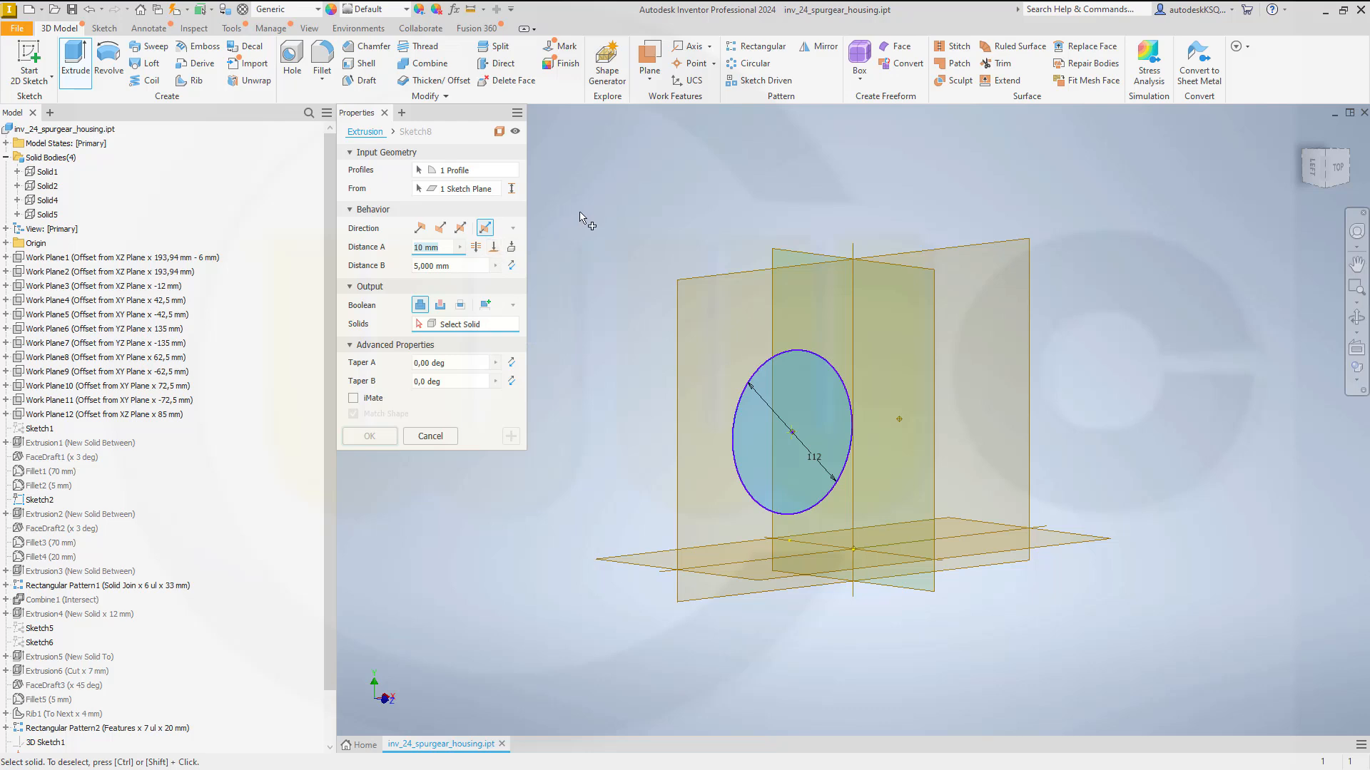
left_click(460, 231)
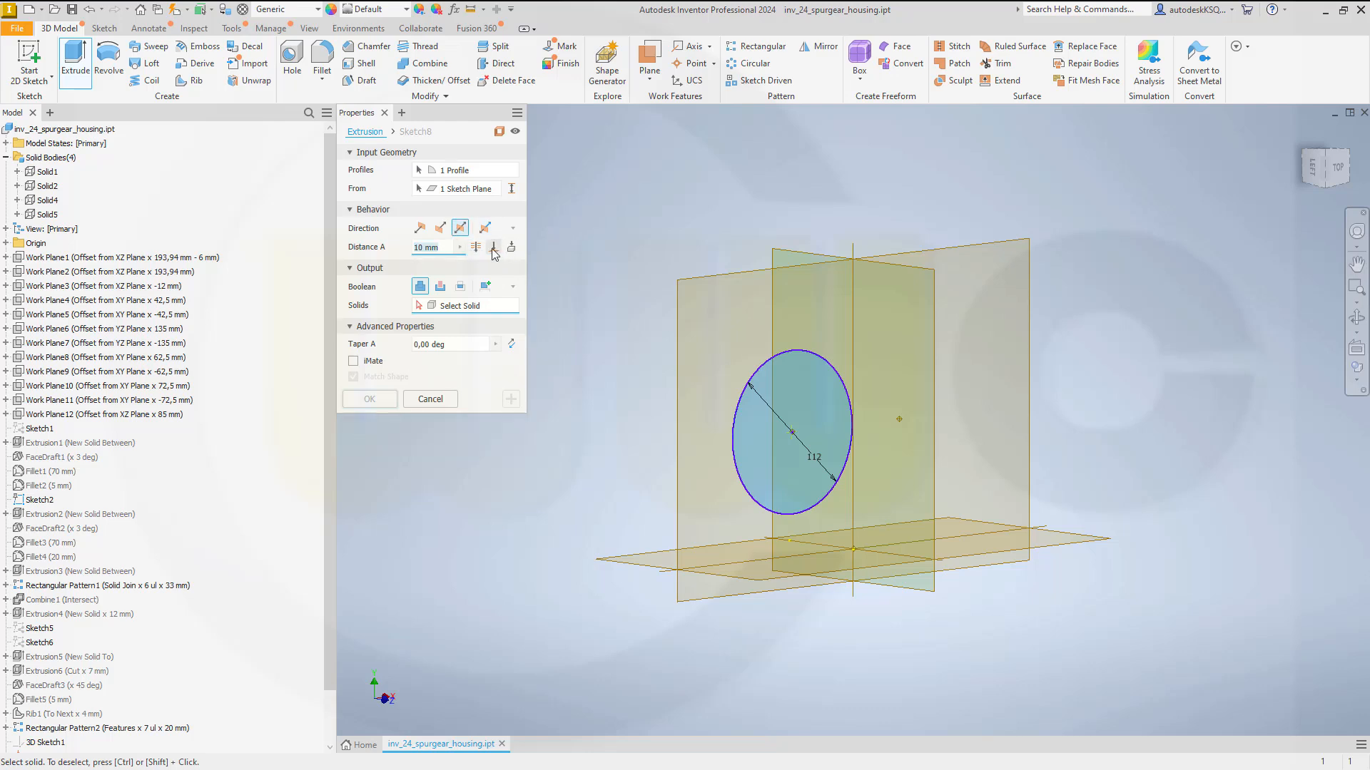
left_click(493, 248)
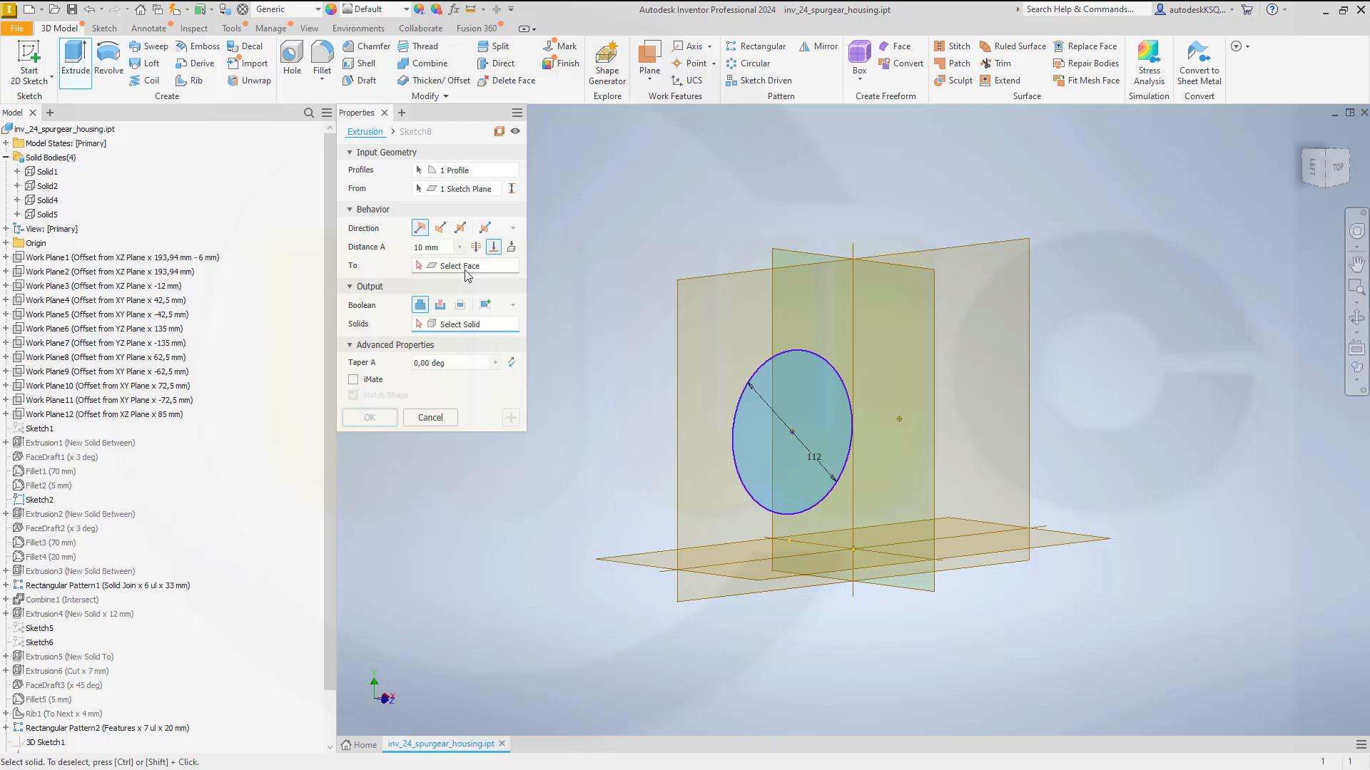
left_click(178, 357)
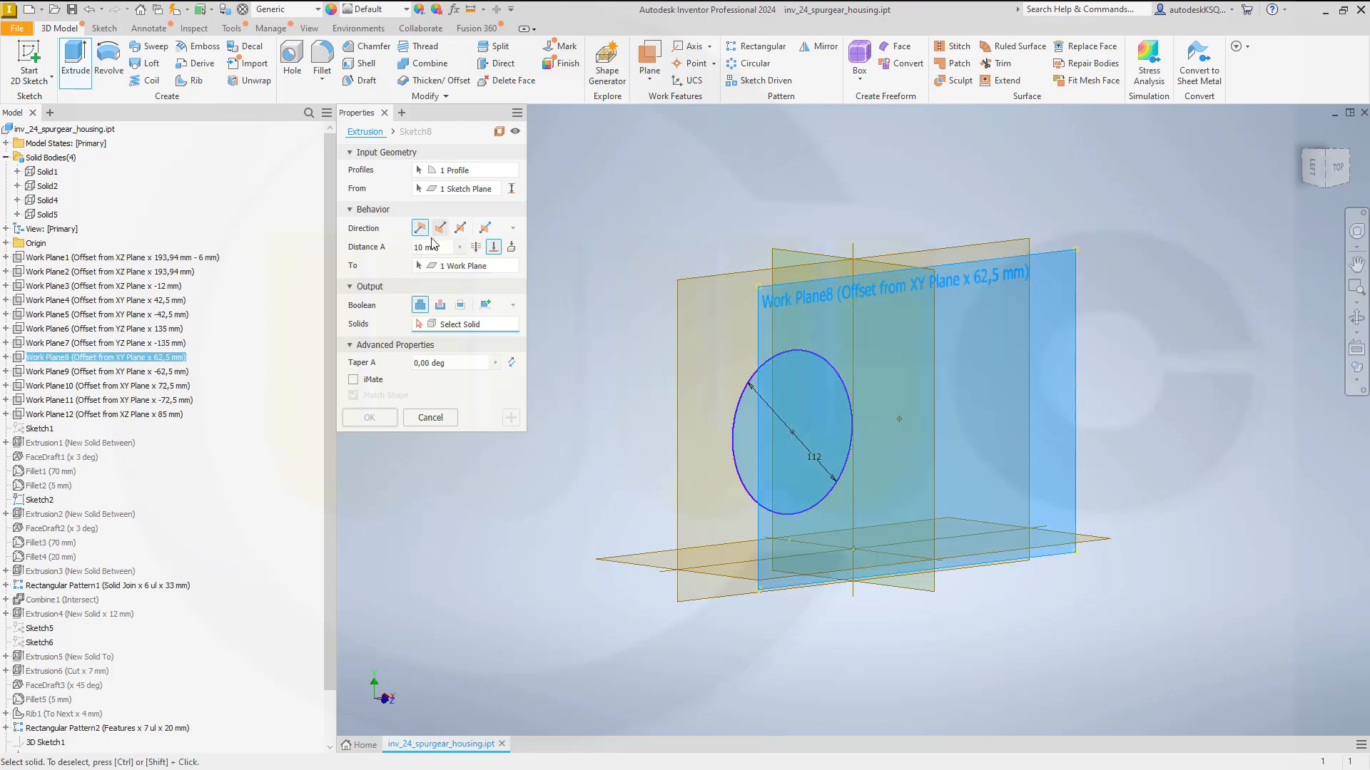
left_click(485, 305)
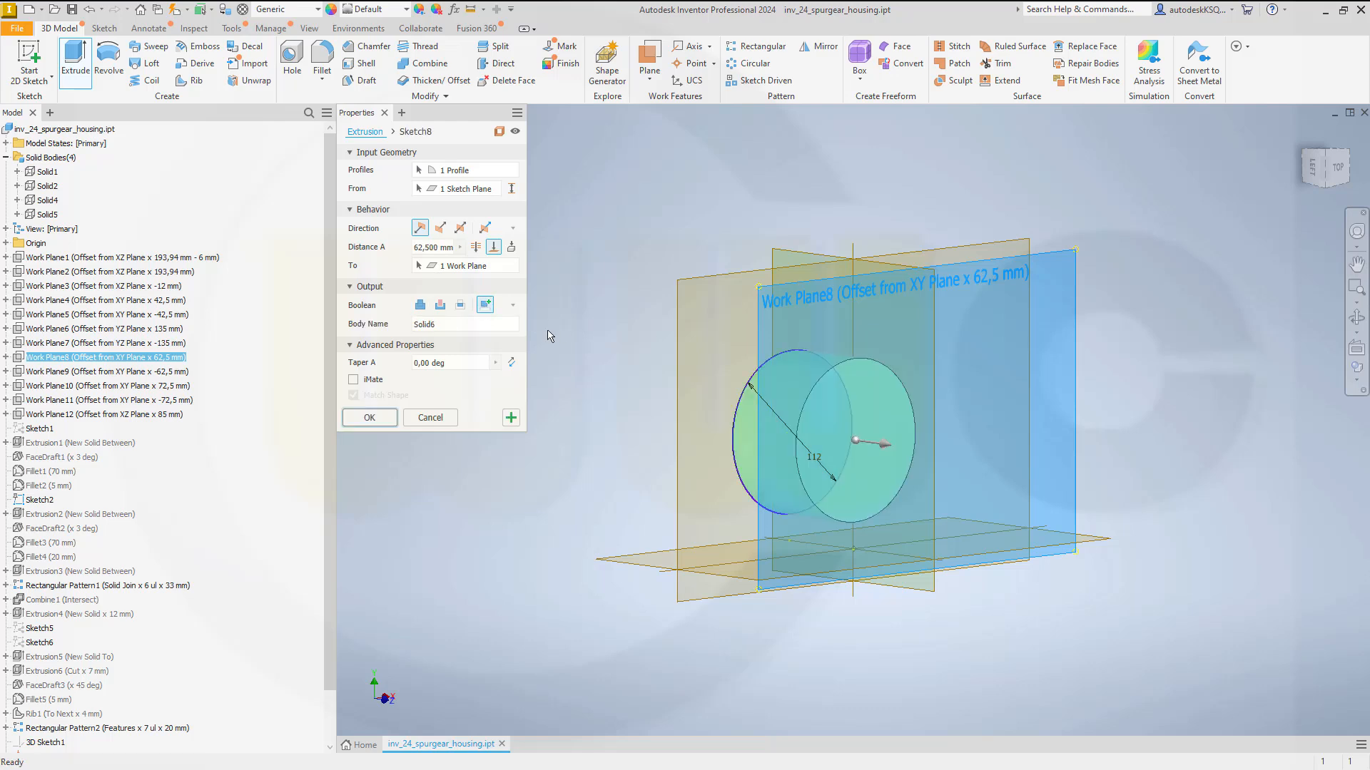
left_click(505, 412)
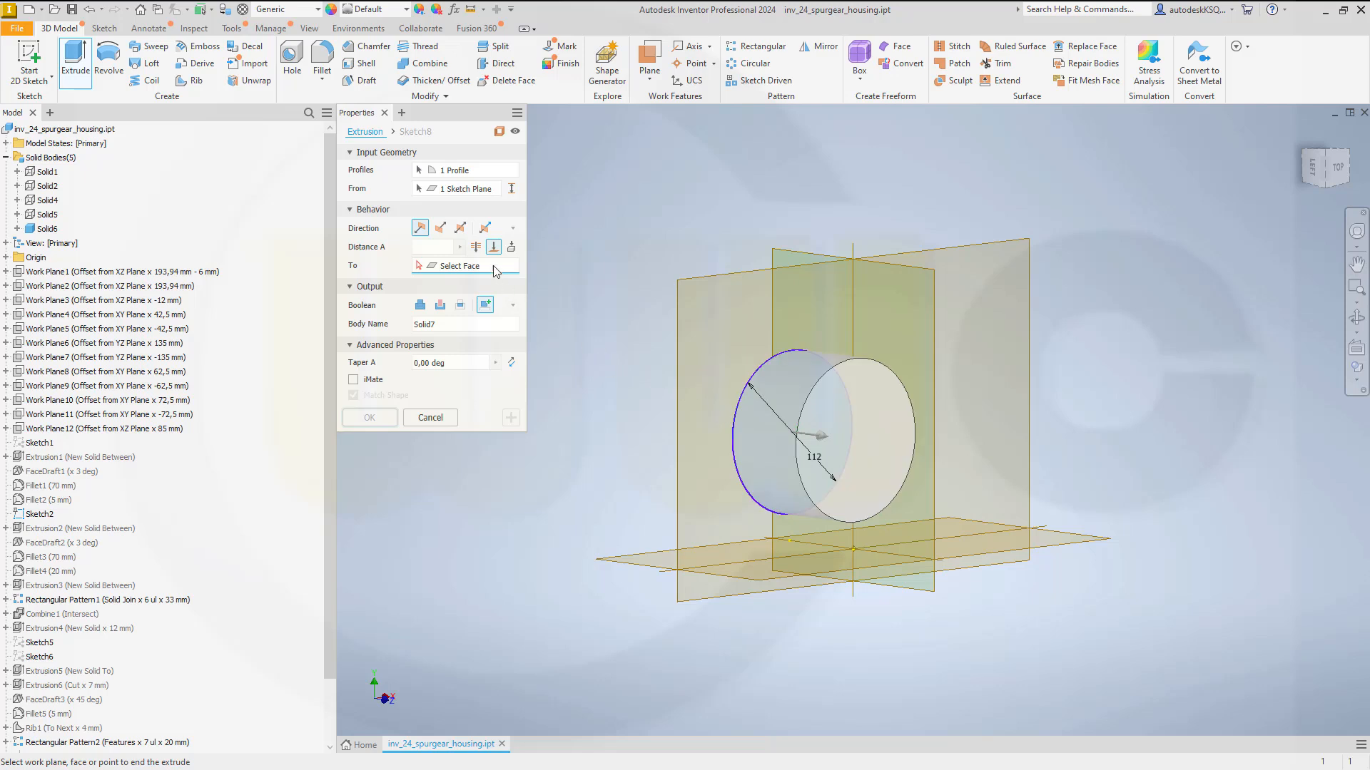
- Extrude the same circle in the flipped direction to Work Plane9 (-62,5 mm), joined to the new cylinder, and hide that body
left_click(440, 229)
left_click(180, 386)
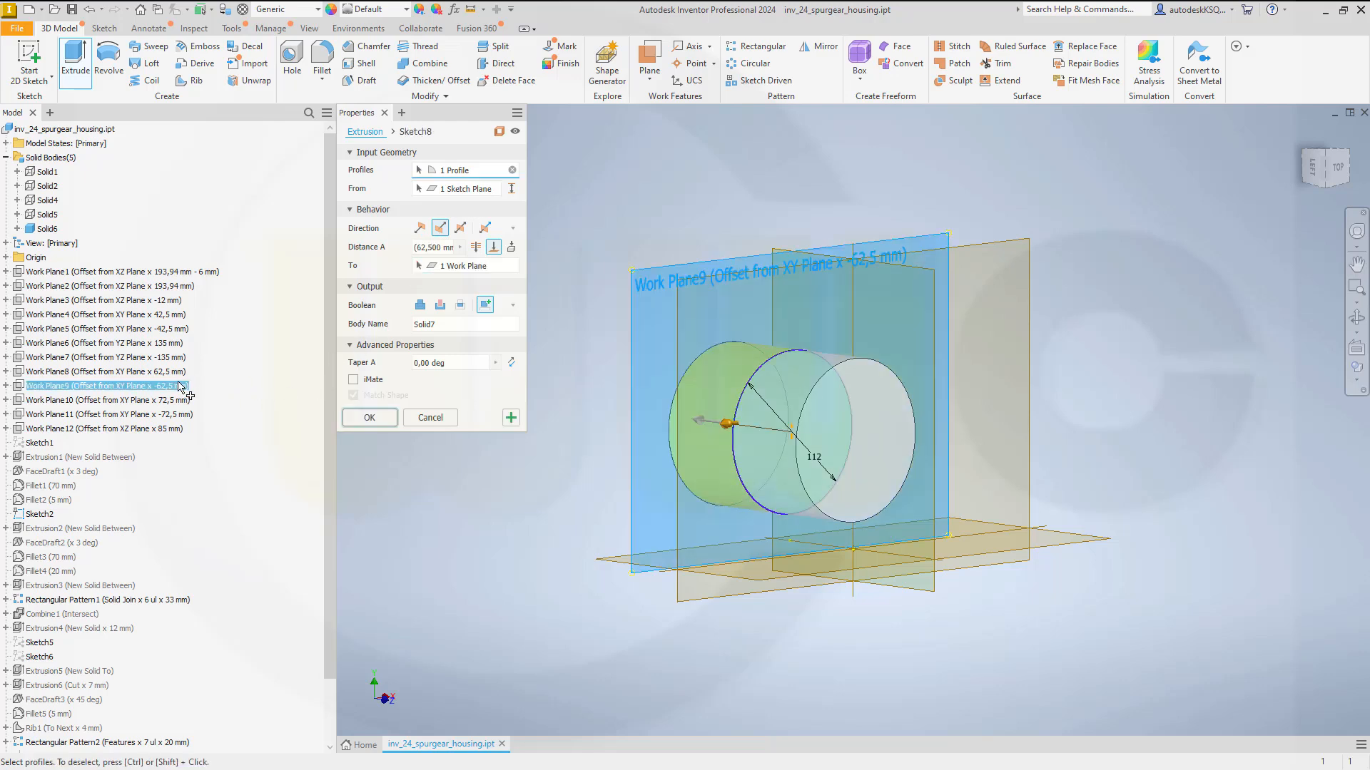
left_click(422, 307)
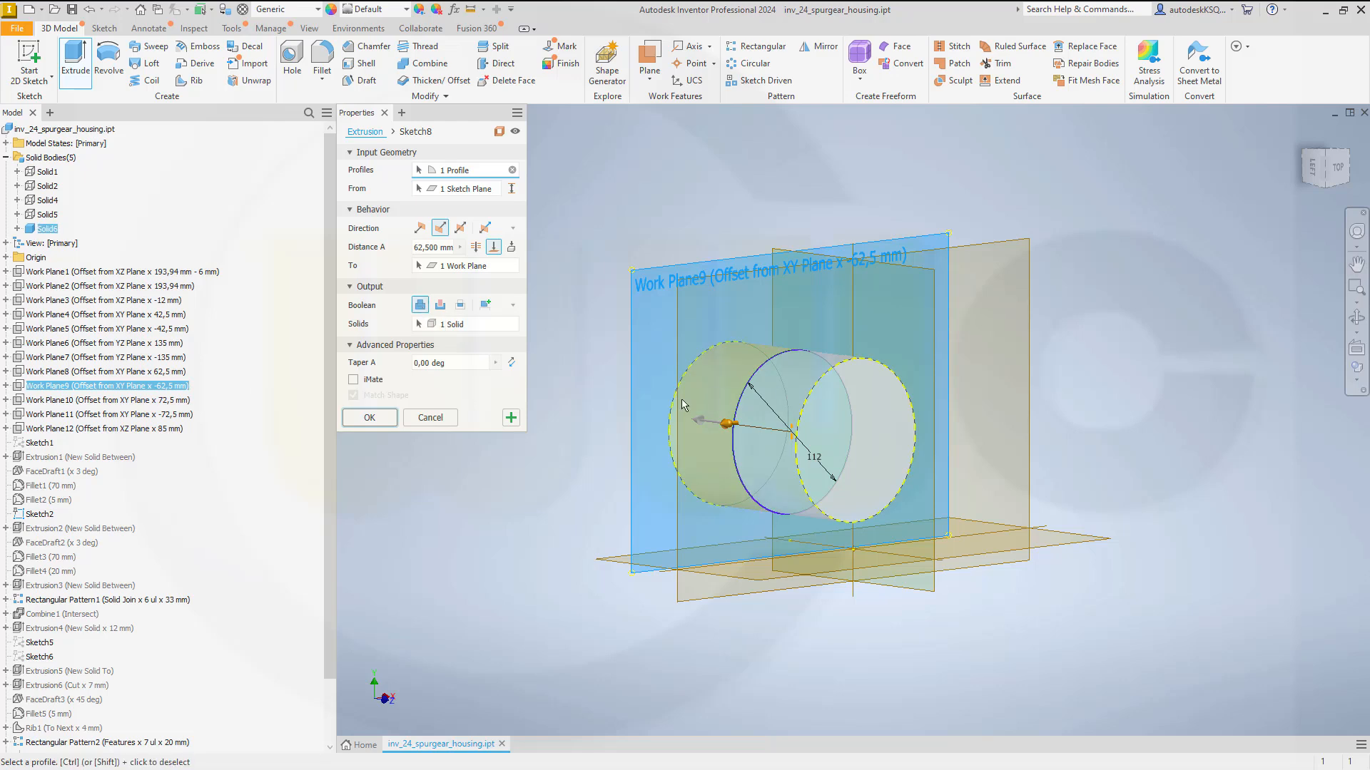
left_click(369, 419)
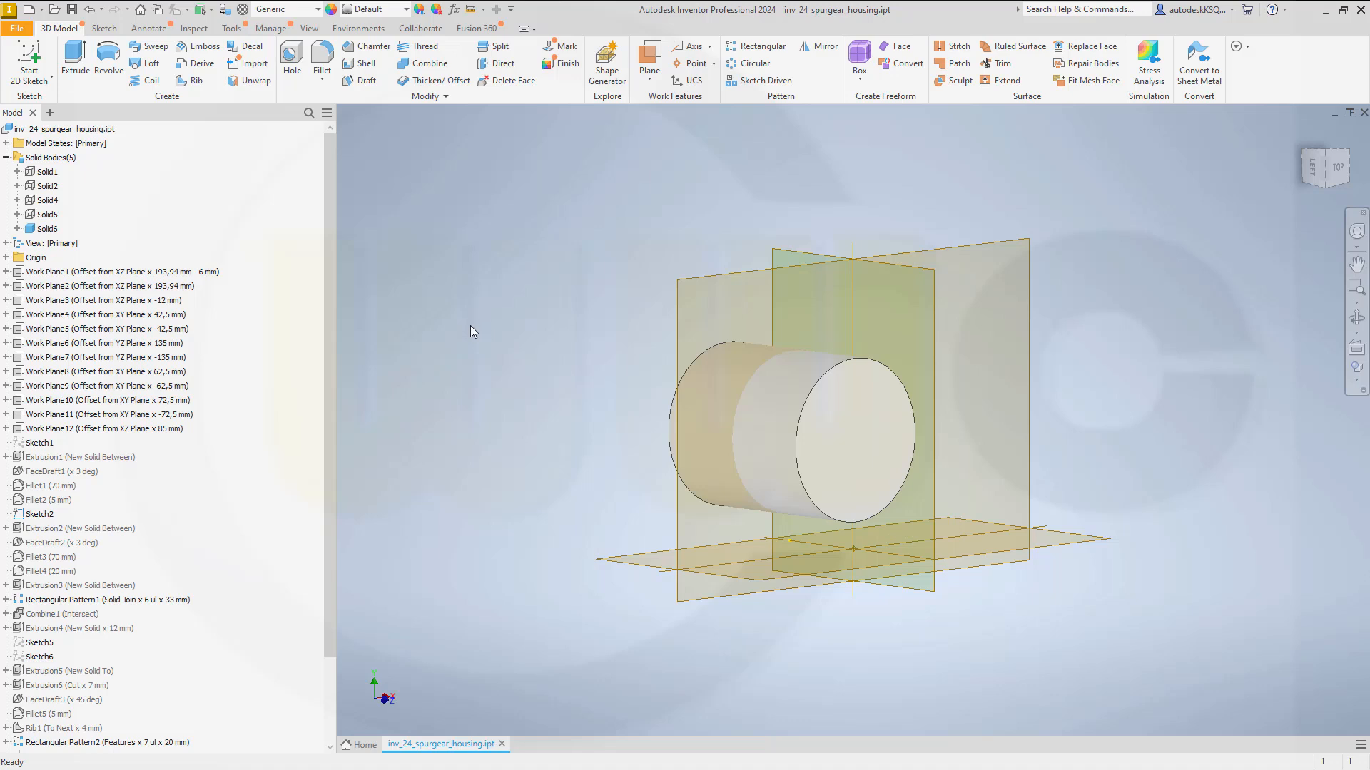
right_click(47, 228)
left_click(79, 311)
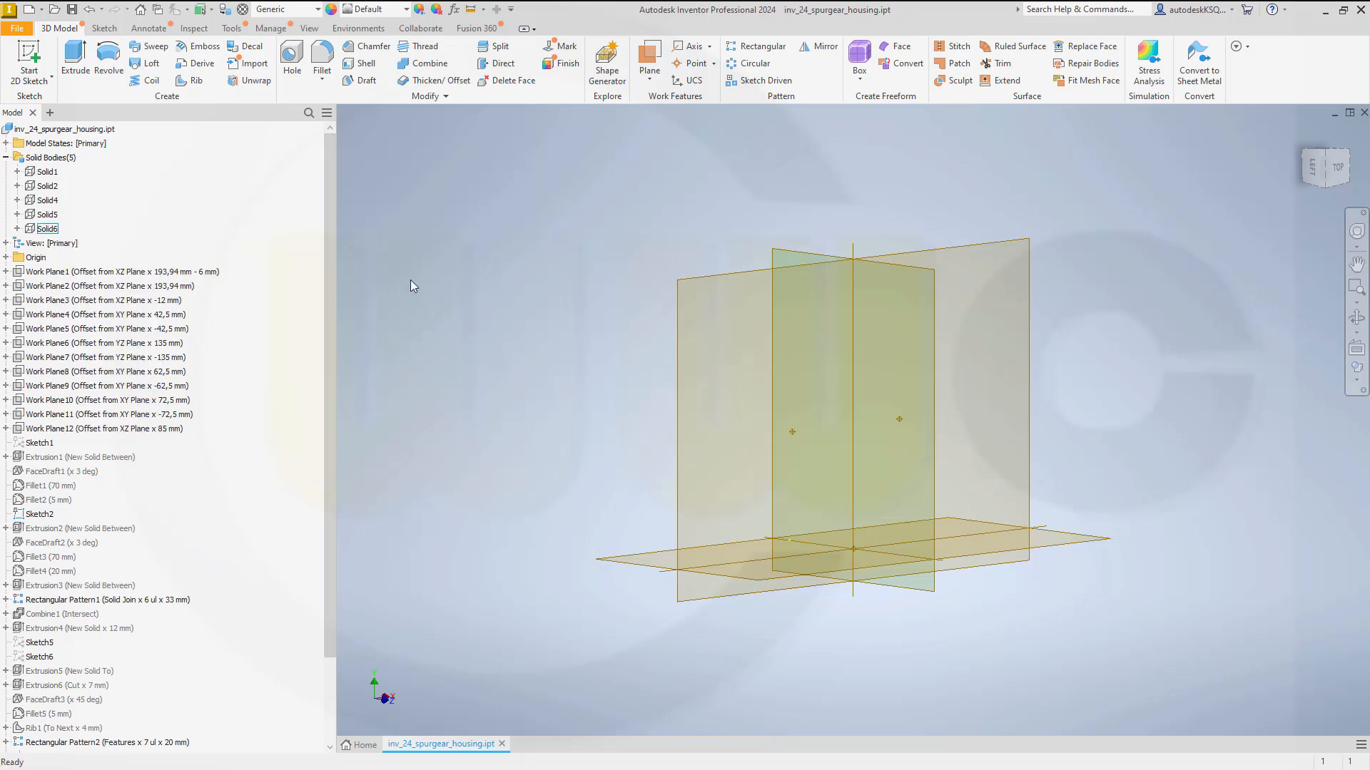
- Sketch a 112 mm diameter circle on the XY plane, centred on the projected second work point, and finish the sketch
left_click(49, 63)
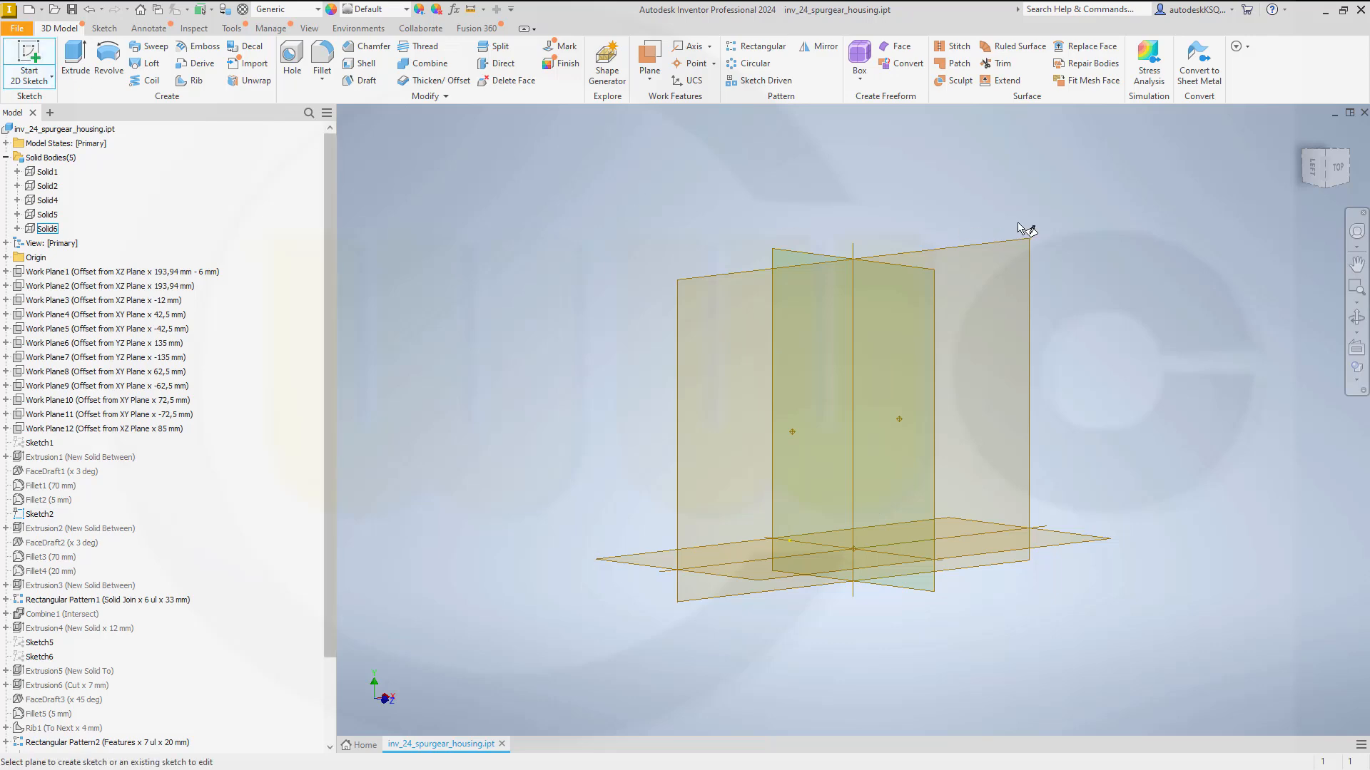
left_click(990, 247)
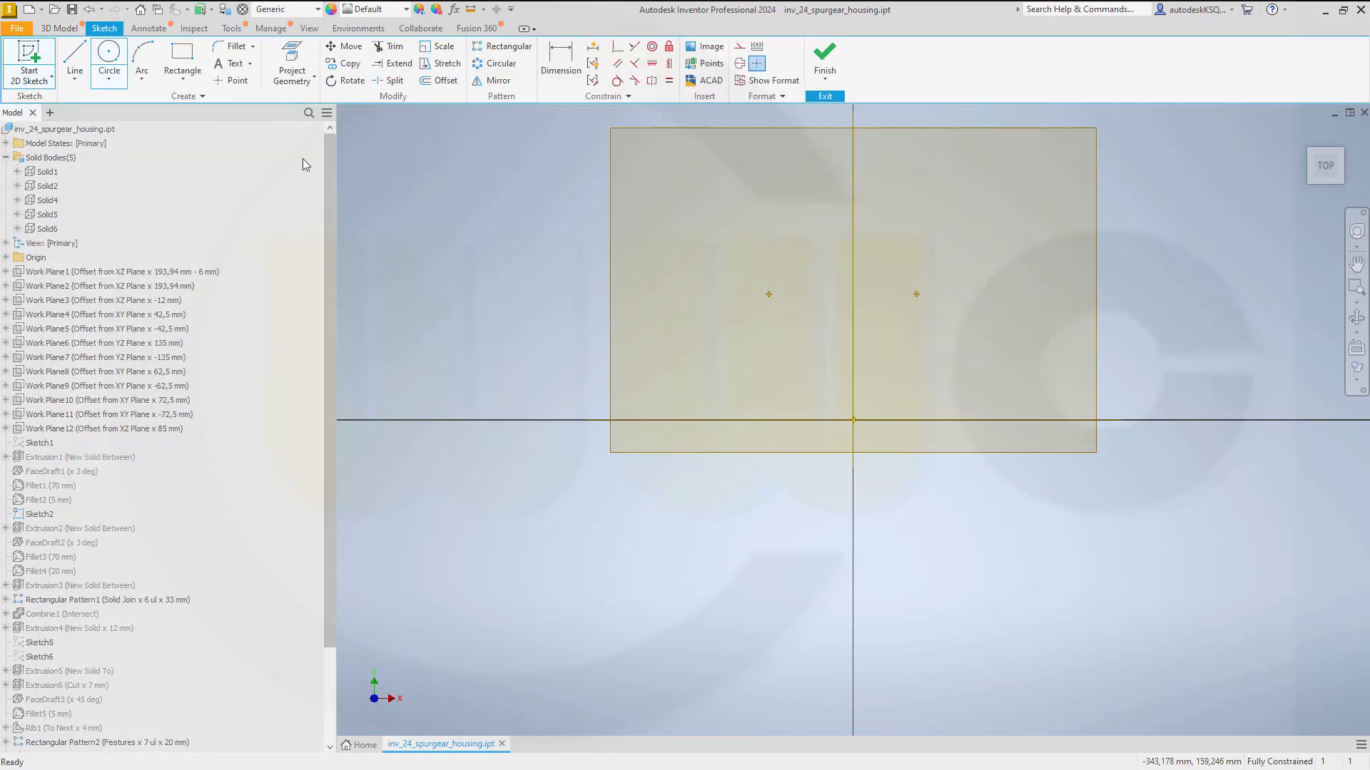
left_click(292, 66)
left_click(917, 294)
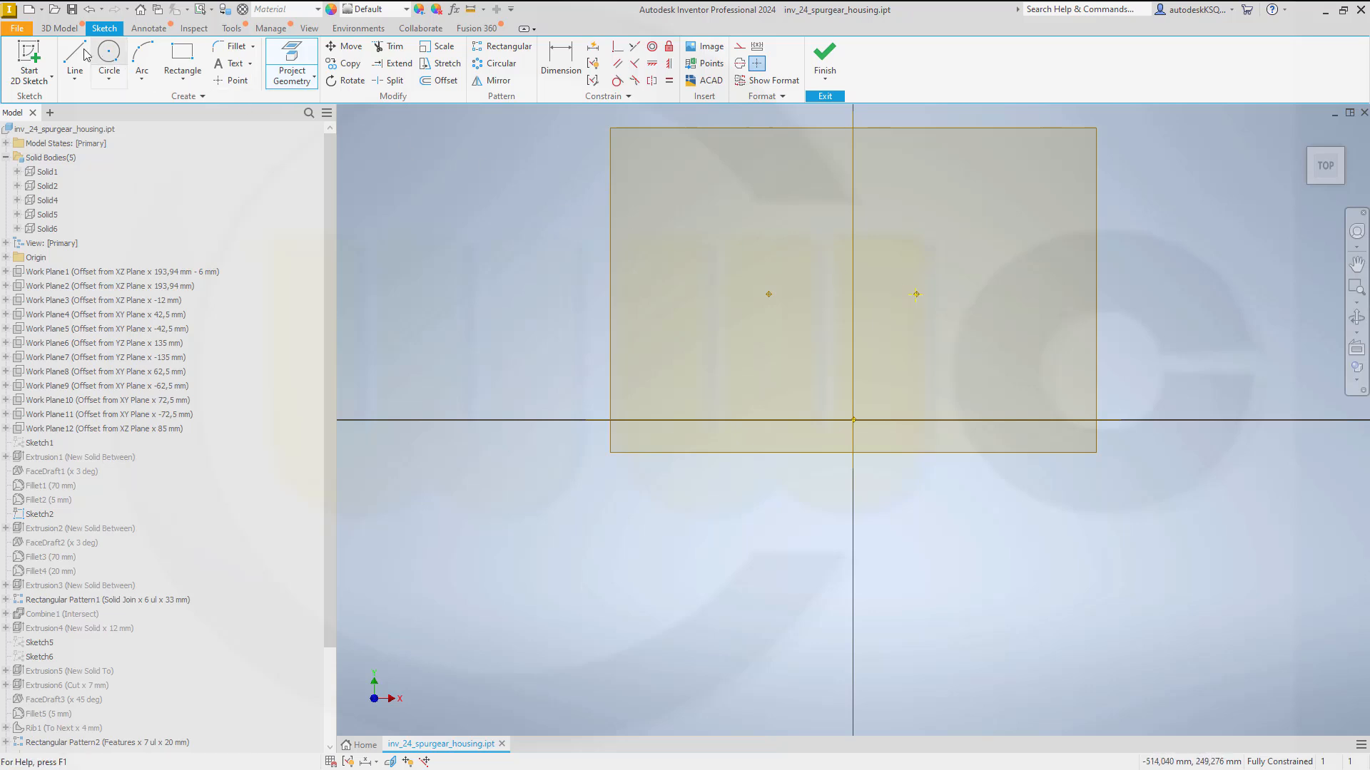
left_click(109, 55)
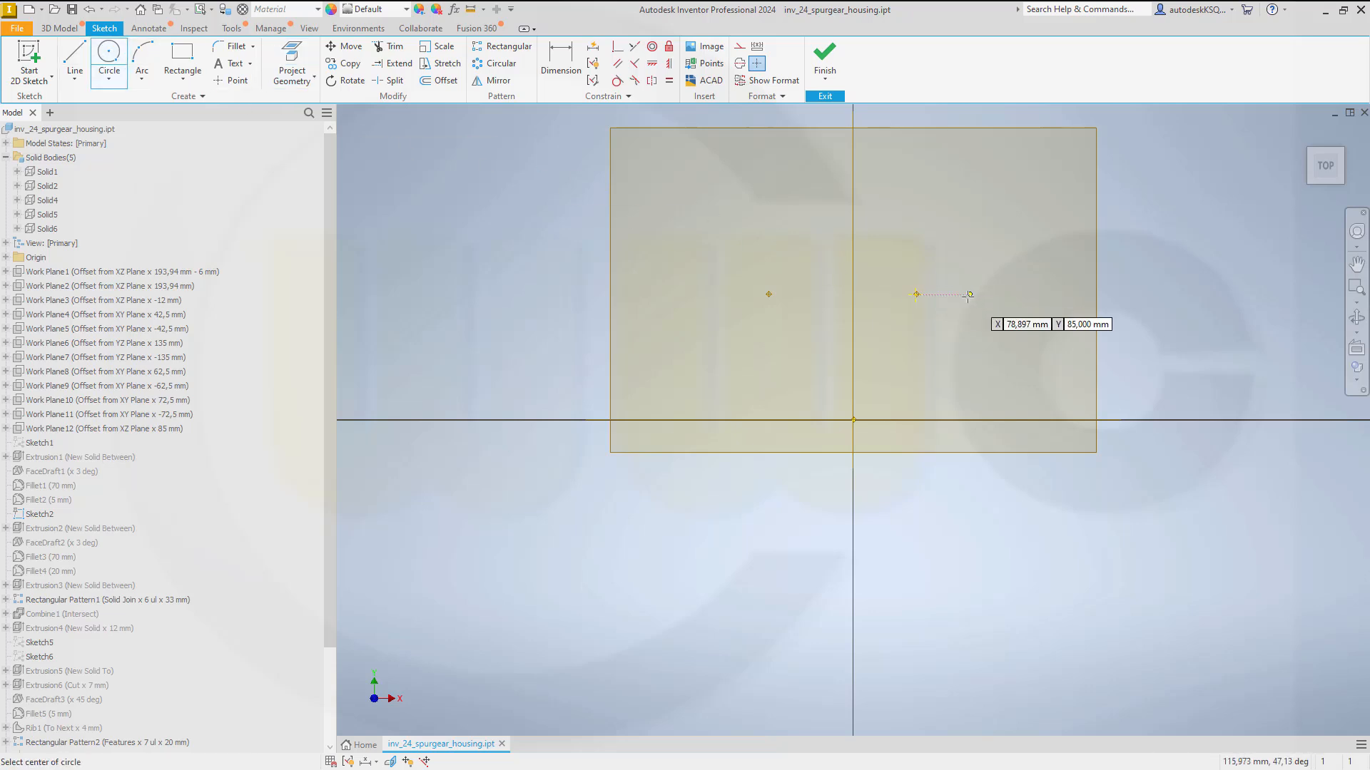
left_click(916, 294)
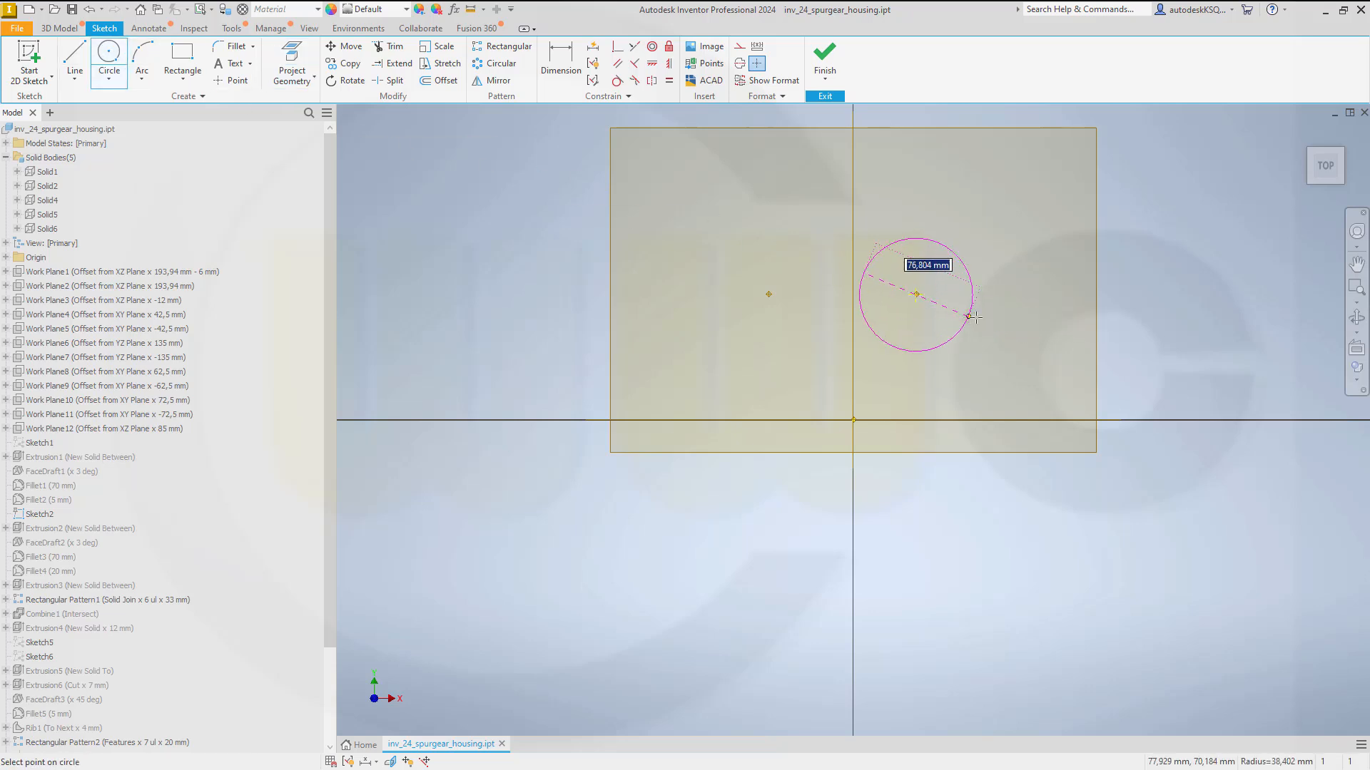
type("112")
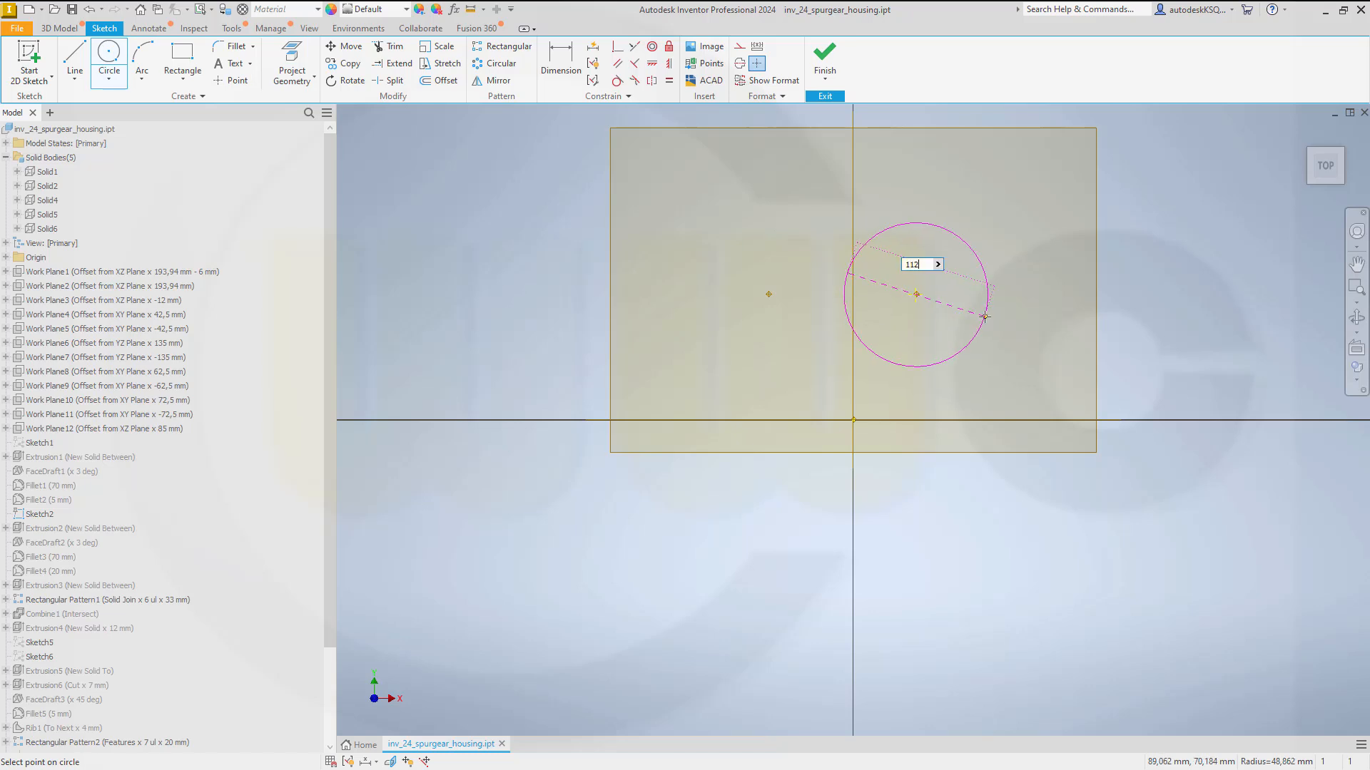
key("Return")
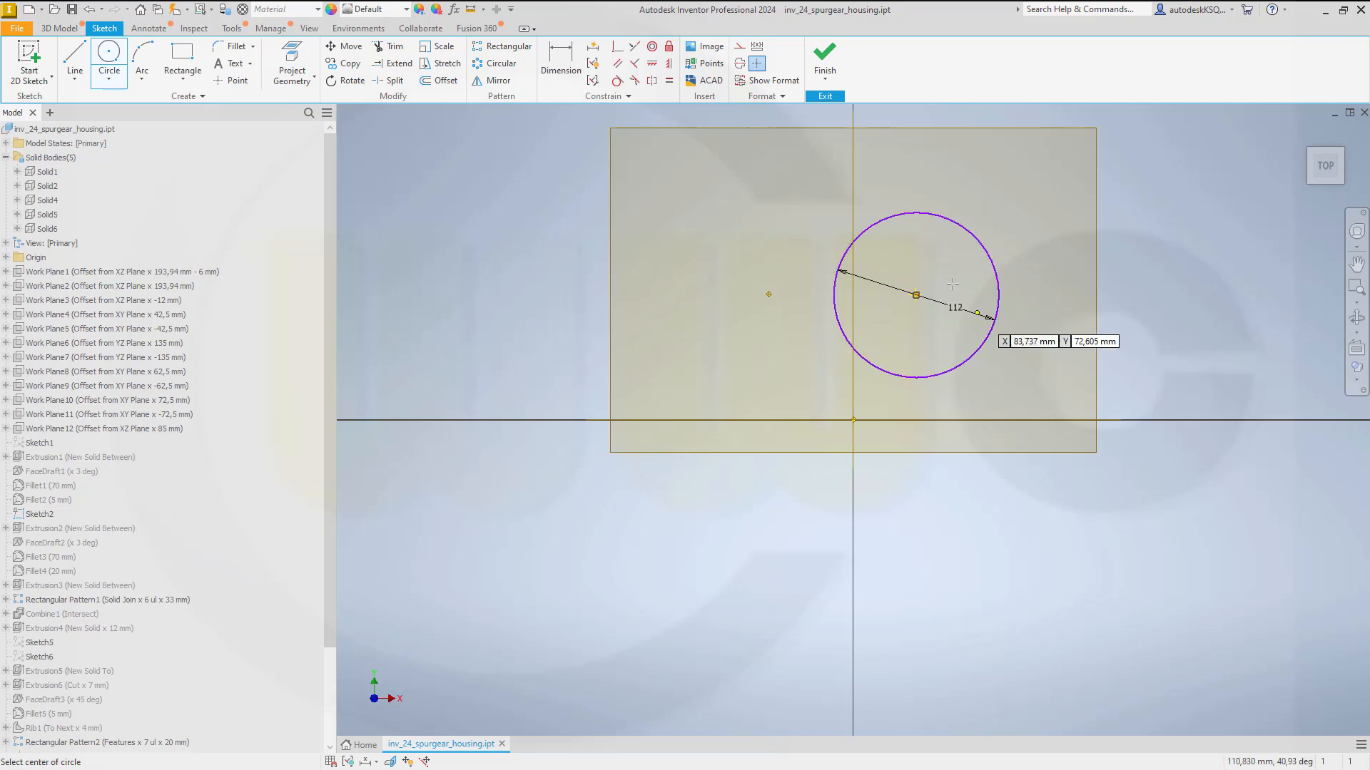
left_click(823, 63)
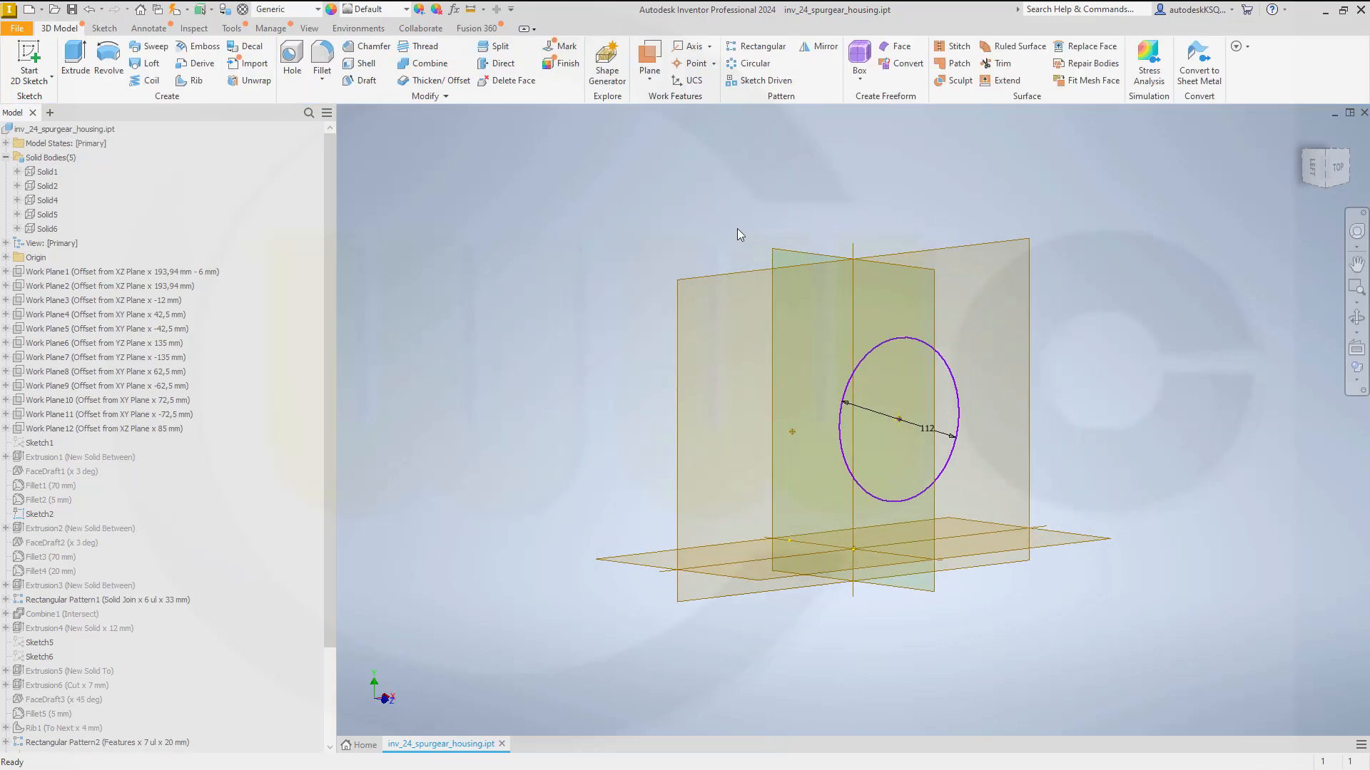
- Extrude the second work point's 112 mm circle to Work Plane8 (62,5 mm) as a new, separate solid
left_click(75, 60)
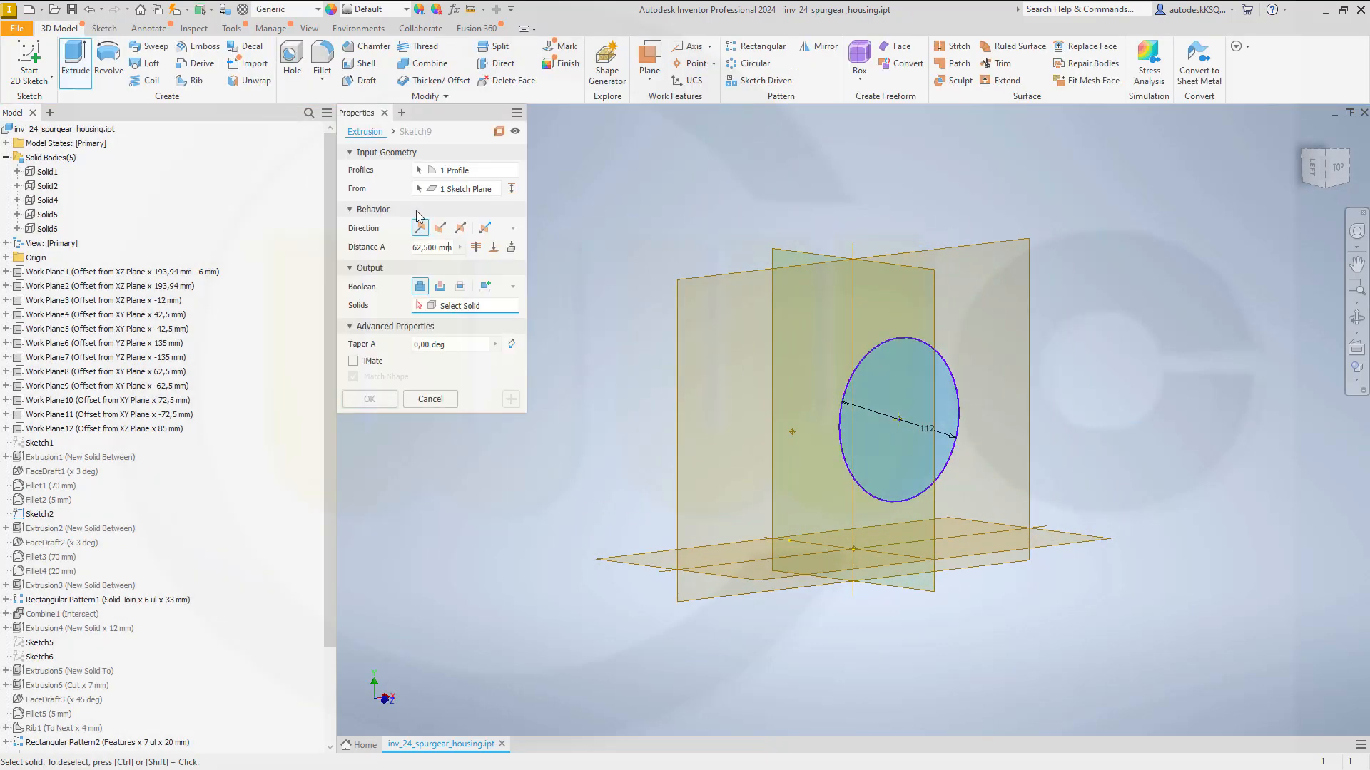
left_click(493, 246)
left_click(463, 266)
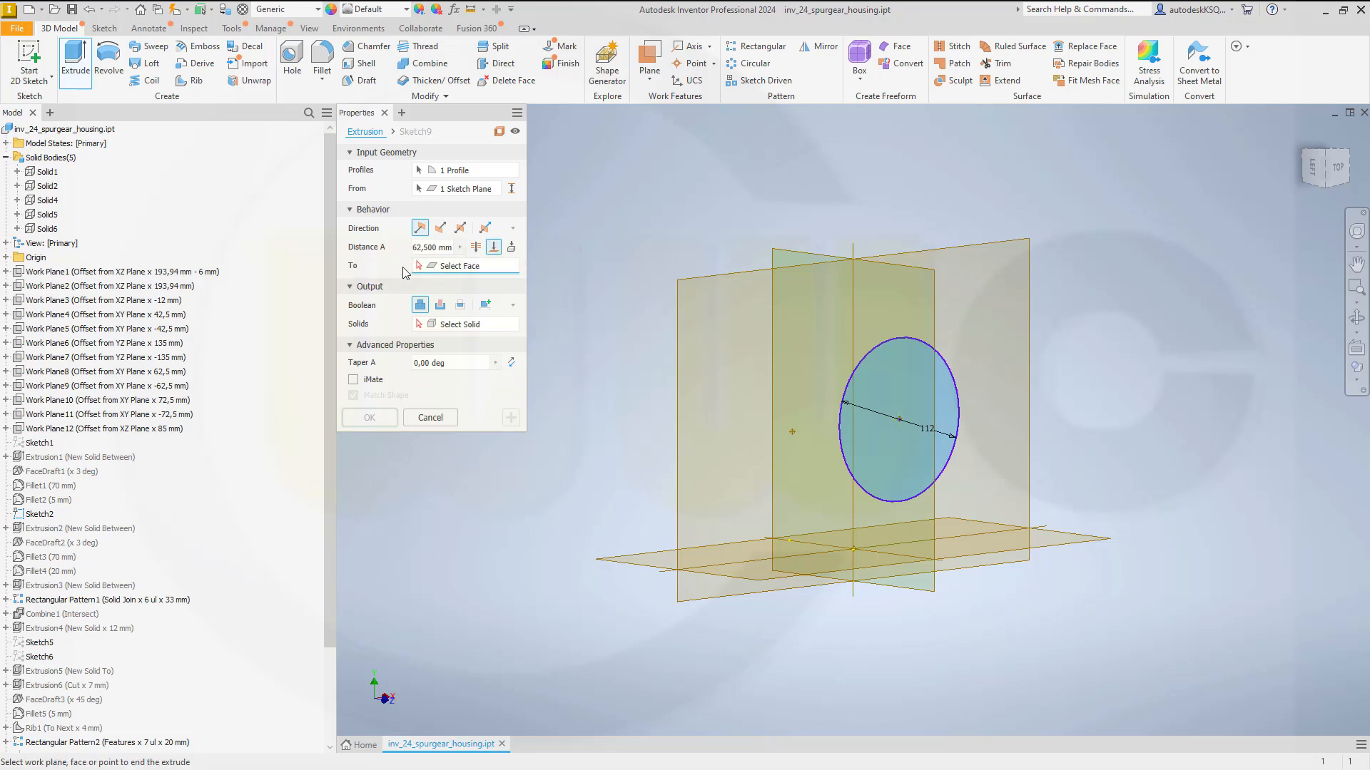
left_click(178, 371)
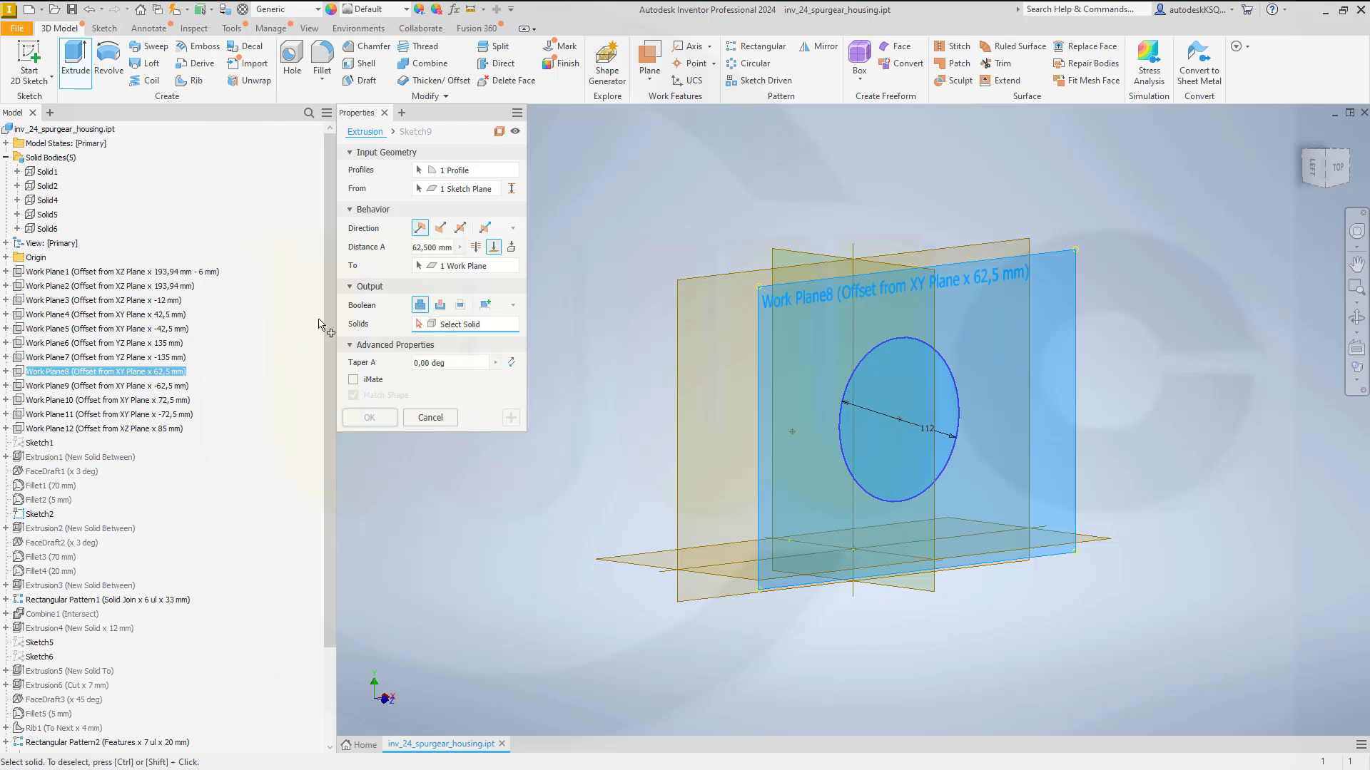
left_click(485, 305)
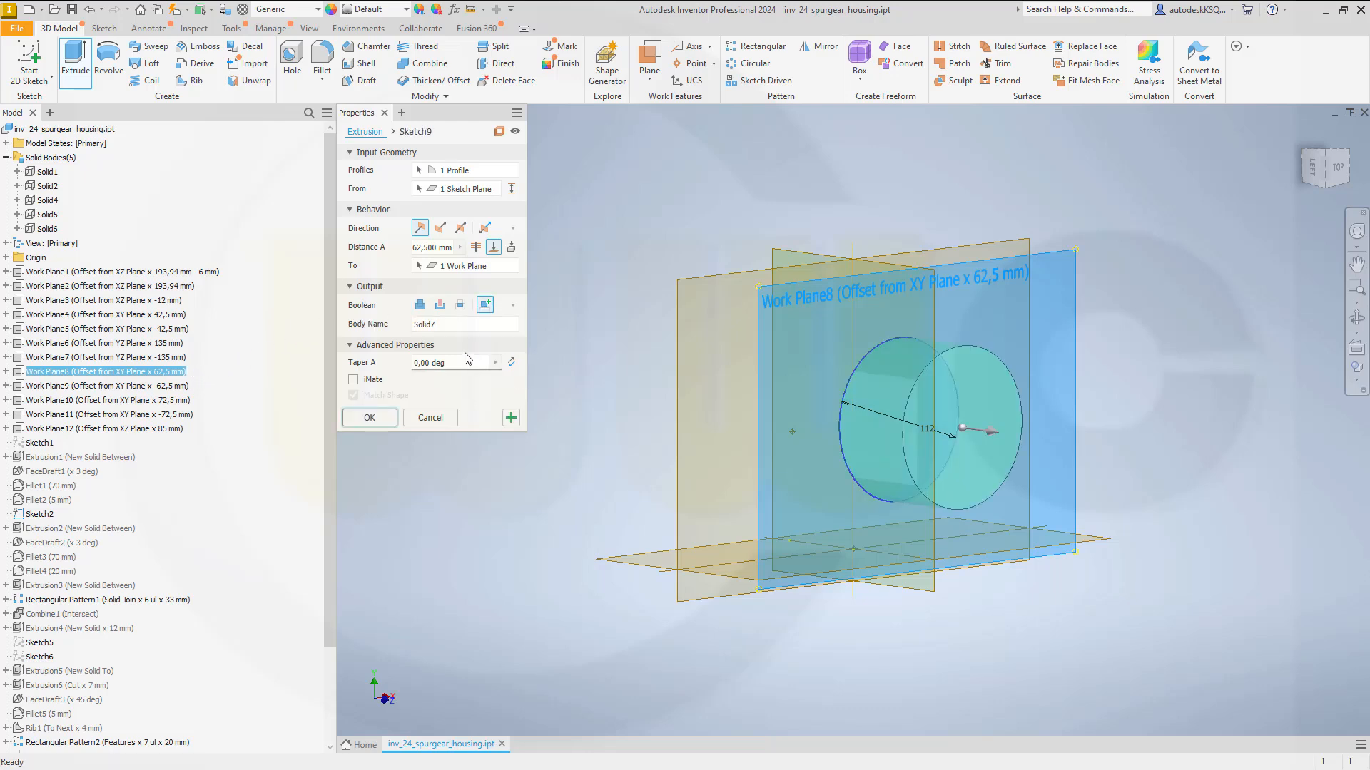
left_click(511, 419)
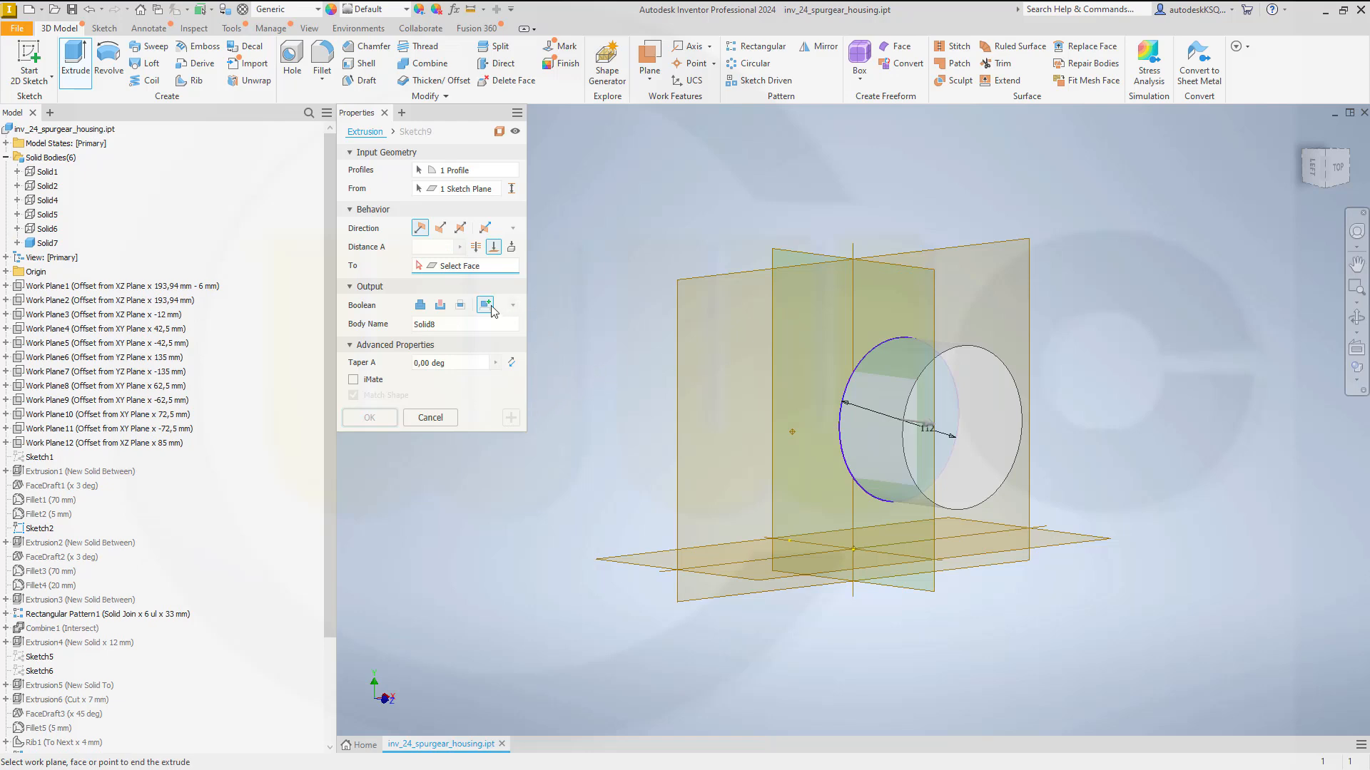
- Extrude the second circle in the flipped direction to Work Plane9 (-62,5 mm), joined to the second cylinder
left_click(441, 229)
left_click(186, 400)
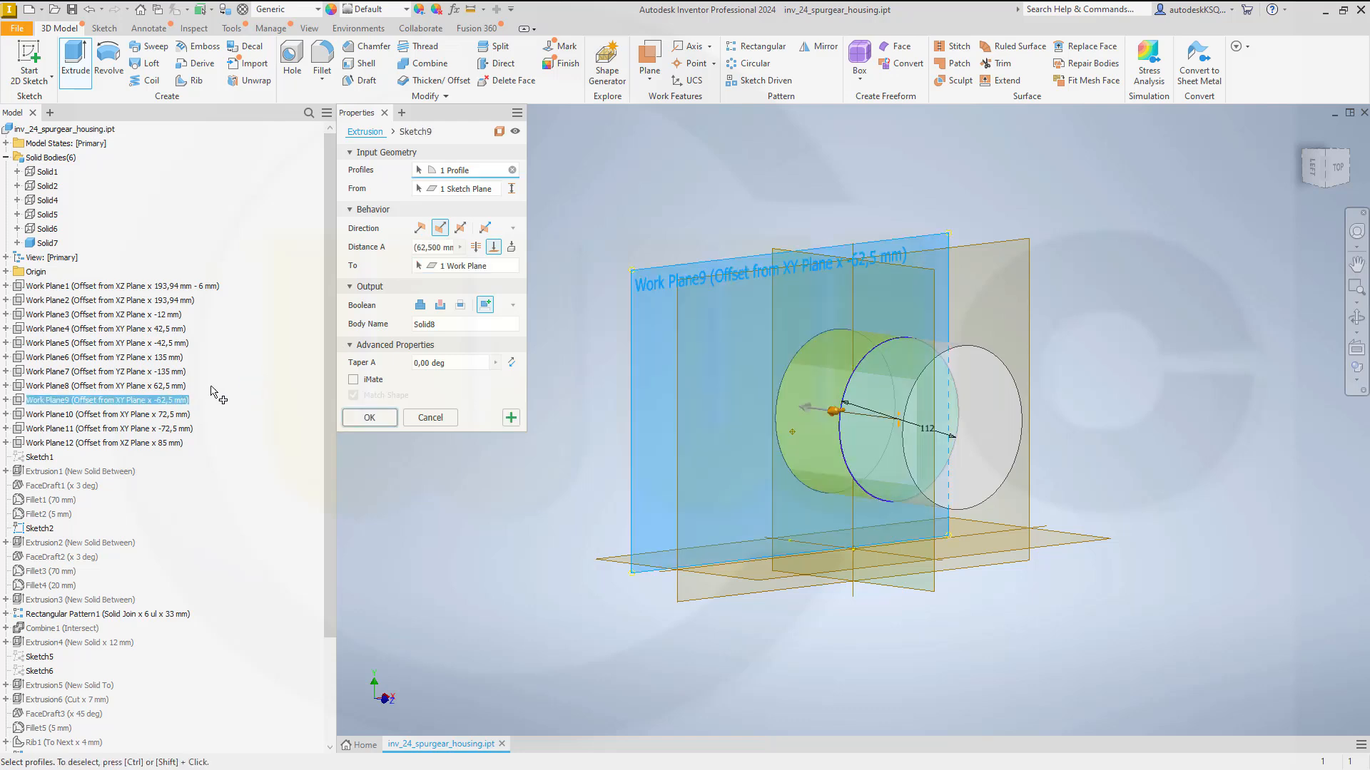
left_click(420, 305)
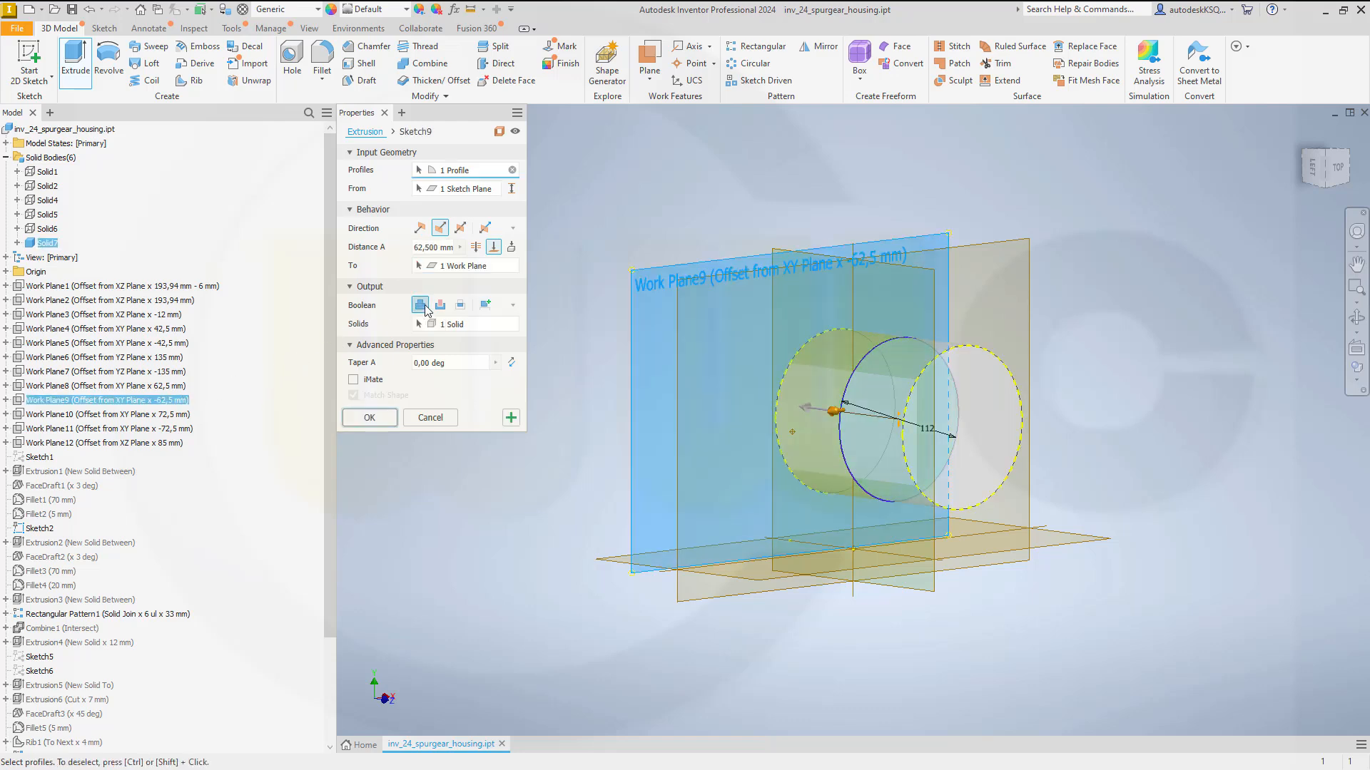
left_click(369, 417)
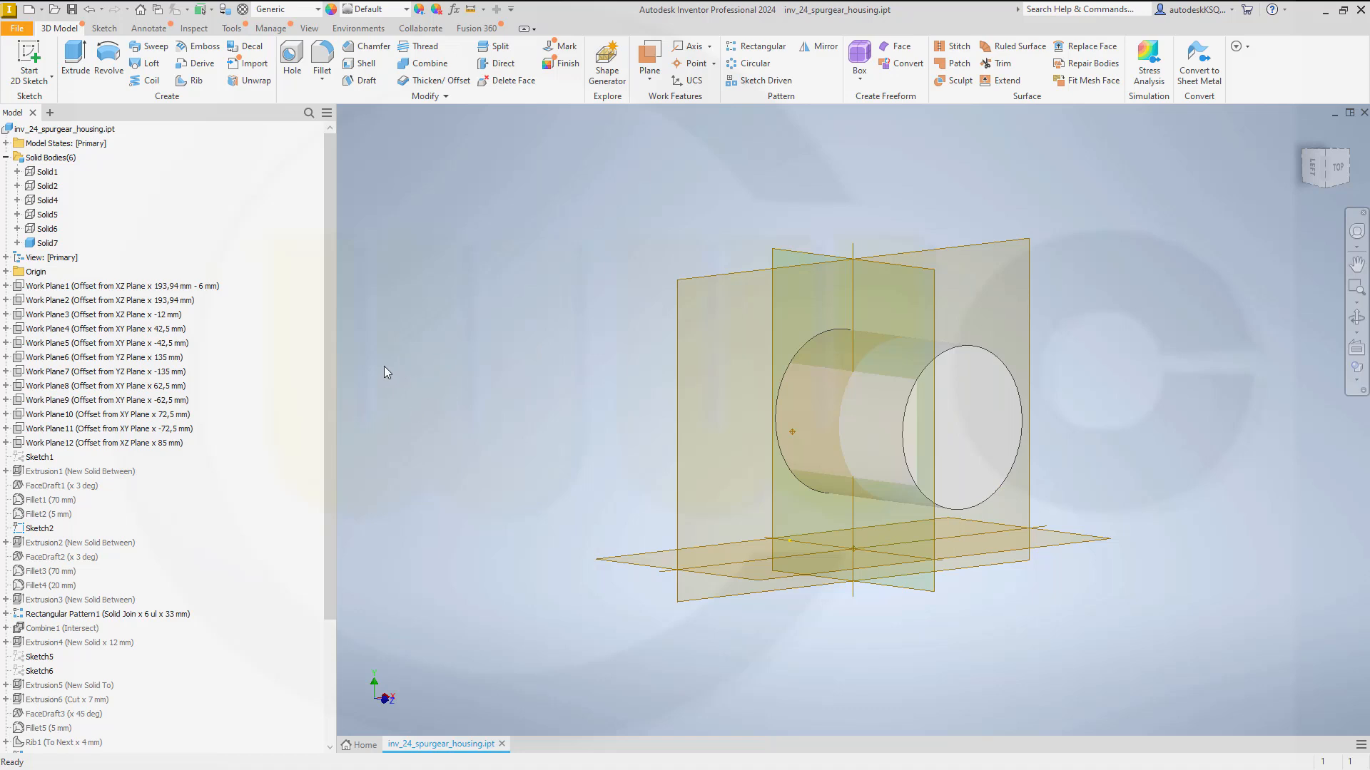
- Show Solid6 again alongside Solid7, and hide both cylinder bodies together
right_click(44, 239)
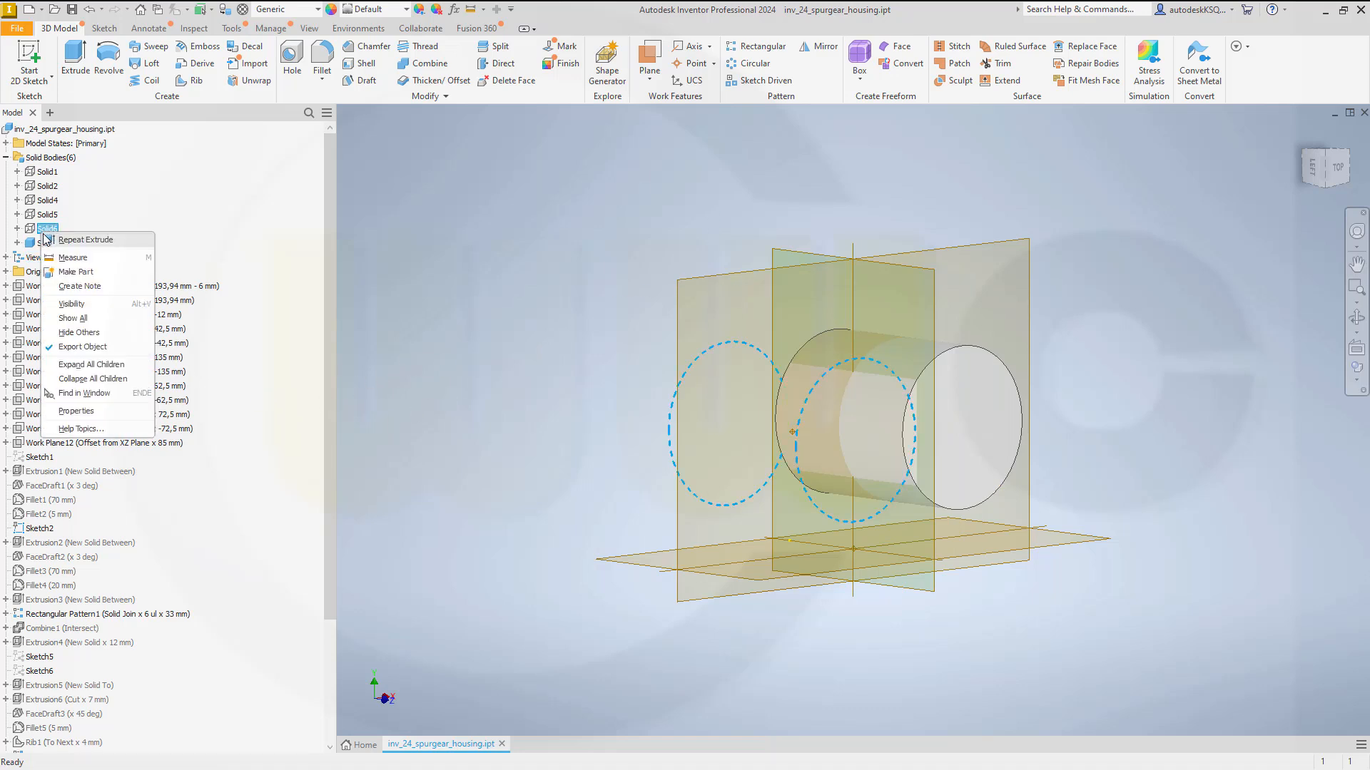
left_click(104, 304)
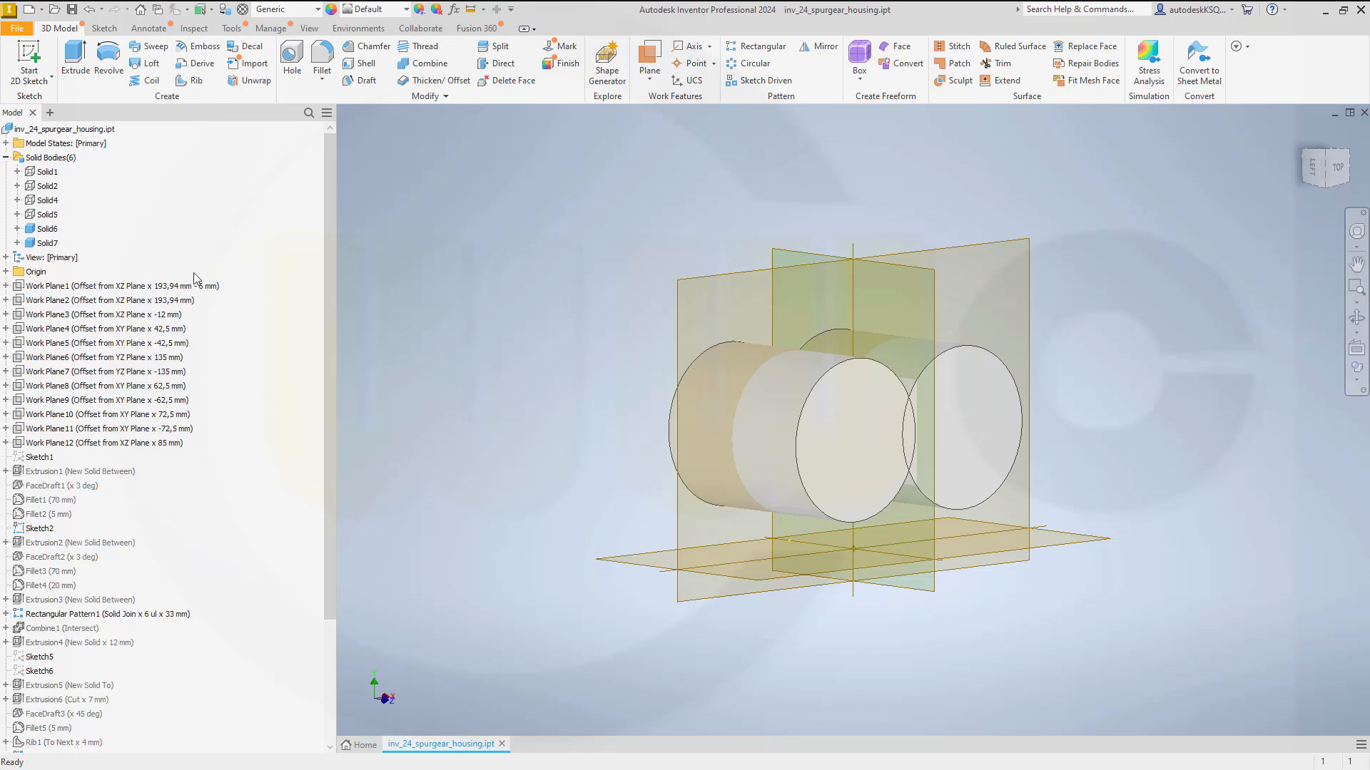
left_click(47, 242, "shift")
right_click(49, 244)
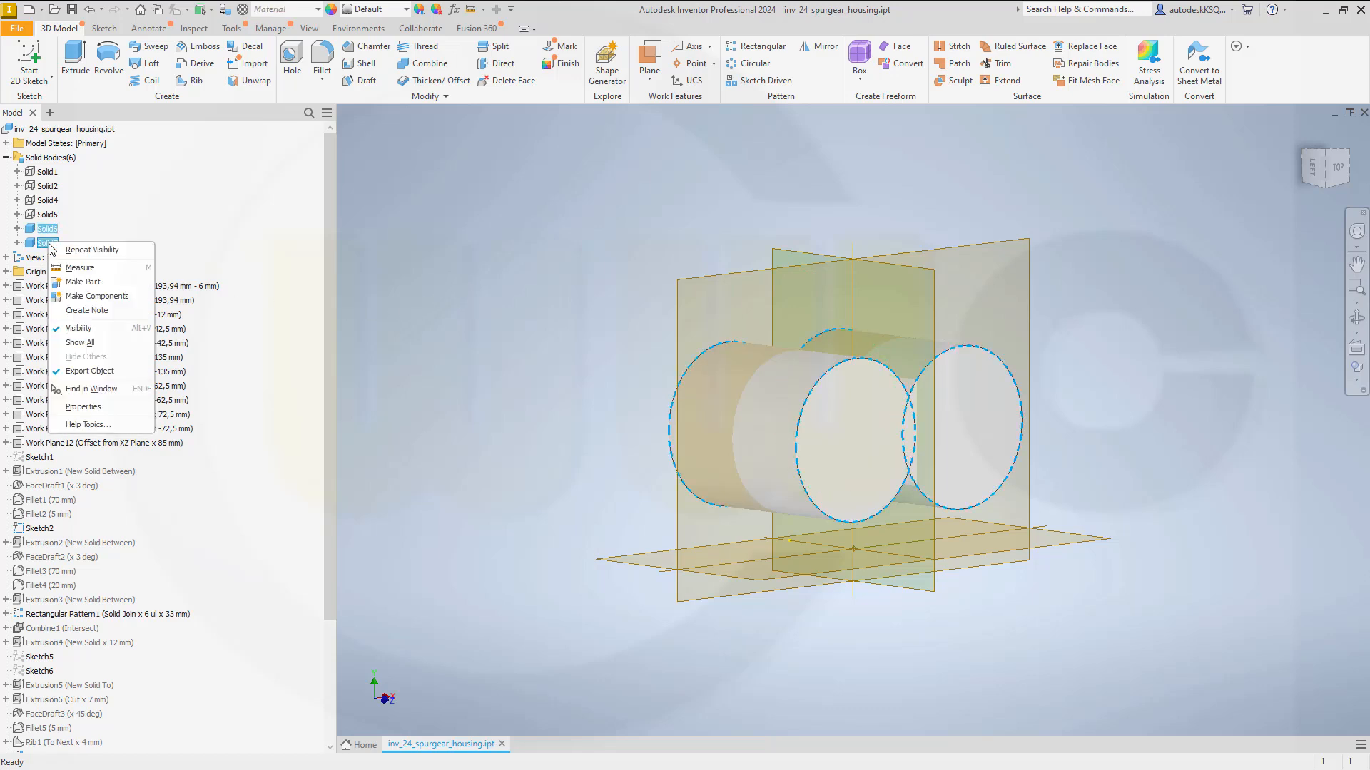
left_click(78, 328)
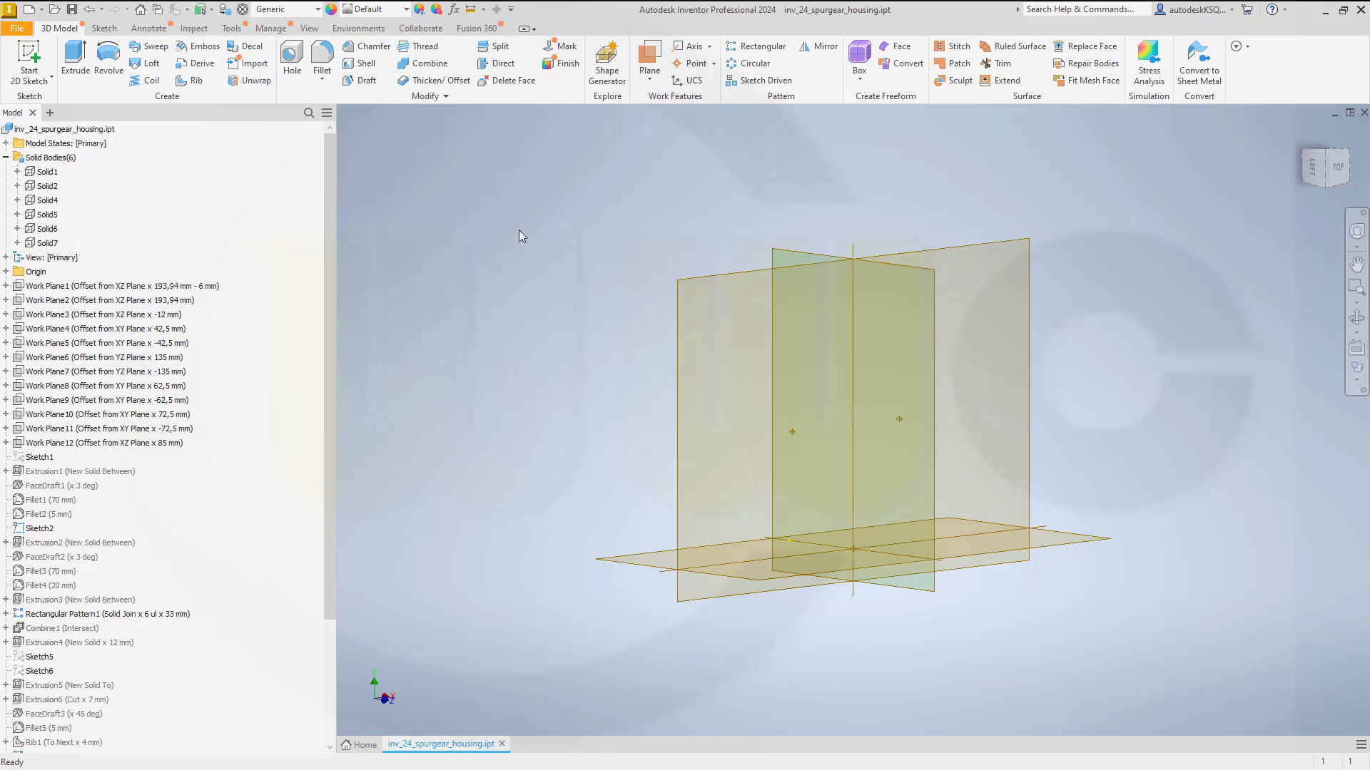
- Start a new sketch on the XY plane and project both work points into it
left_click(33, 57)
left_click(709, 278)
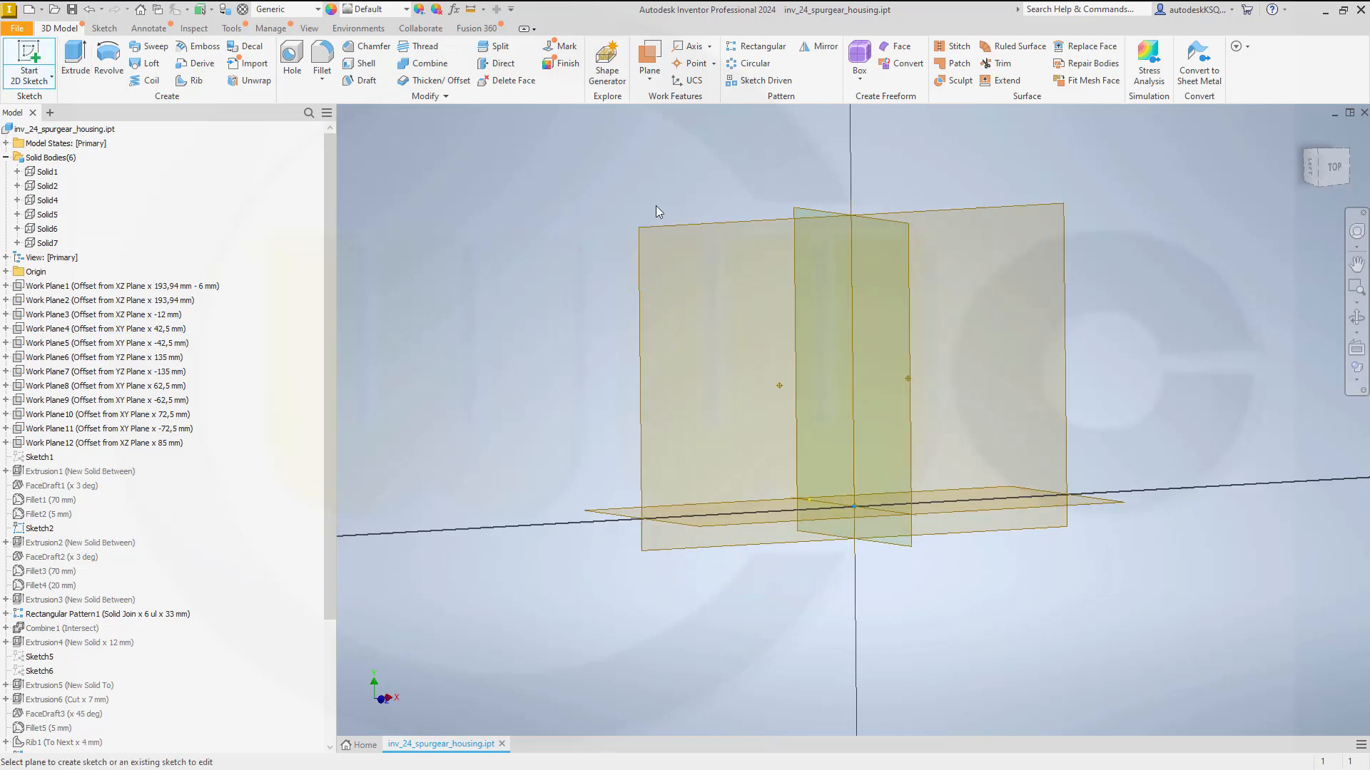
middle_click_drag(541, 250, 532, 360)
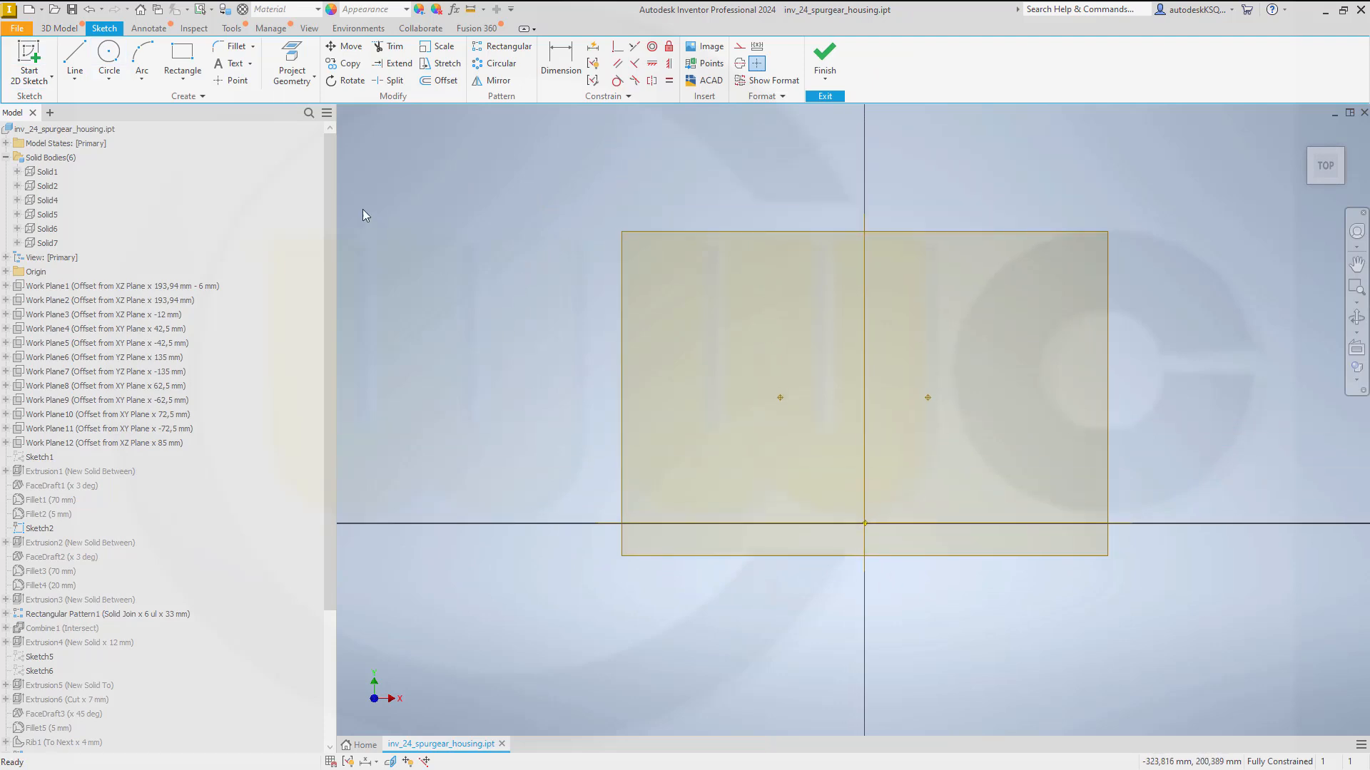
left_click(292, 64)
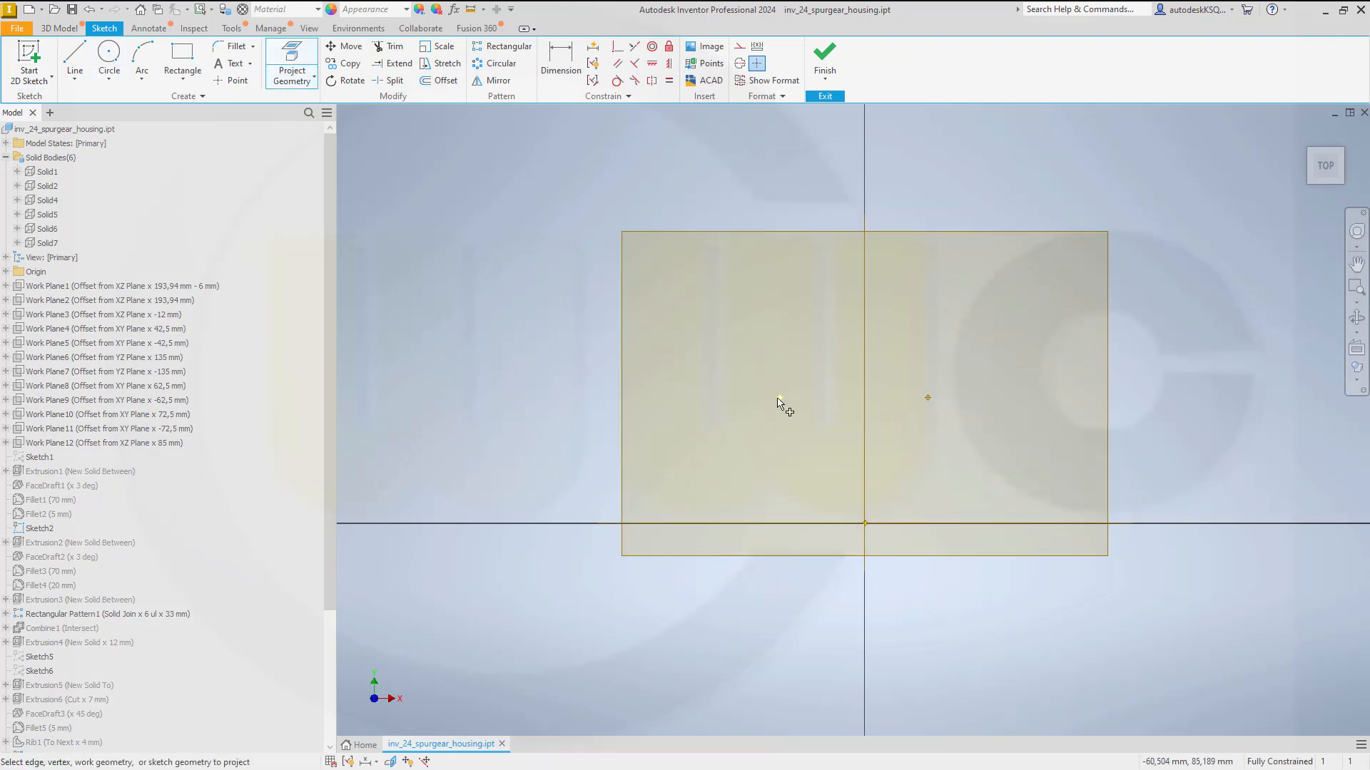
left_click(781, 399)
left_click(927, 397)
- Draw a construction line connecting the two projected work points
left_click(739, 45)
left_click(75, 61)
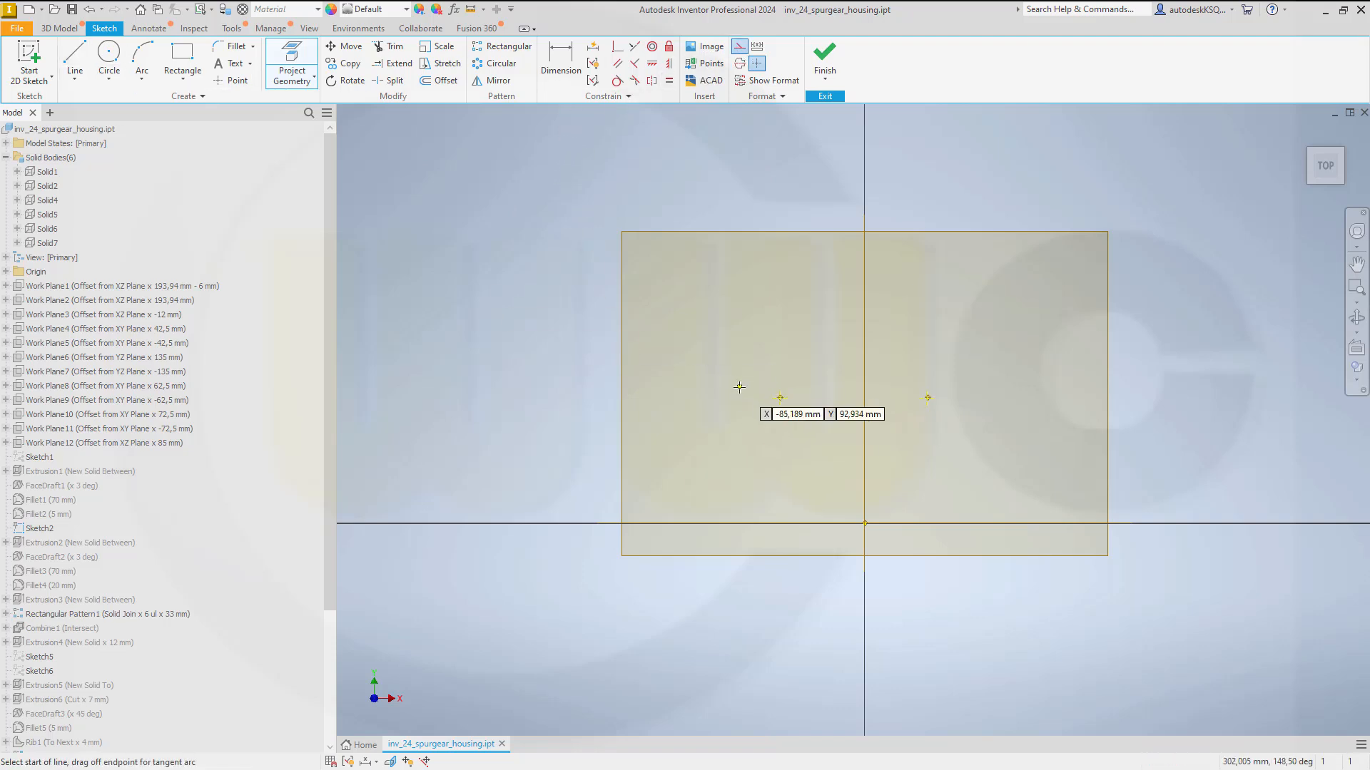
left_click(780, 397)
left_click(927, 397)
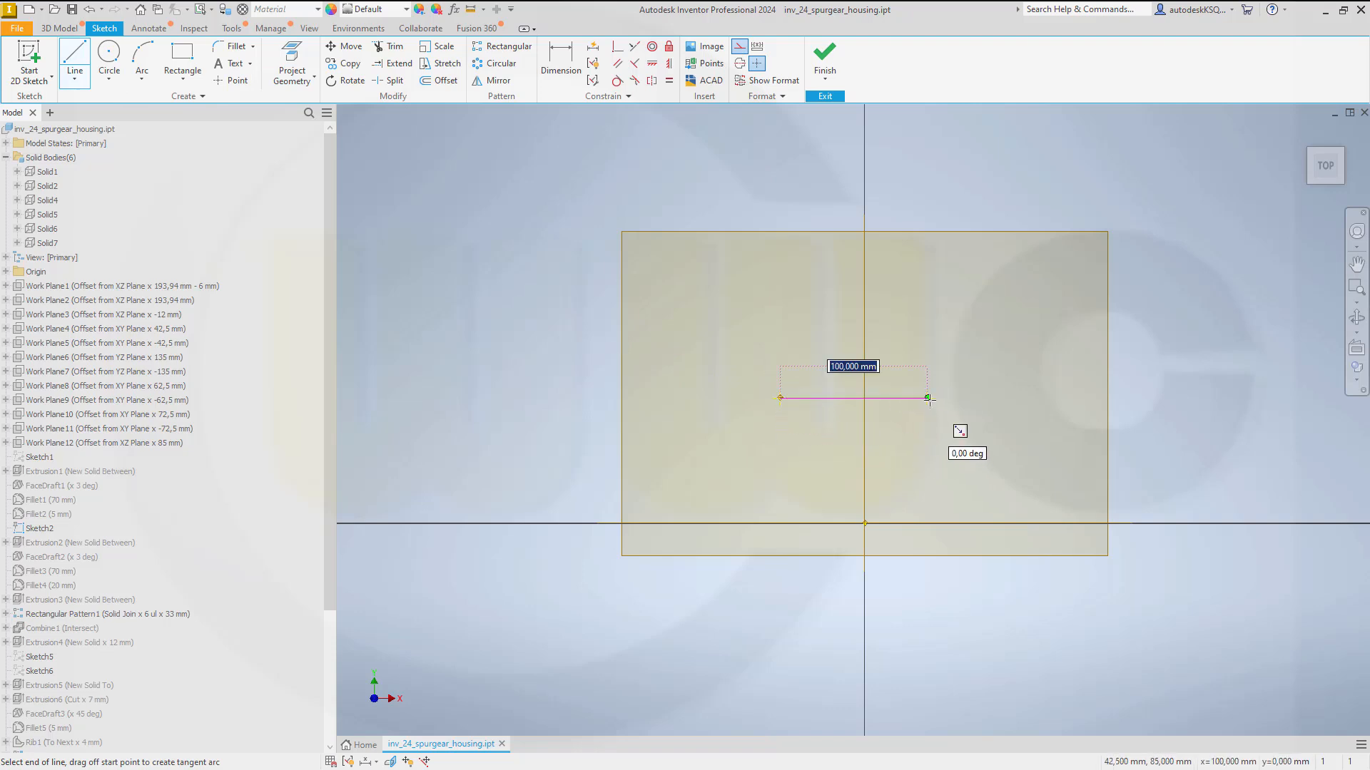
key("Escape")
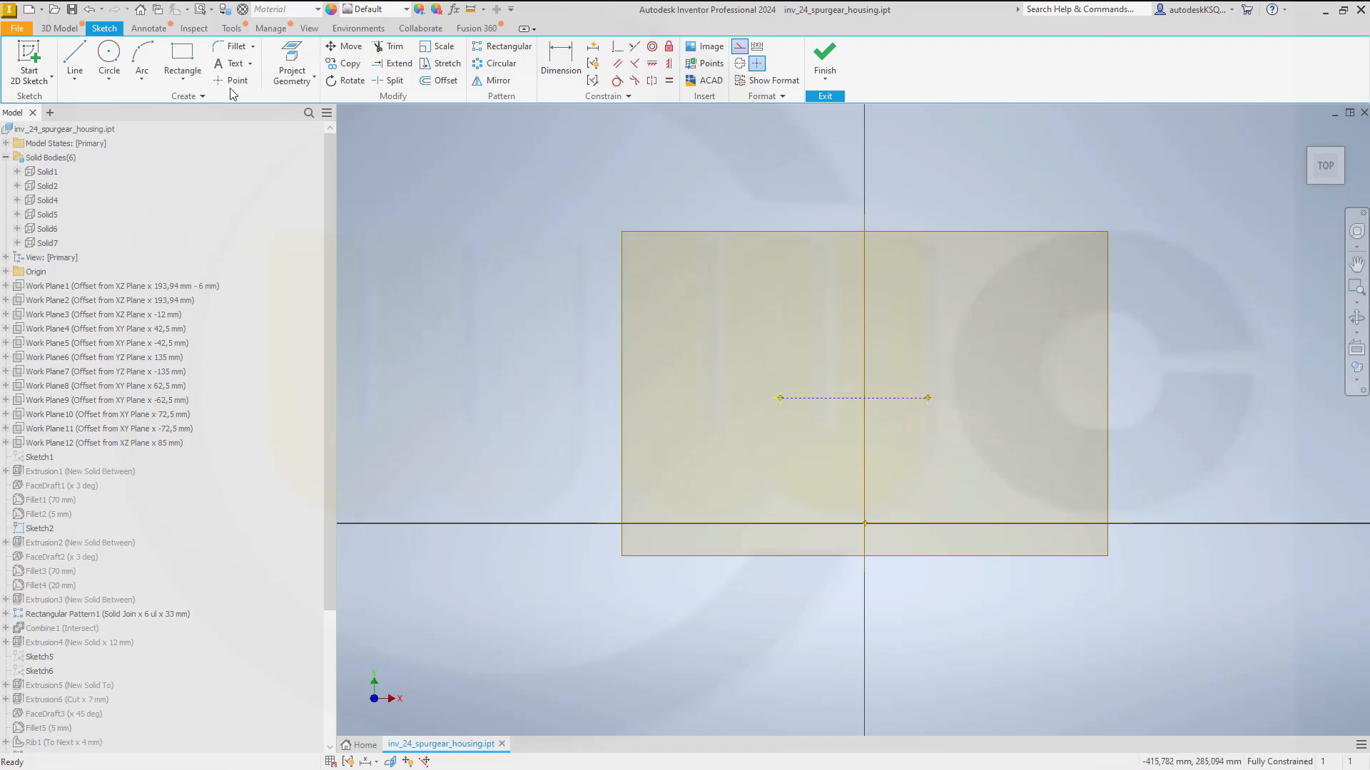
- Draw a two-point rectangle 205 mm wide and 90 mm high around the construction line
left_click(183, 56)
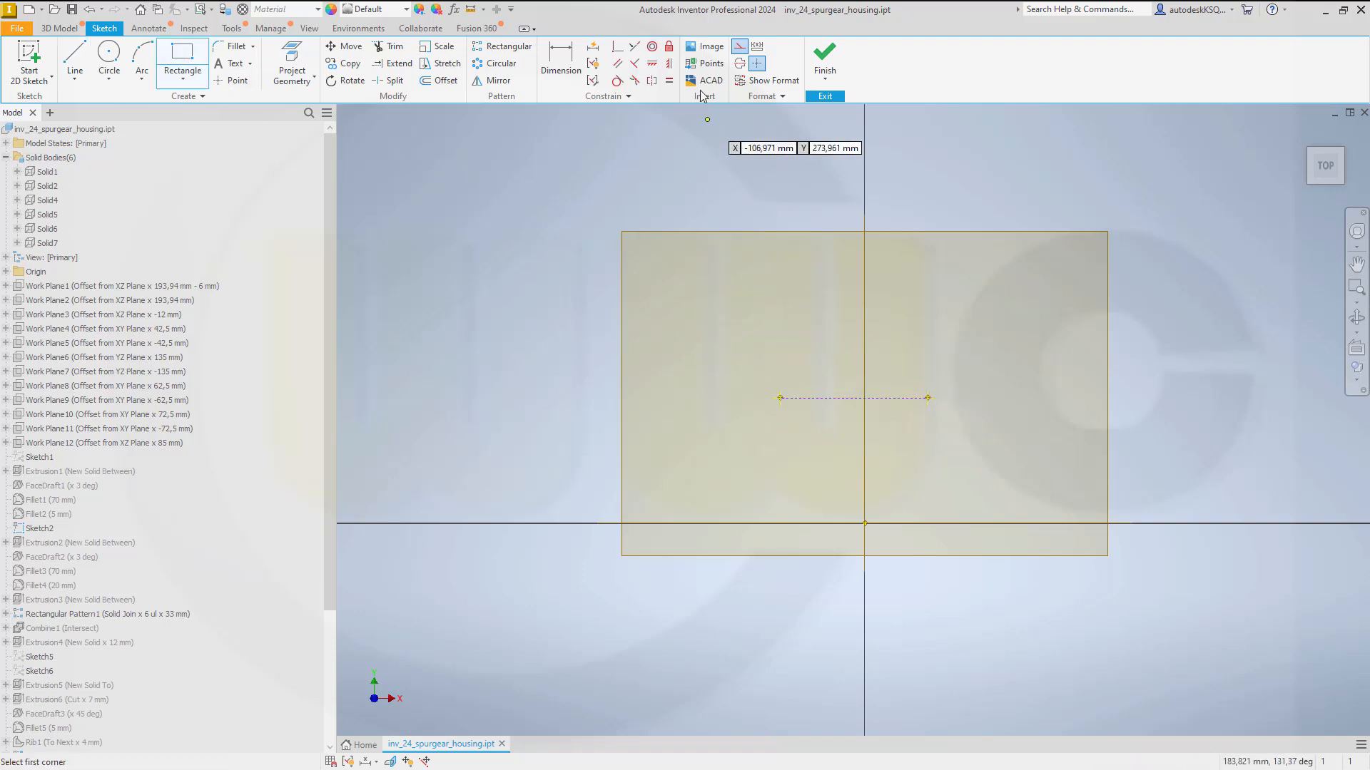
left_click(680, 327)
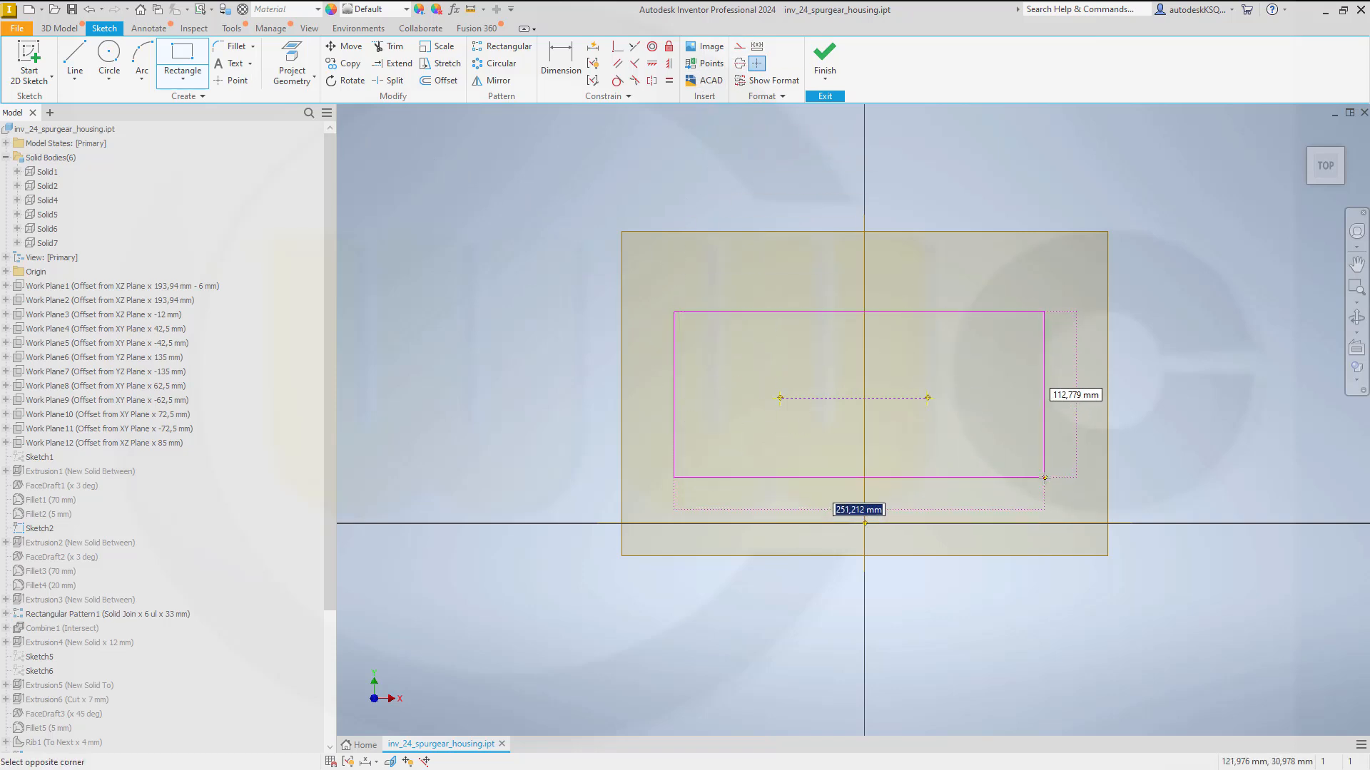
type("205")
key("Tab")
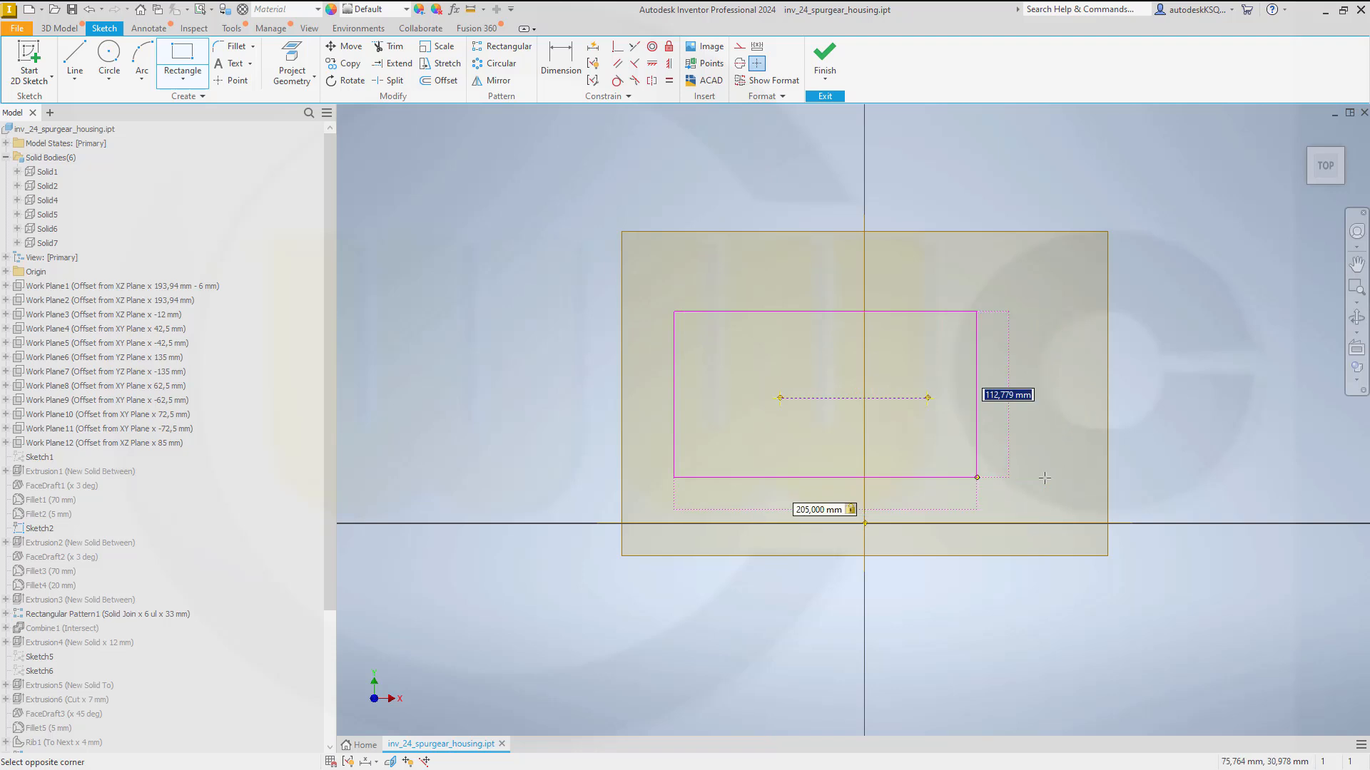
type("90")
key("Return")
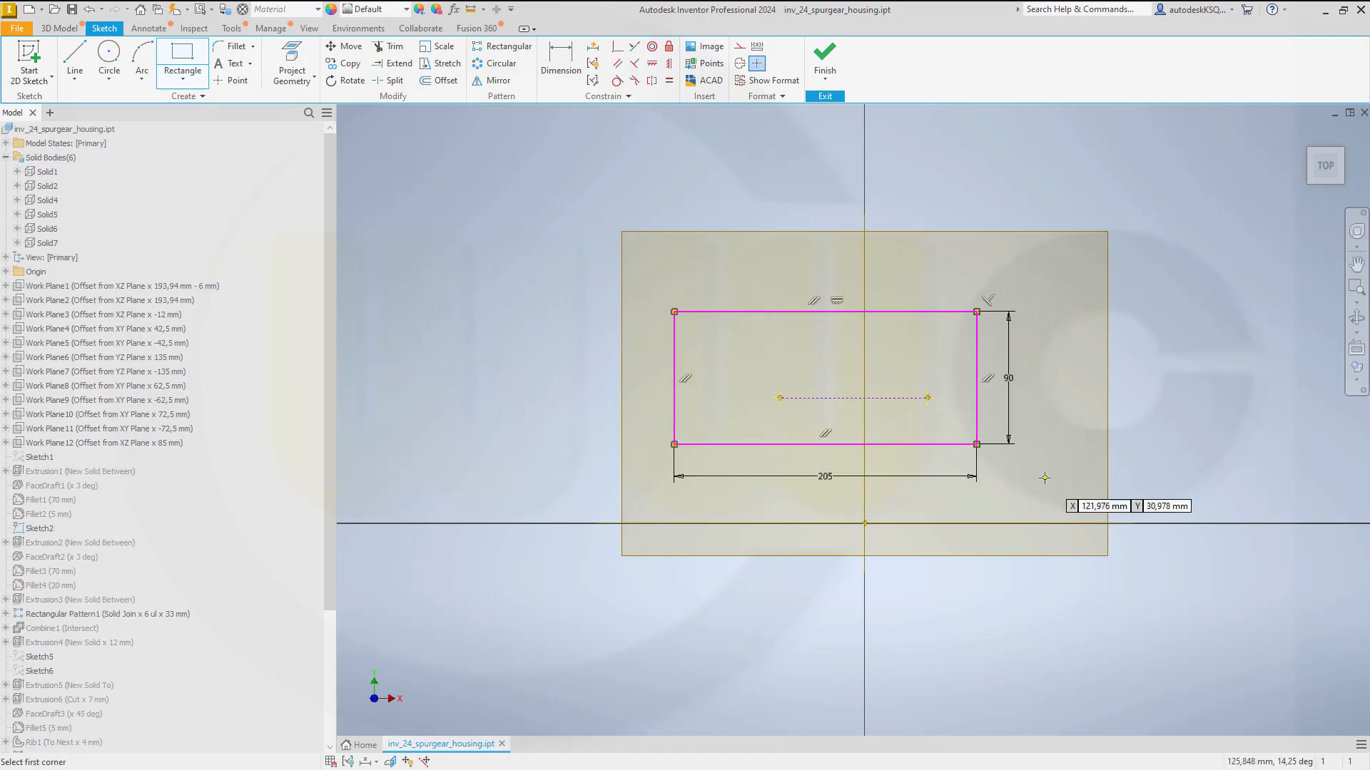
key("Escape")
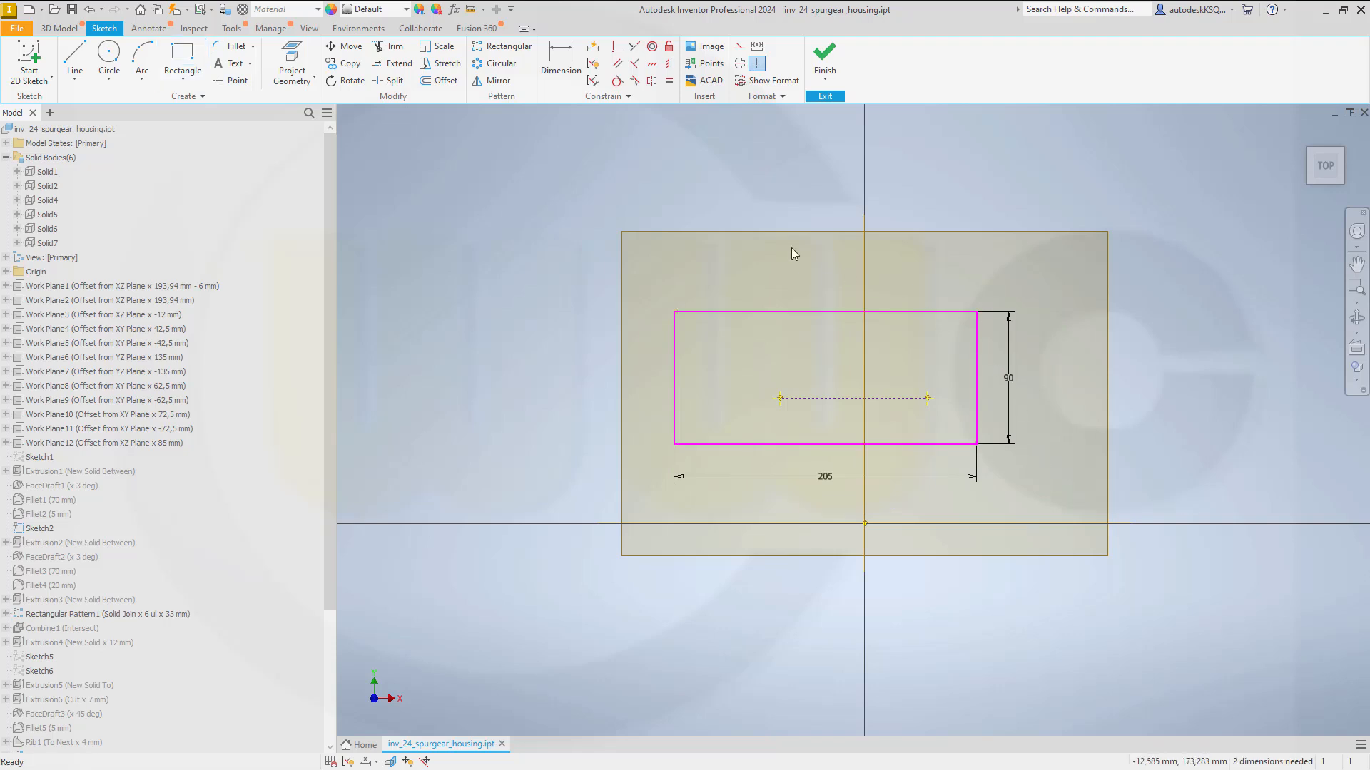
- Centre the rectangle on the construction line with horizontal and vertical constraints through its side midpoints, and finish the sketch
left_click(651, 64)
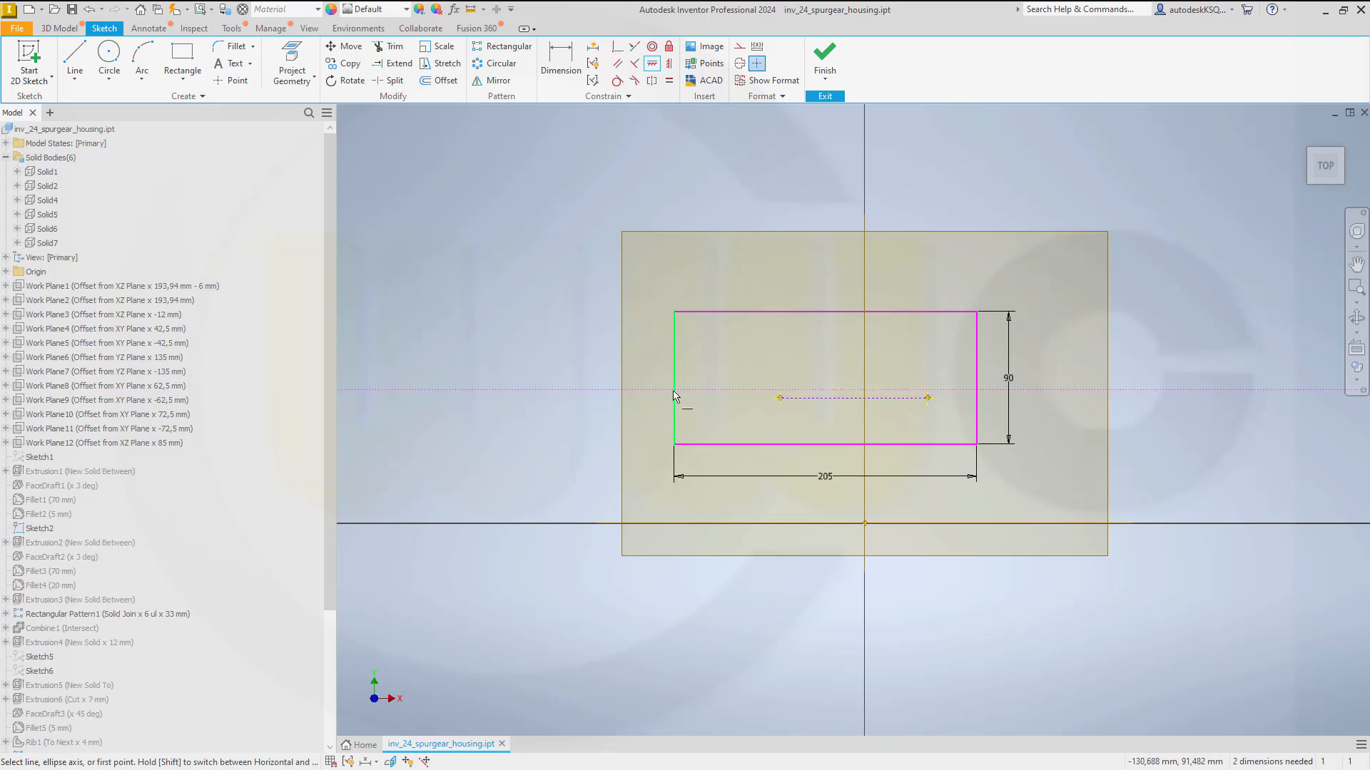
left_click(675, 378)
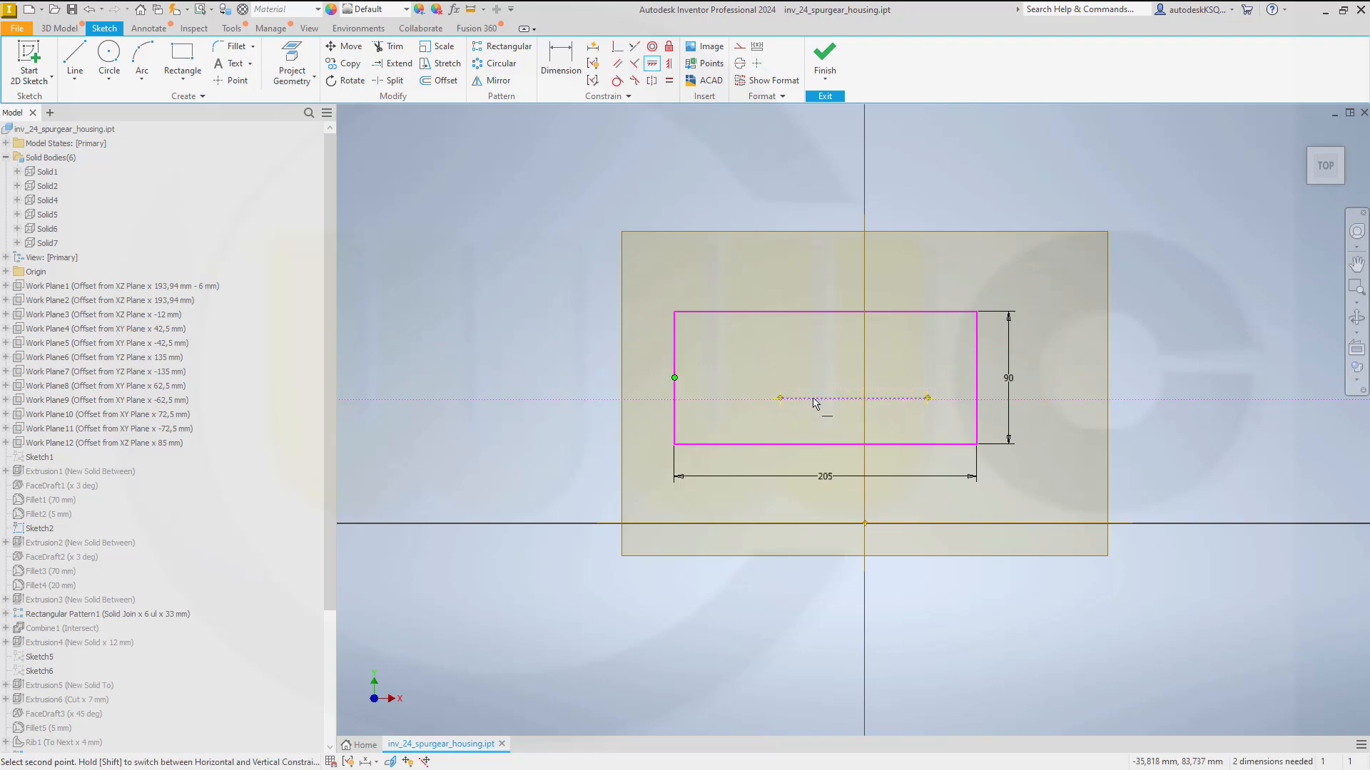
left_click(784, 398)
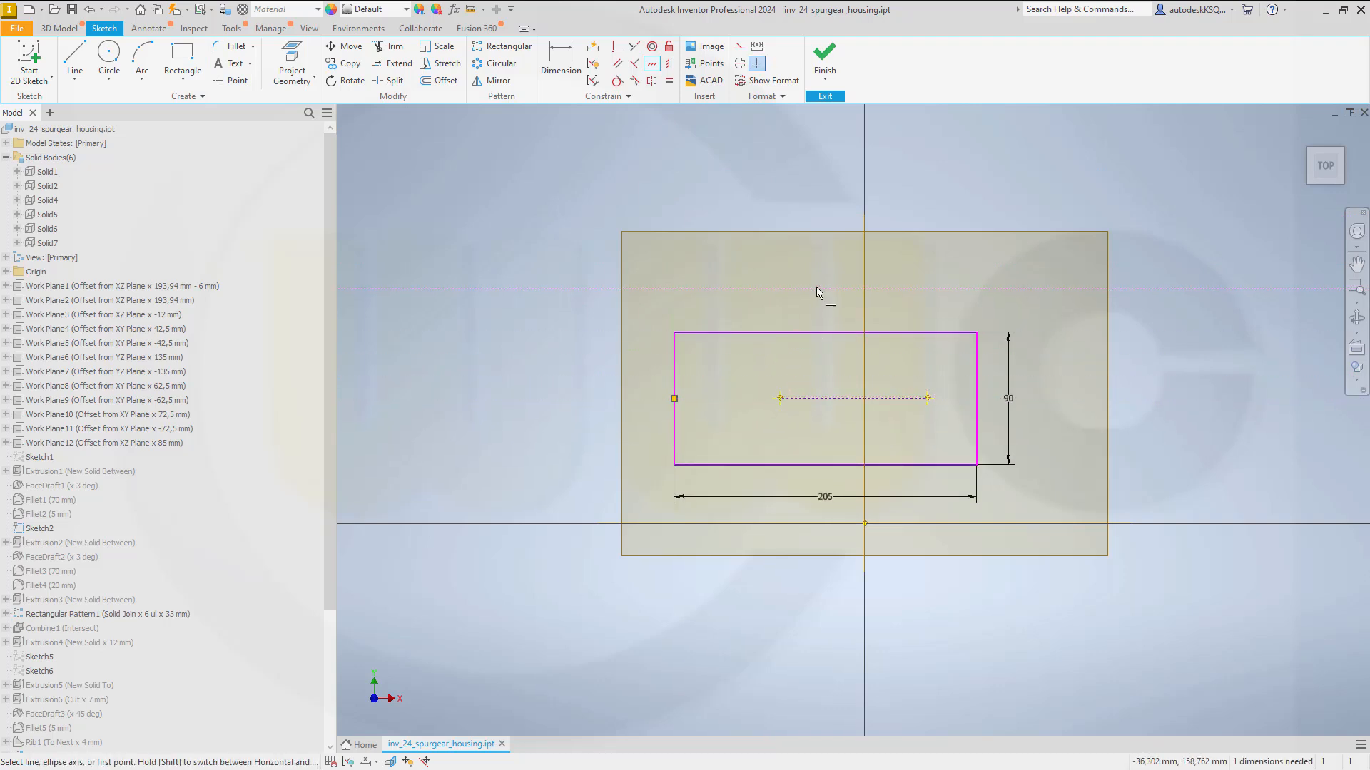
left_click(668, 62)
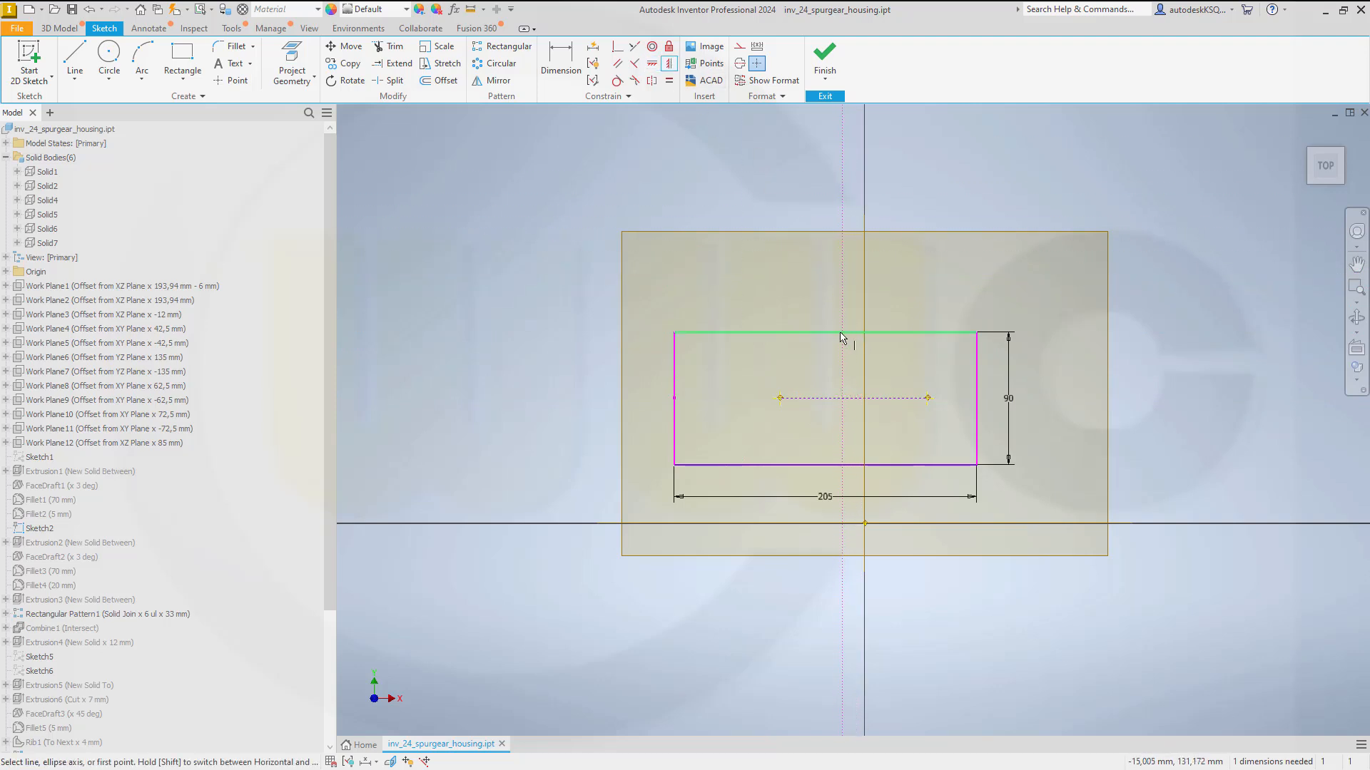
left_click(825, 332)
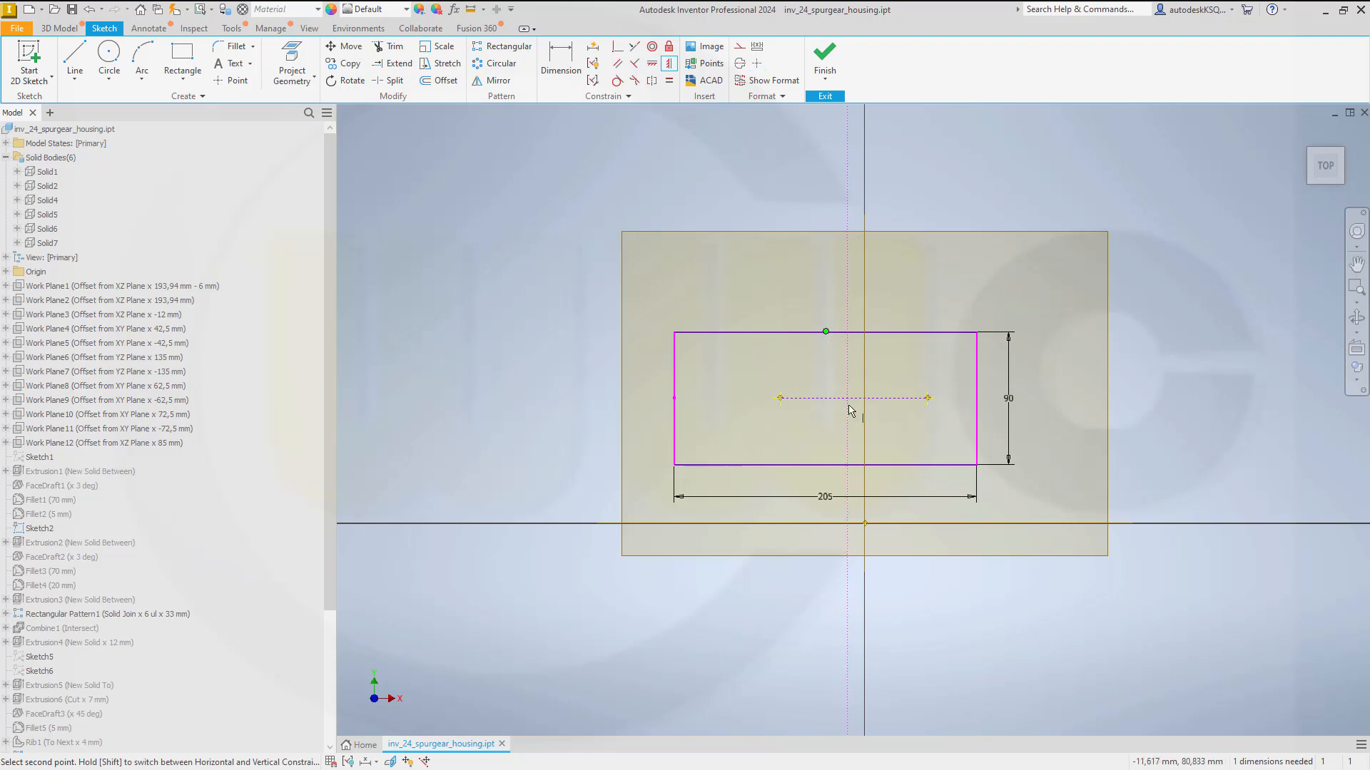
left_click(853, 398)
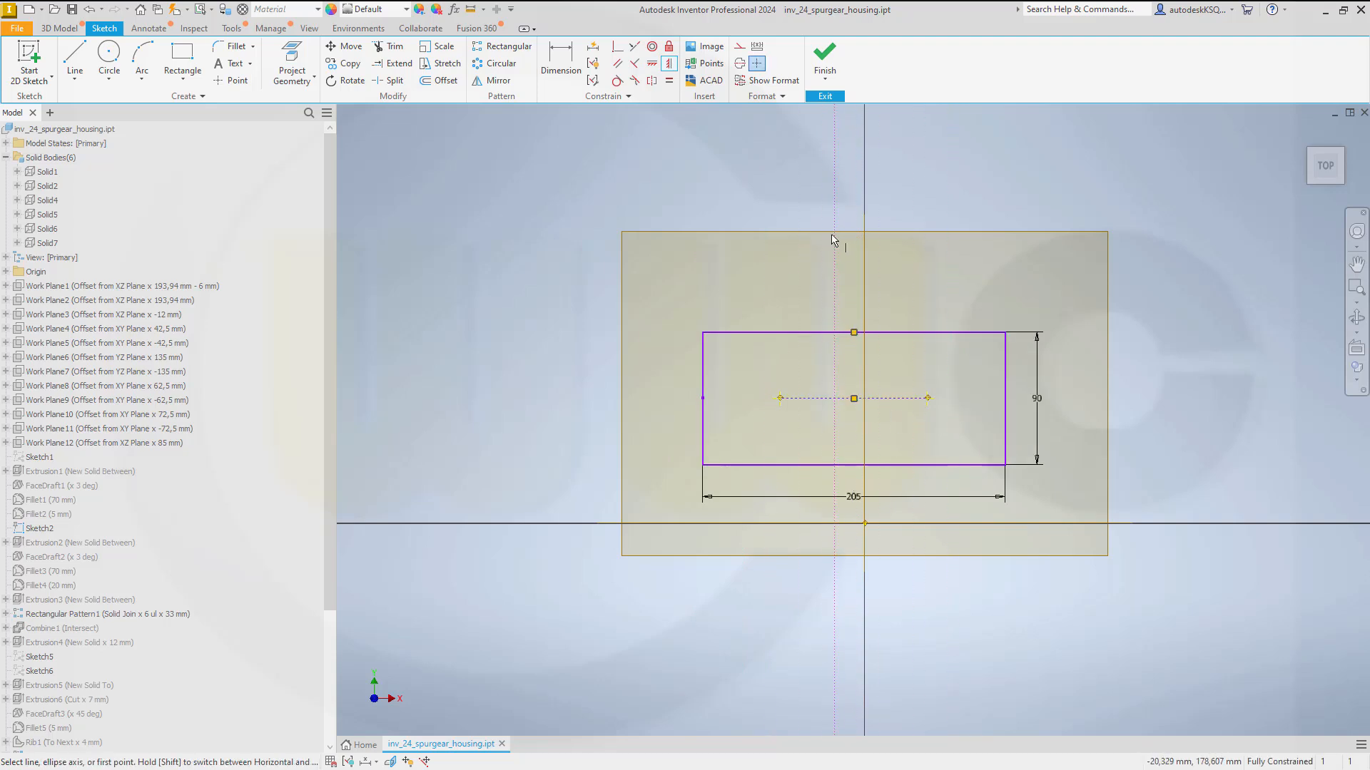
left_click(825, 59)
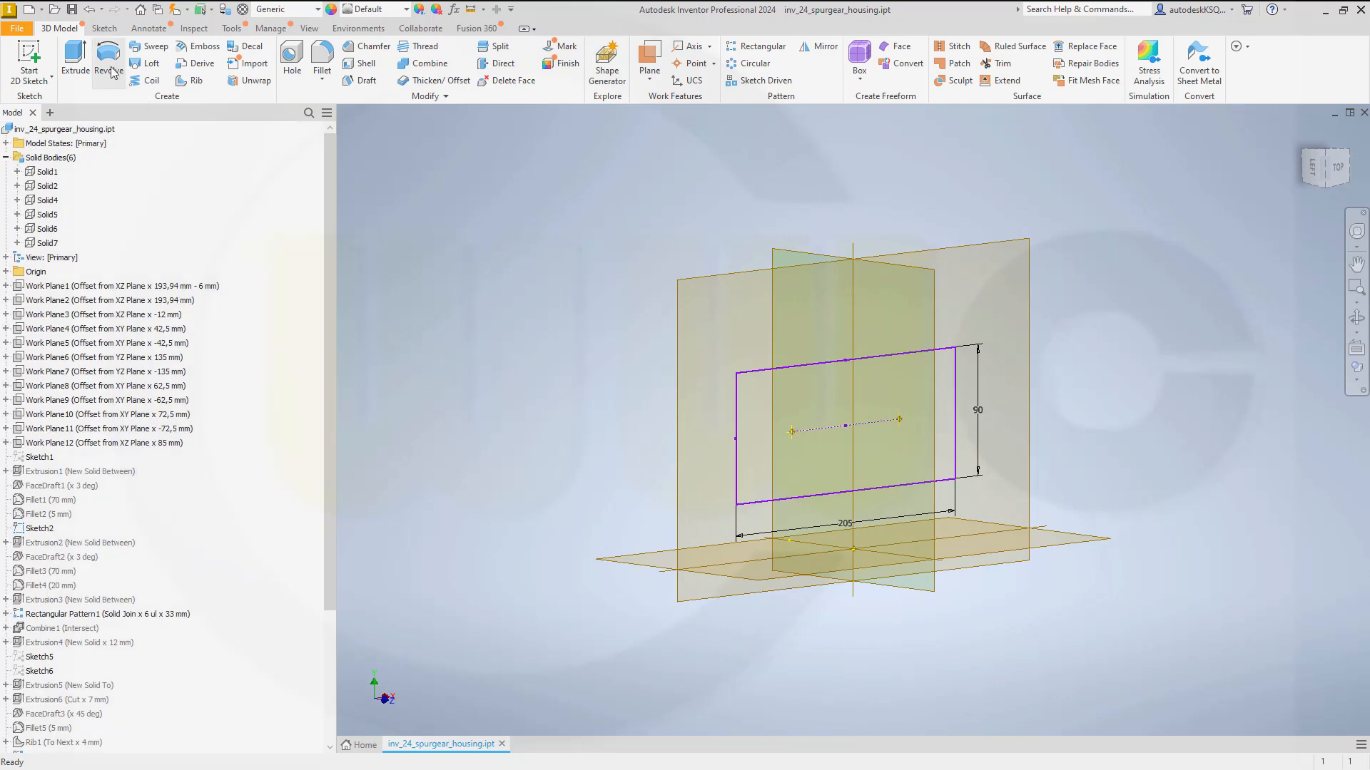
- Extrude the 205 × 90 mm rectangle symmetrically over a total distance of 120 mm as a new solid
left_click(75, 57)
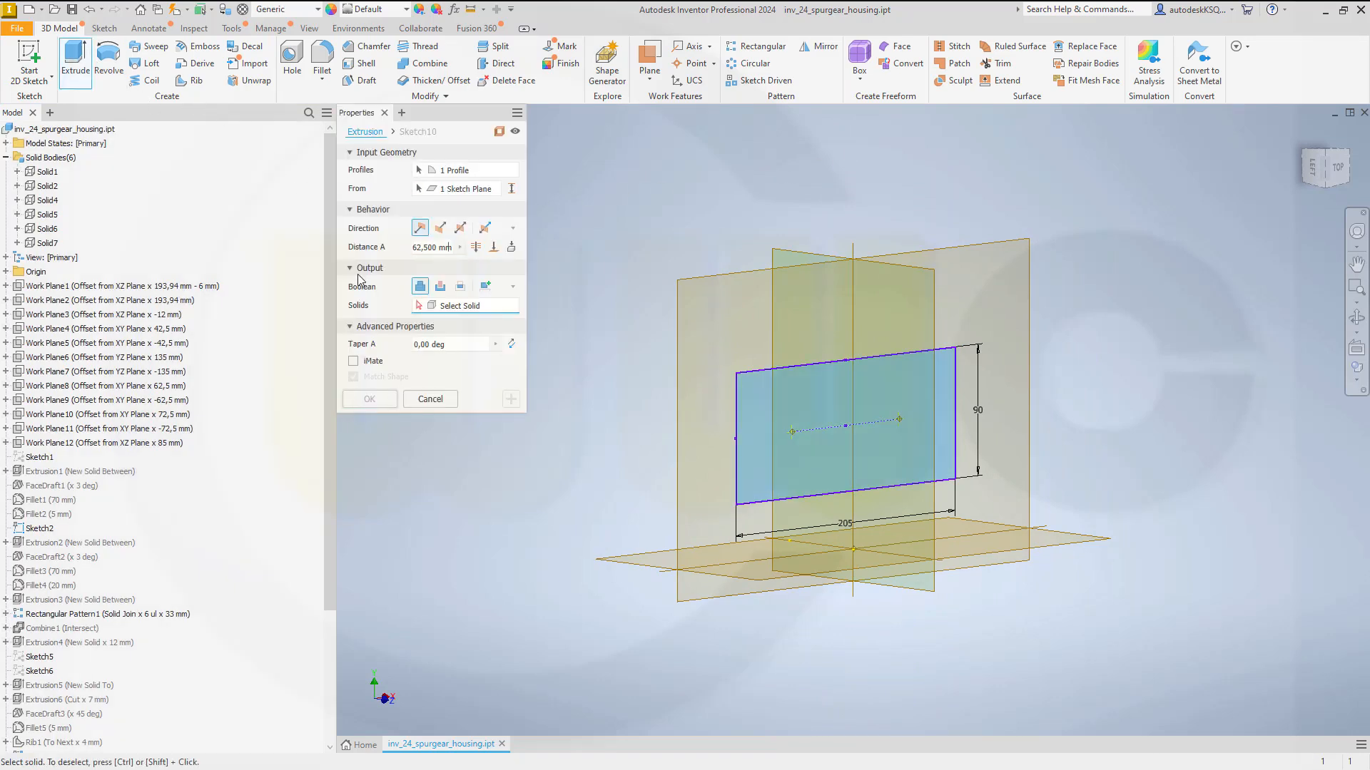
left_click(485, 286)
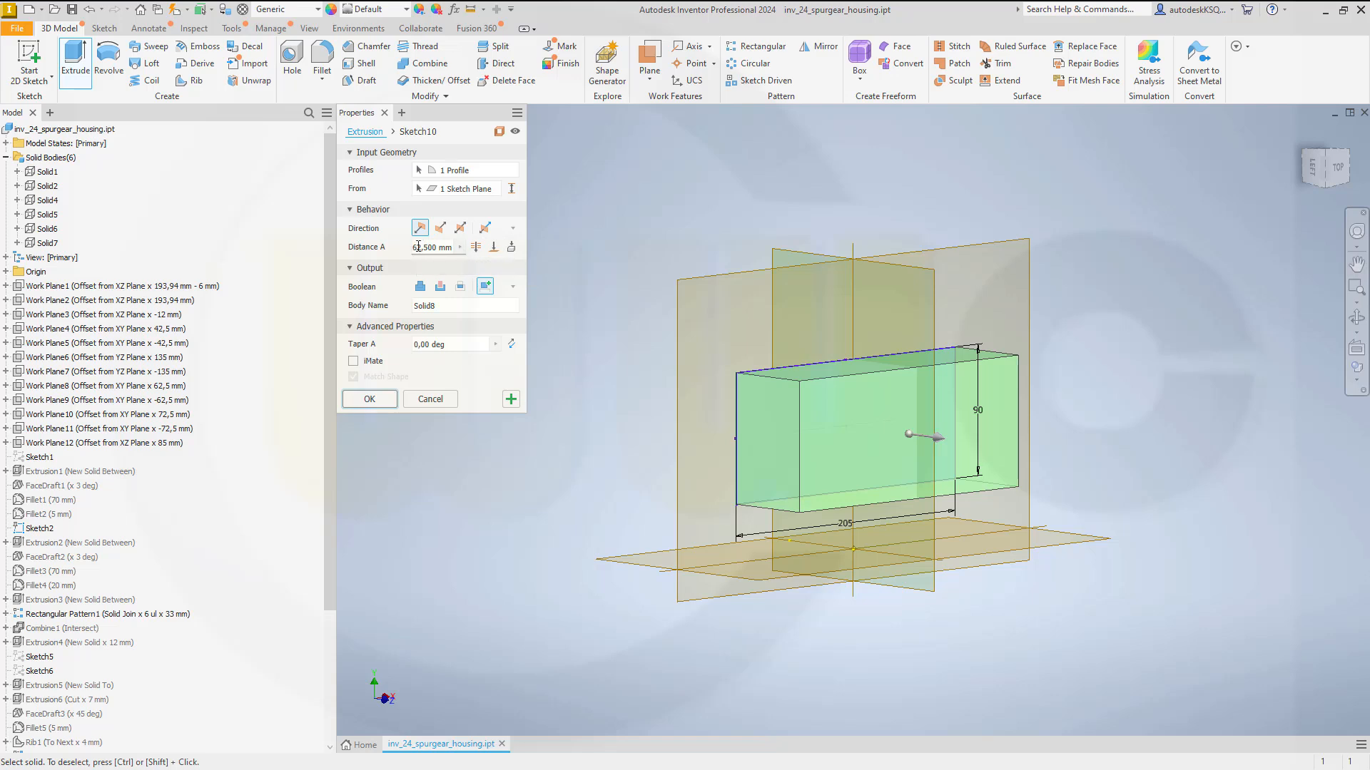
left_click(460, 228)
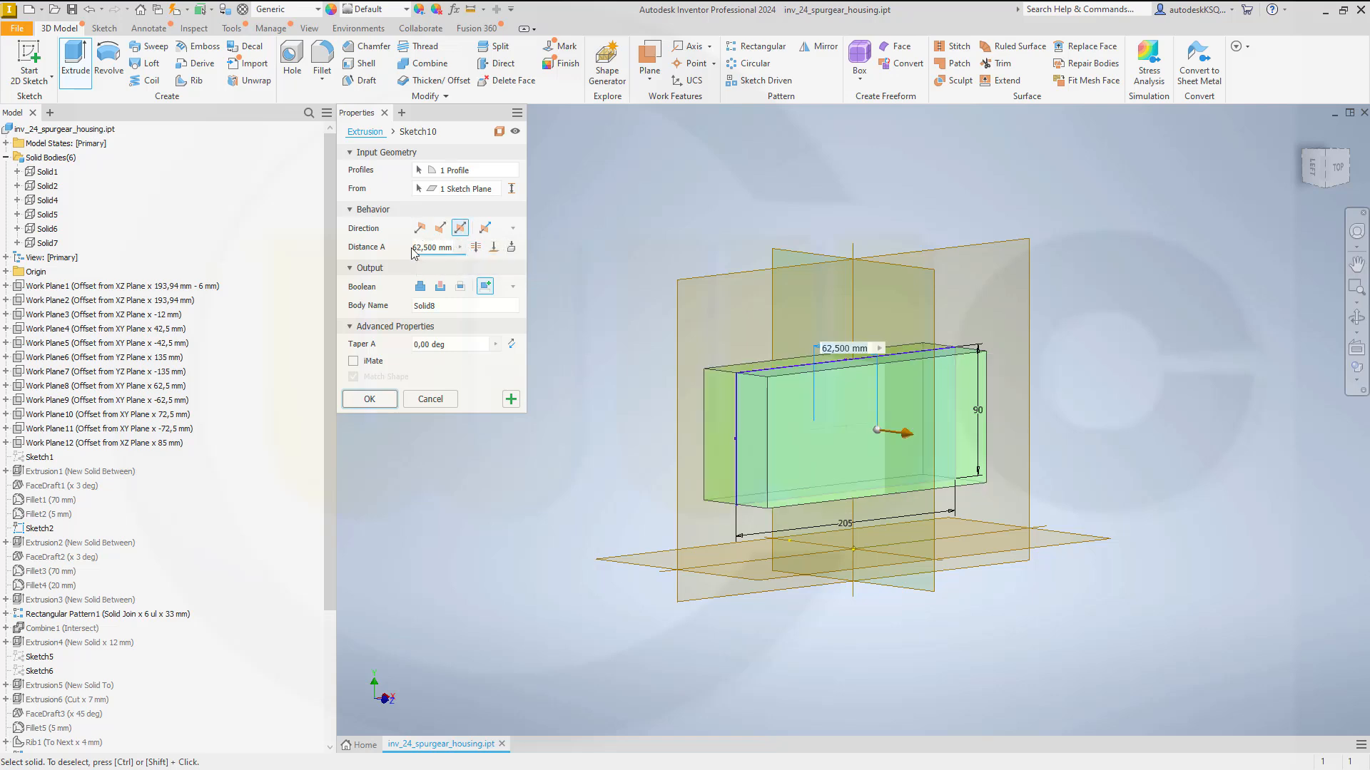
type("60")
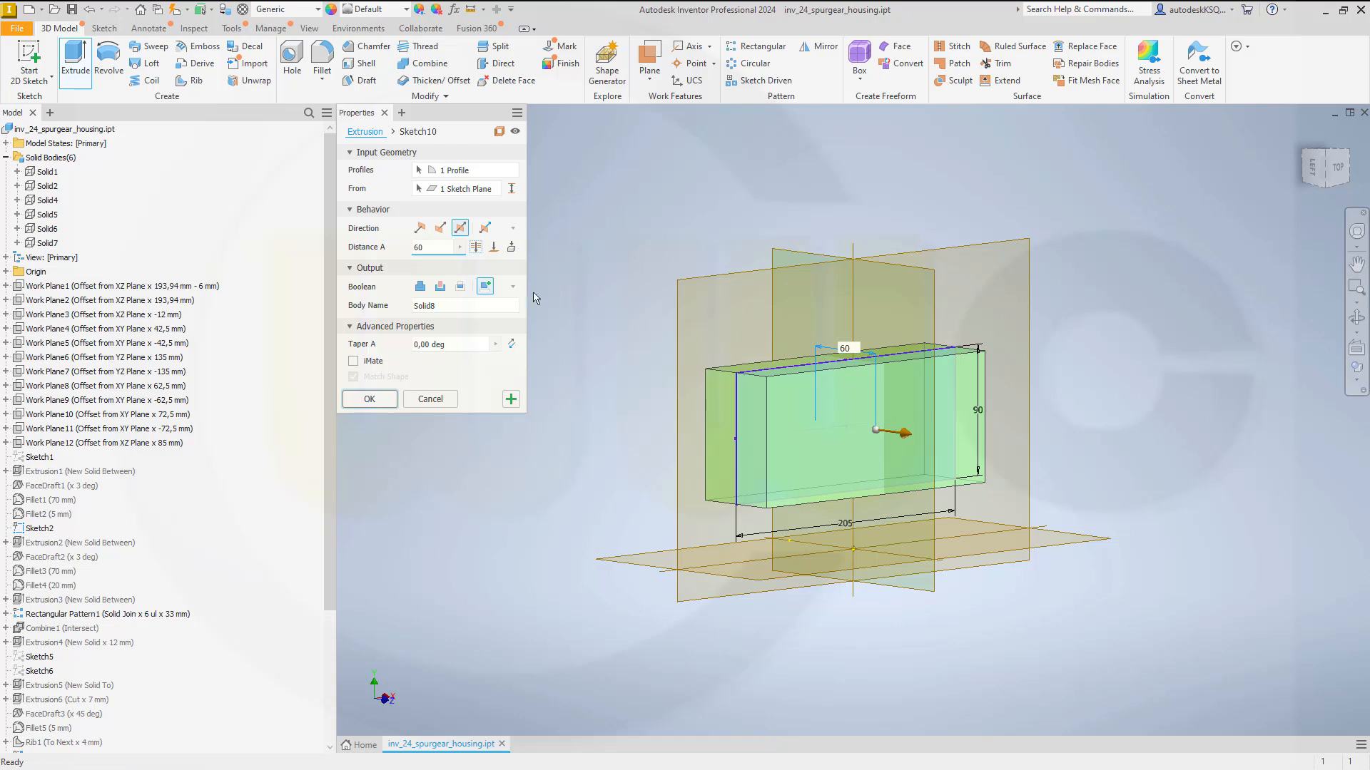
middle_click_drag(571, 341, 671, 355)
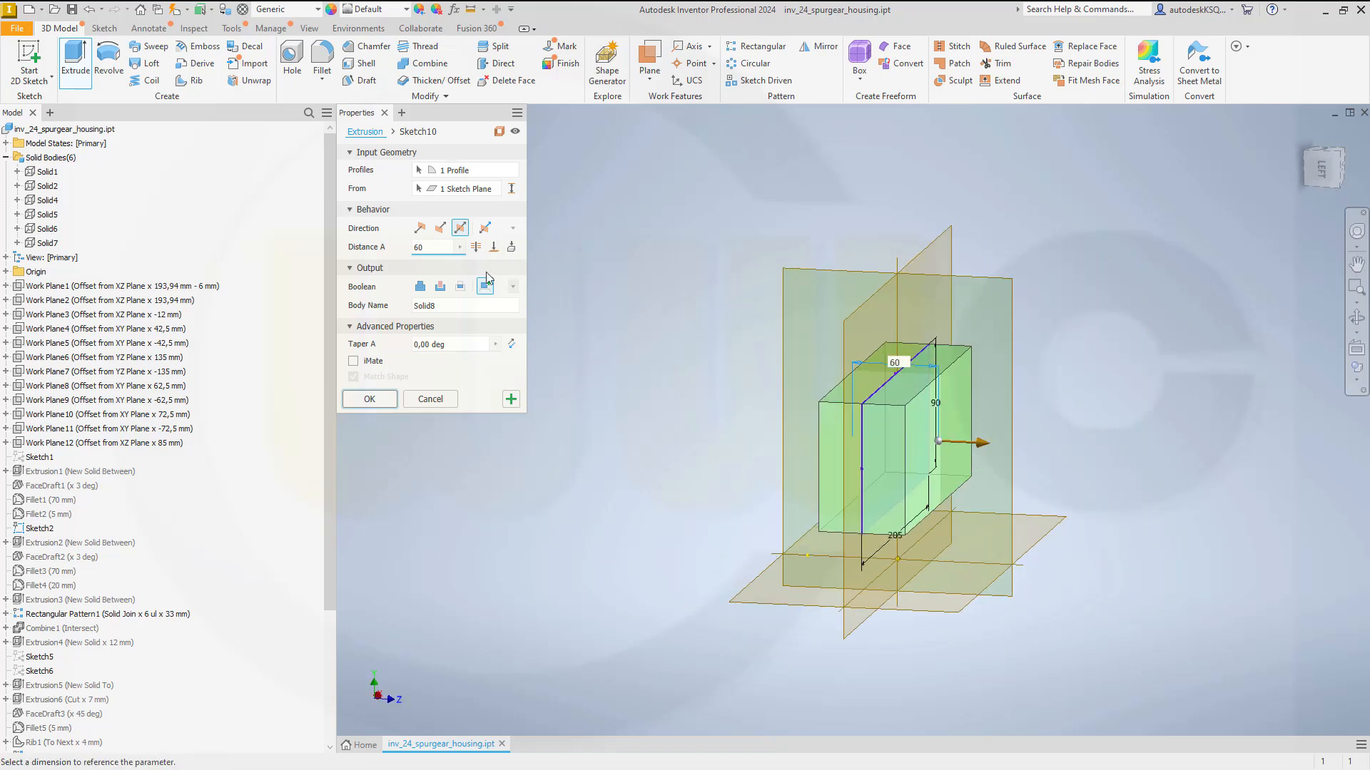
left_click(435, 244)
type("120")
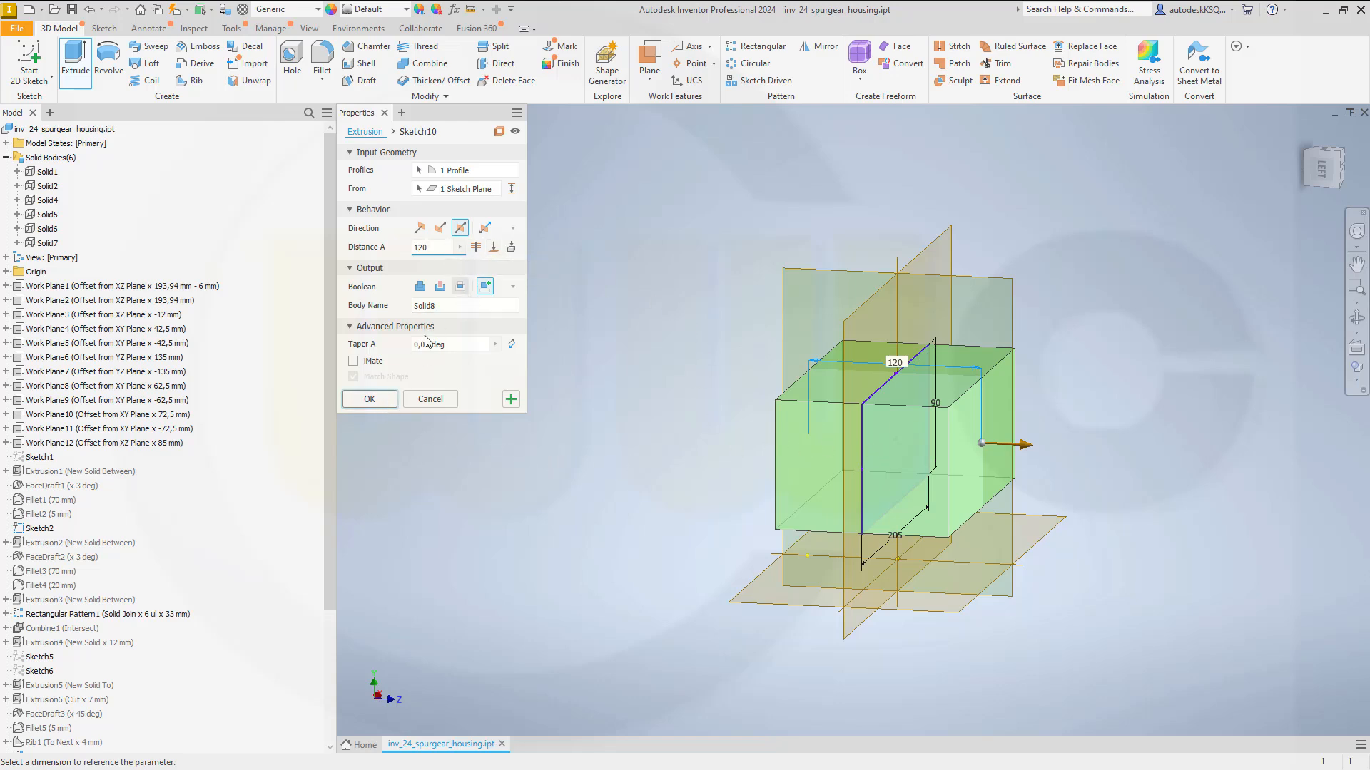
left_click(370, 398)
- Show Solid6 and Solid7 together with the new block and inspect how the three bodies overlap
left_click(43, 229)
left_click(47, 243, "ctrl")
right_click(47, 244)
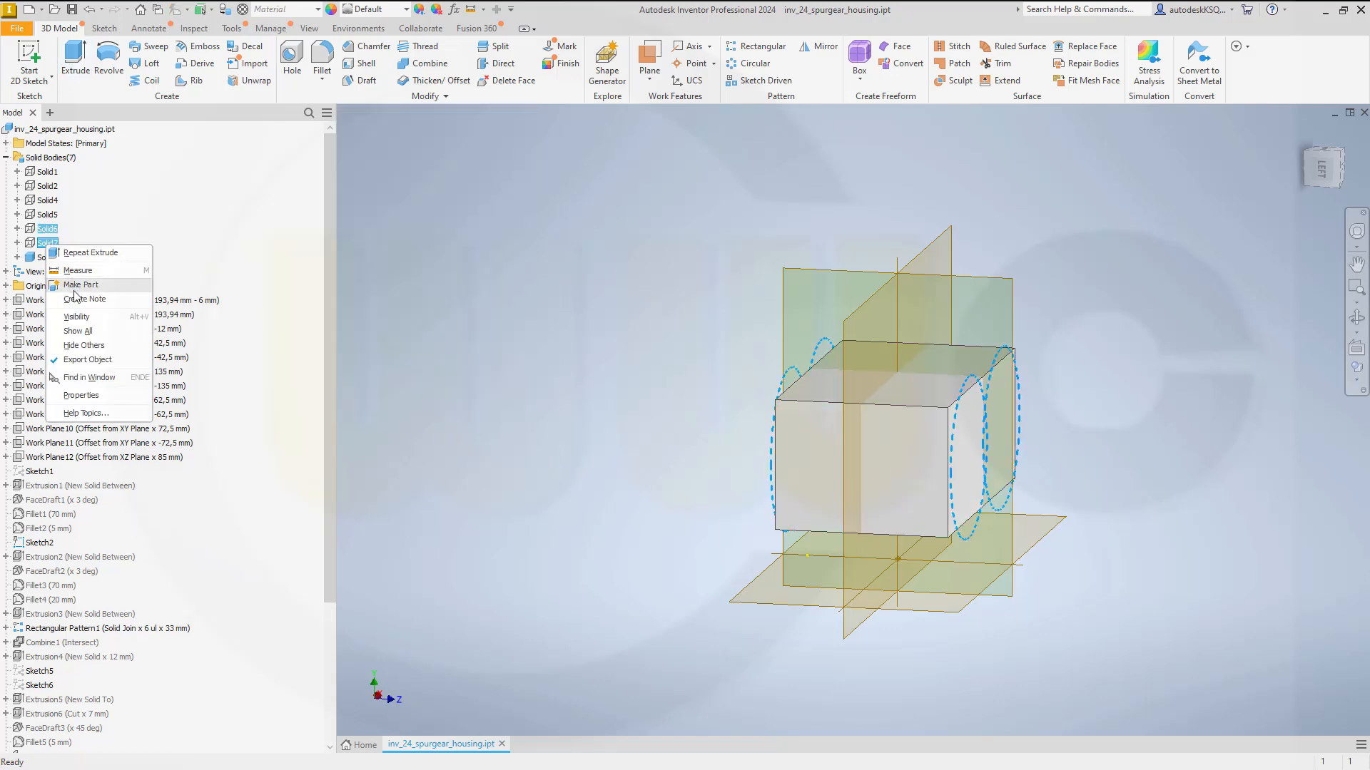
left_click(76, 317)
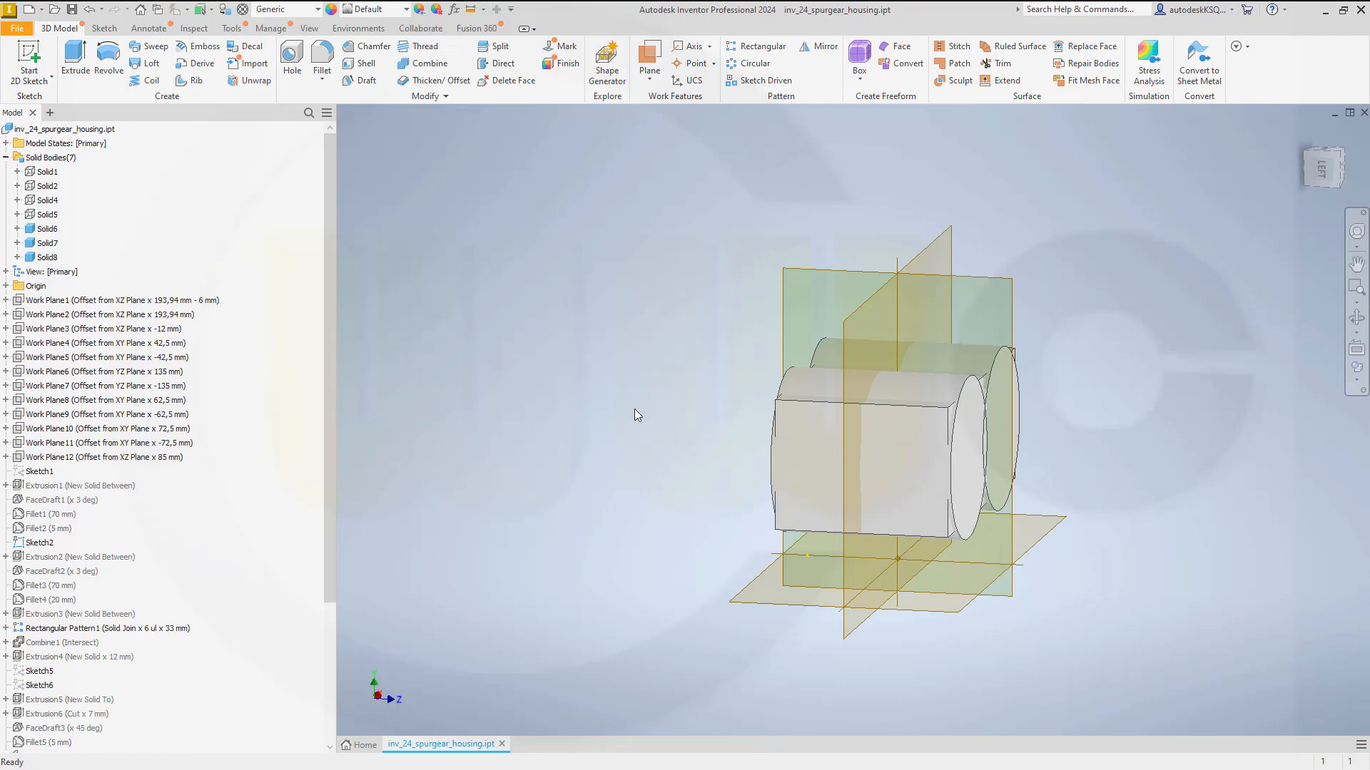
middle_click_drag(929, 453, 1091, 491, "shift")
middle_click_drag(887, 465, 797, 459, "shift")
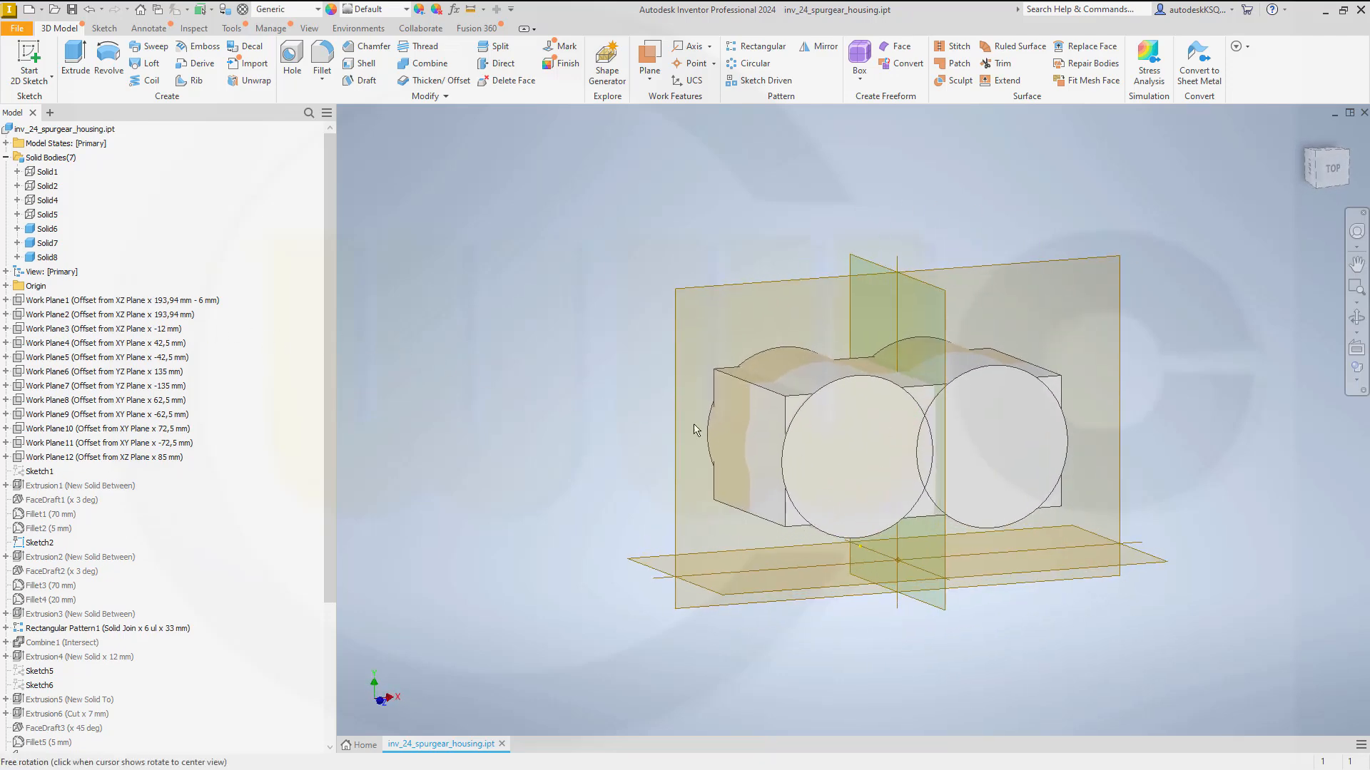
- Hide the three bodies Solid6, Solid7 and Solid8 together
left_click(47, 257)
left_click(53, 231, "shift")
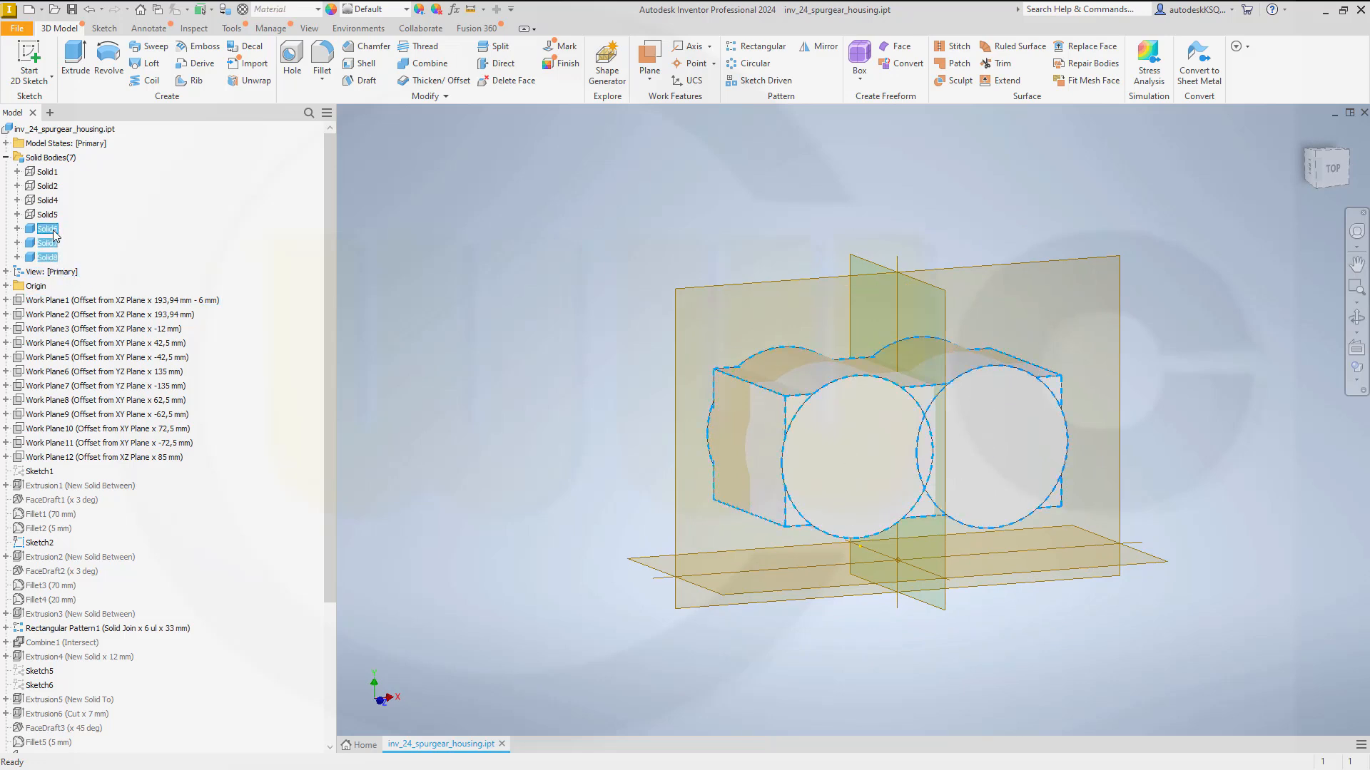
right_click(54, 234)
key("Escape")
right_click(46, 233)
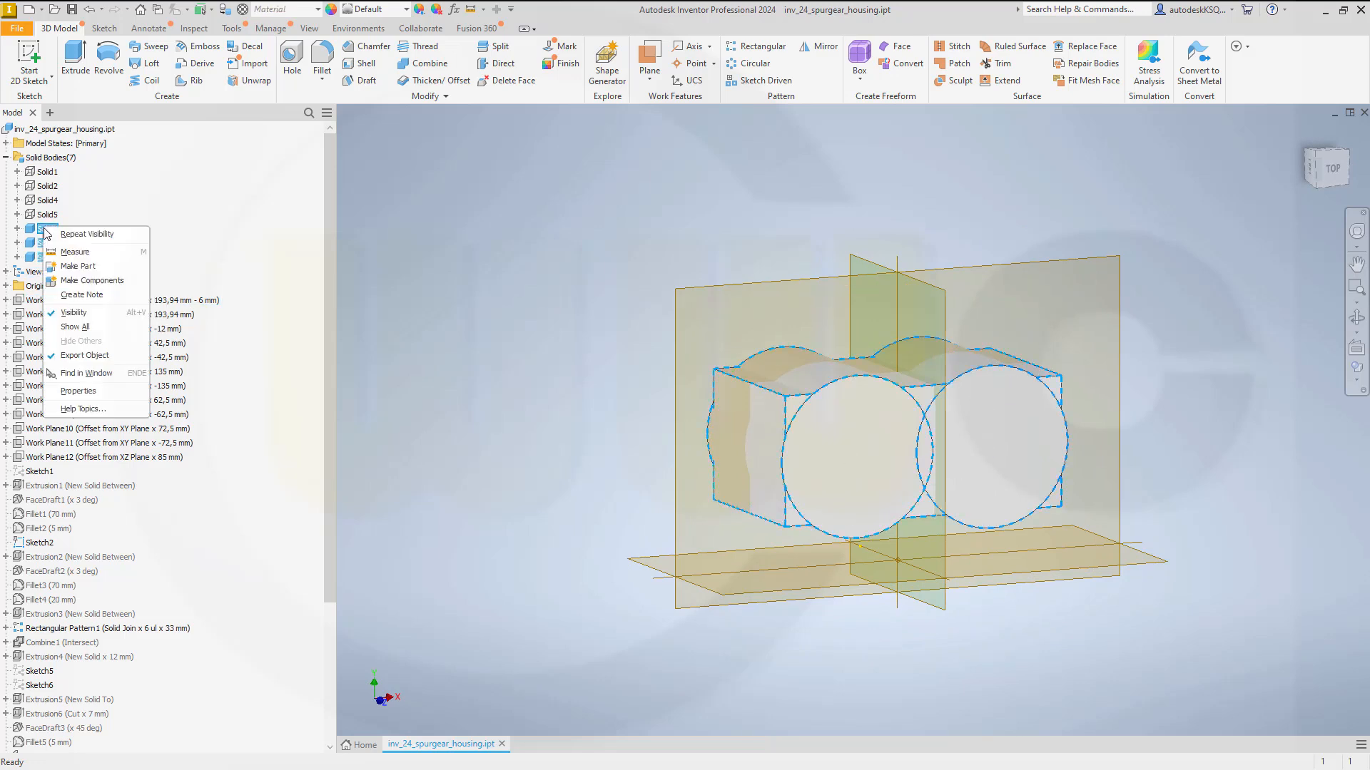
left_click(71, 308)
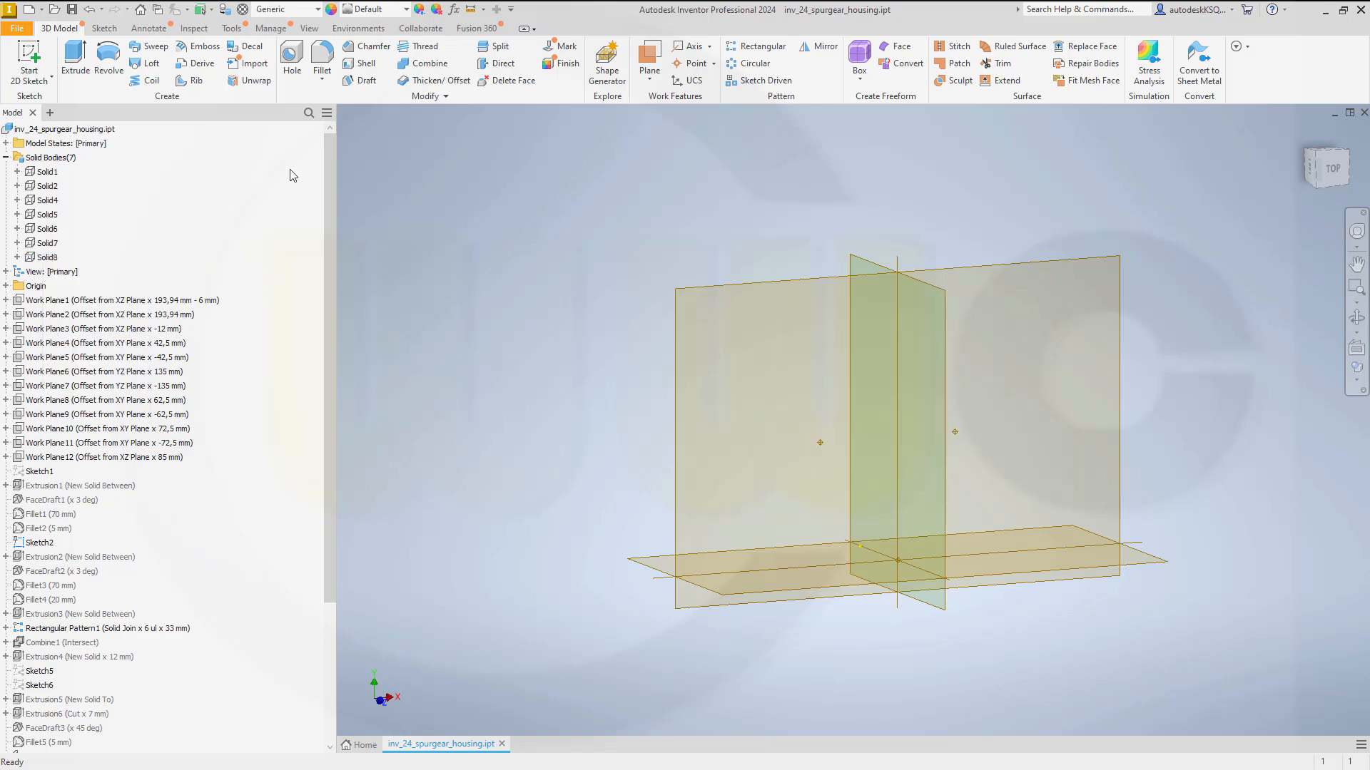
- Start a new sketch on the XZ plane and draw a rectangle 100 mm wide and 50 mm high
left_click(30, 68)
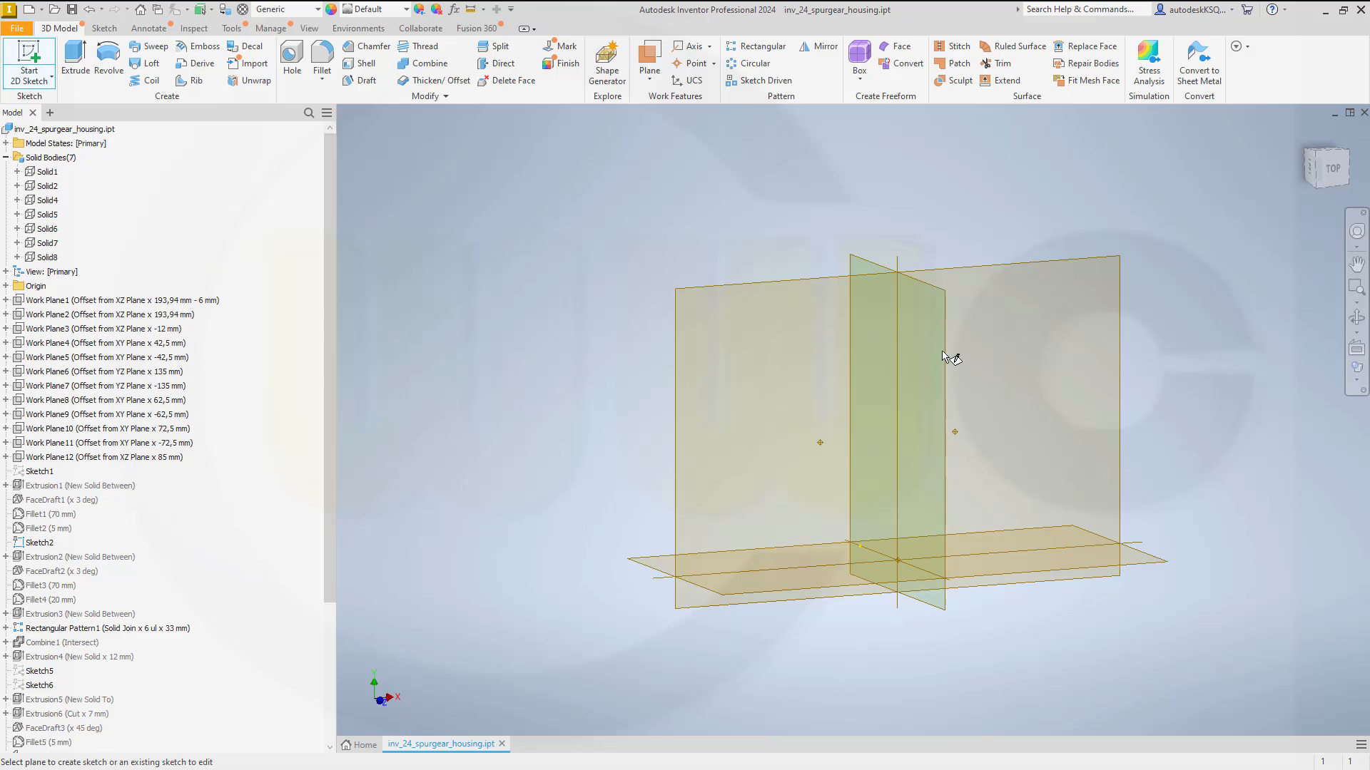
left_click(1129, 566)
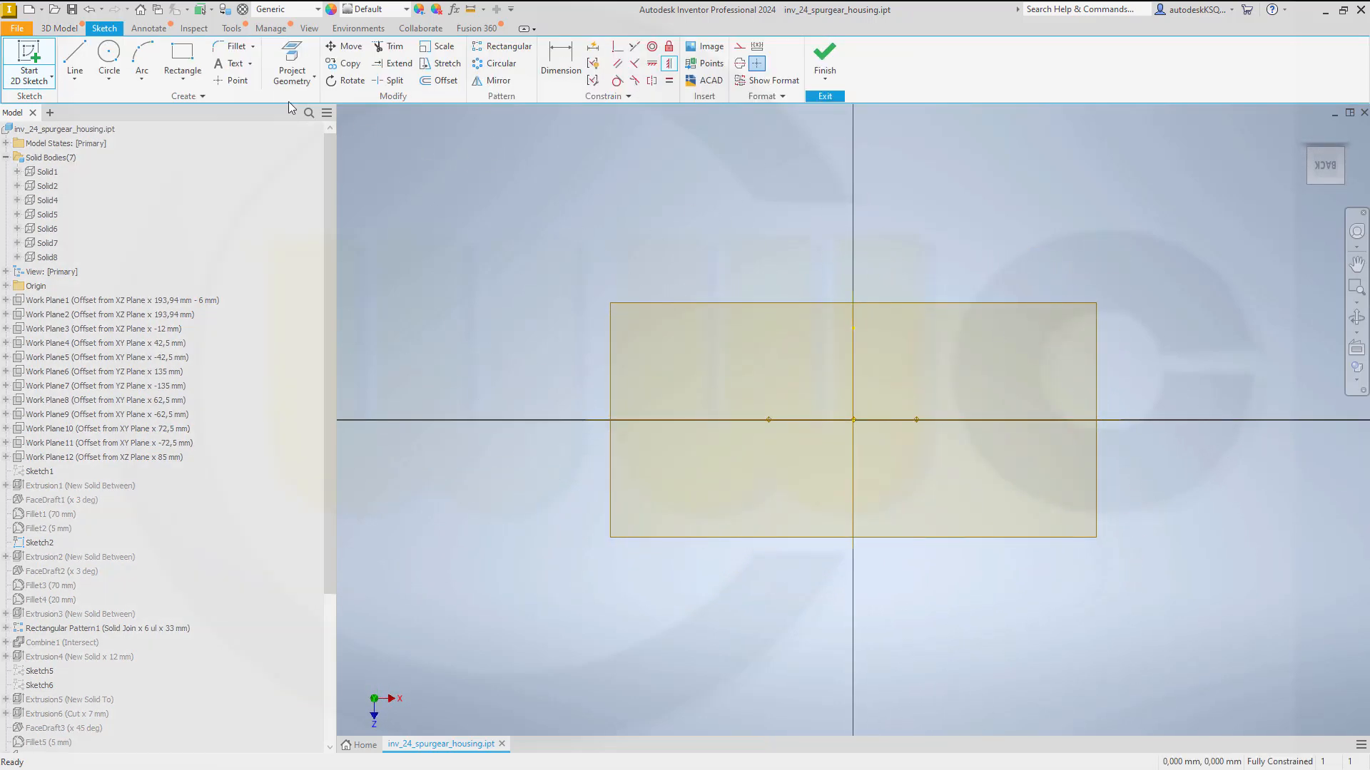
left_click(180, 57)
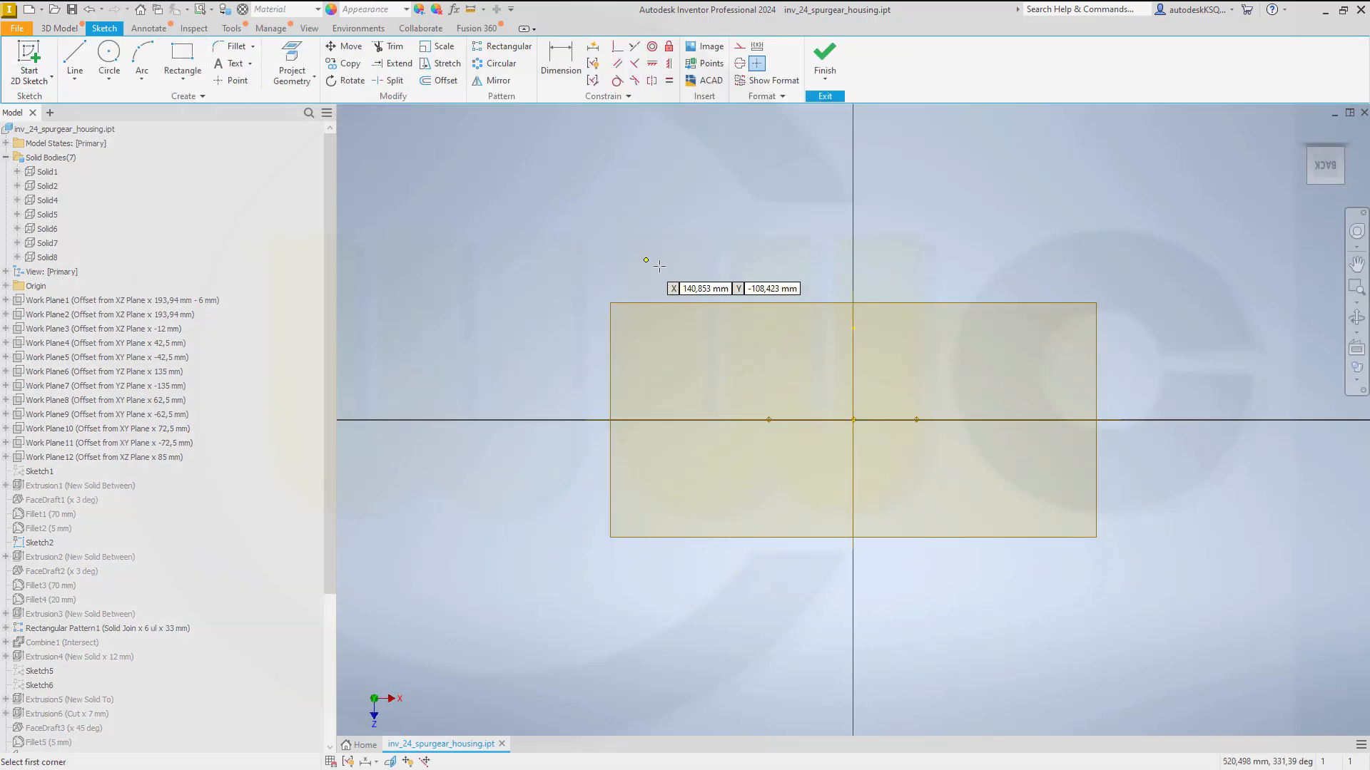
left_click(714, 338)
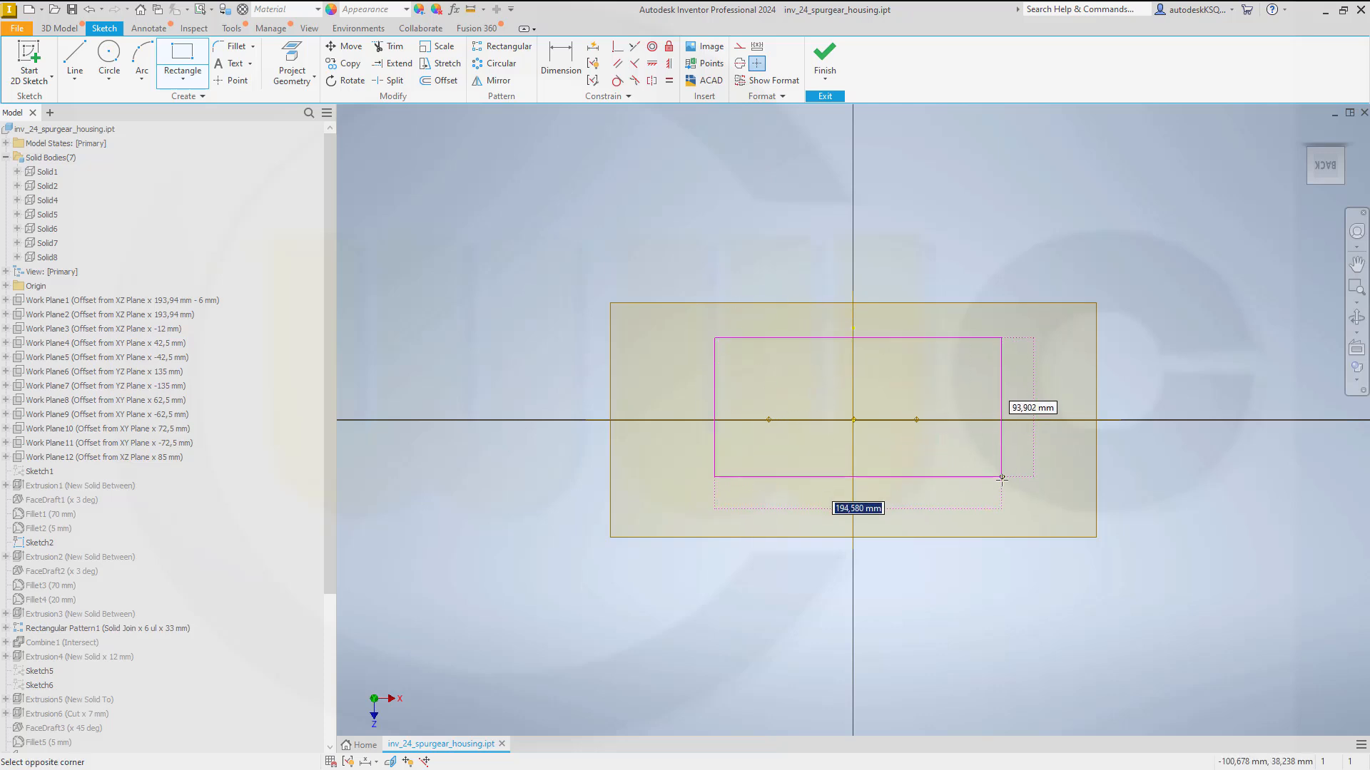
type("100")
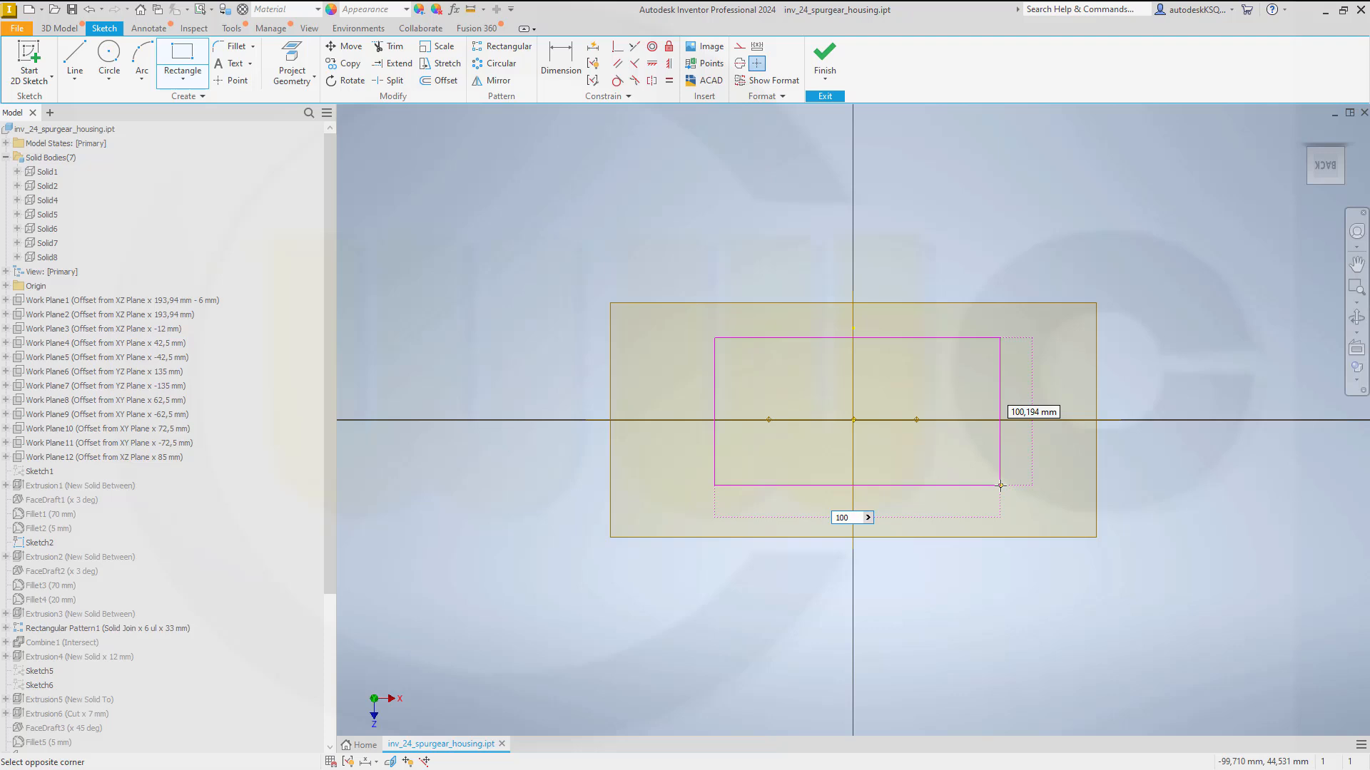
key("Tab")
type("50")
key("Return")
key("Escape")
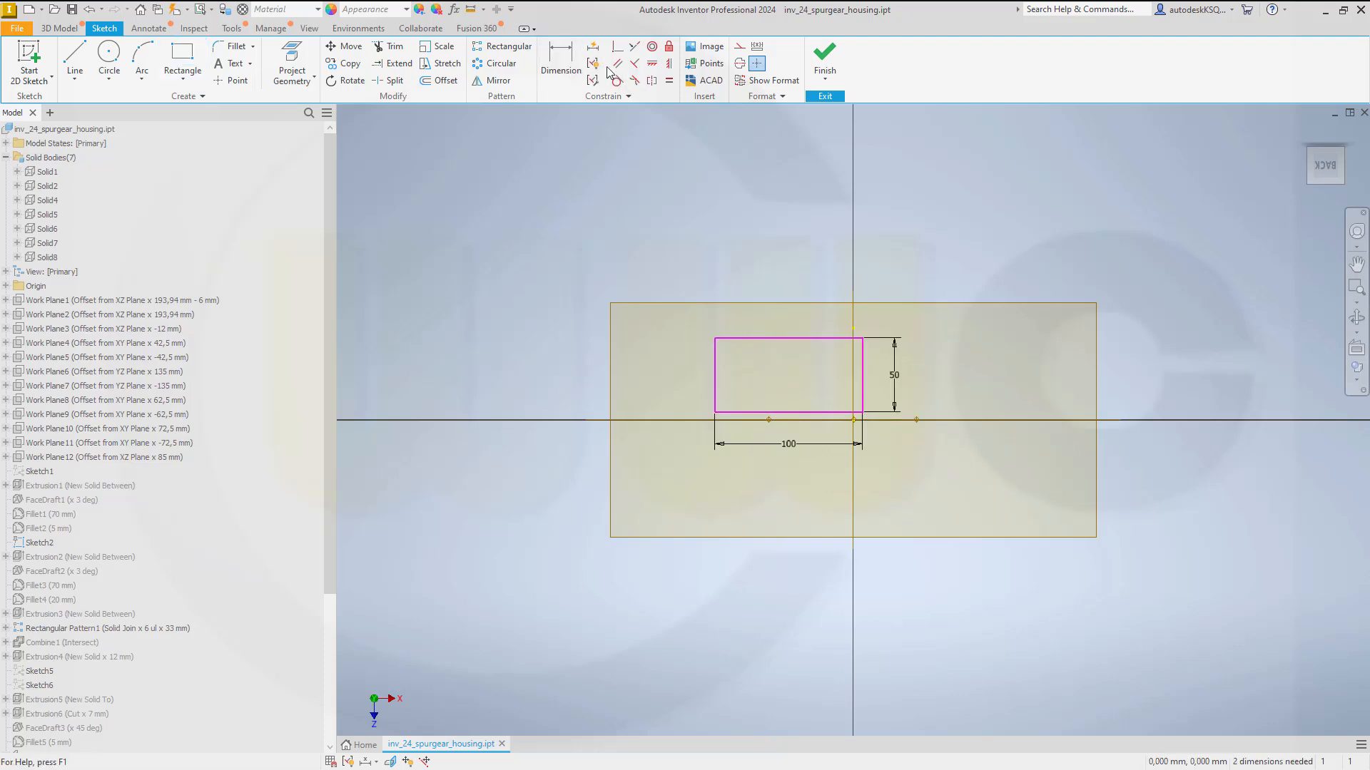
- Align the midpoints of the 100 × 50 mm rectangle's short and long sides with the origin, and finish the sketch
left_click(651, 79)
left_click(714, 375)
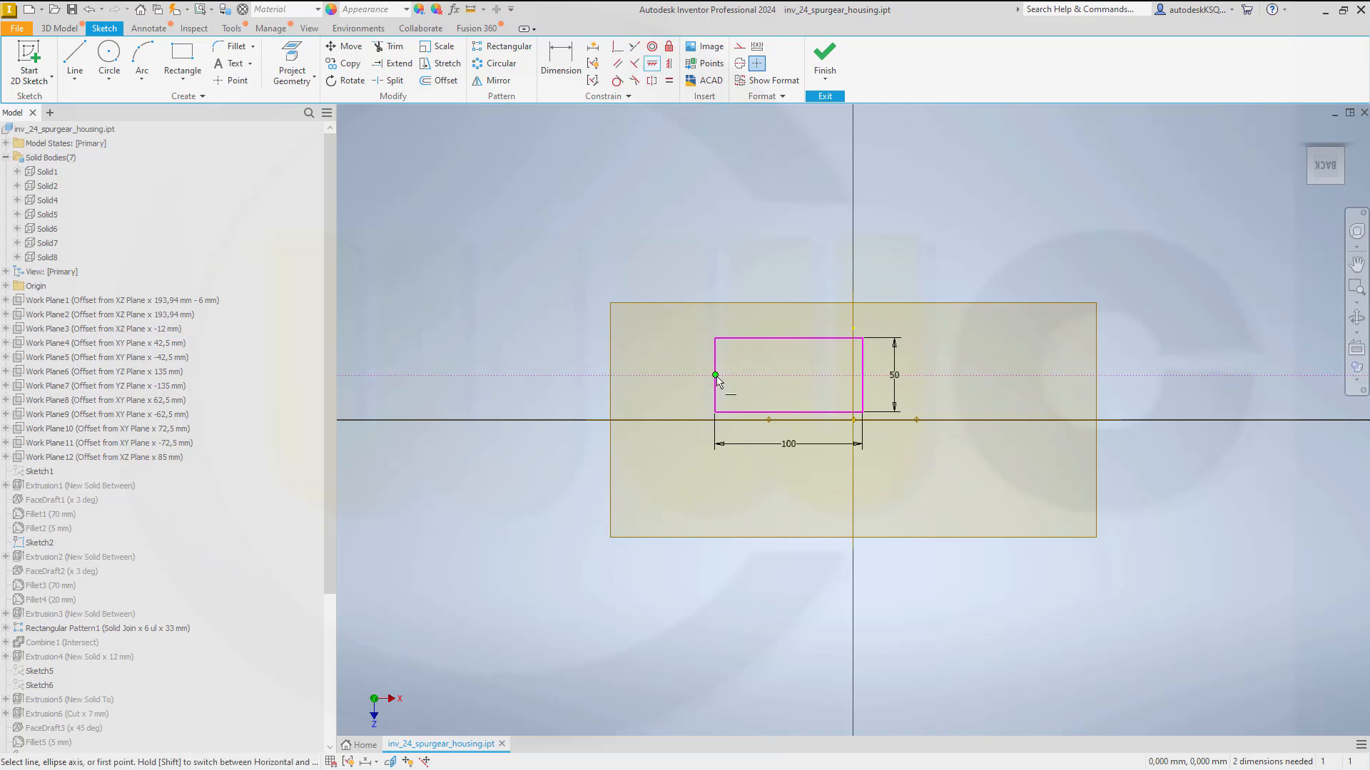
left_click(854, 422)
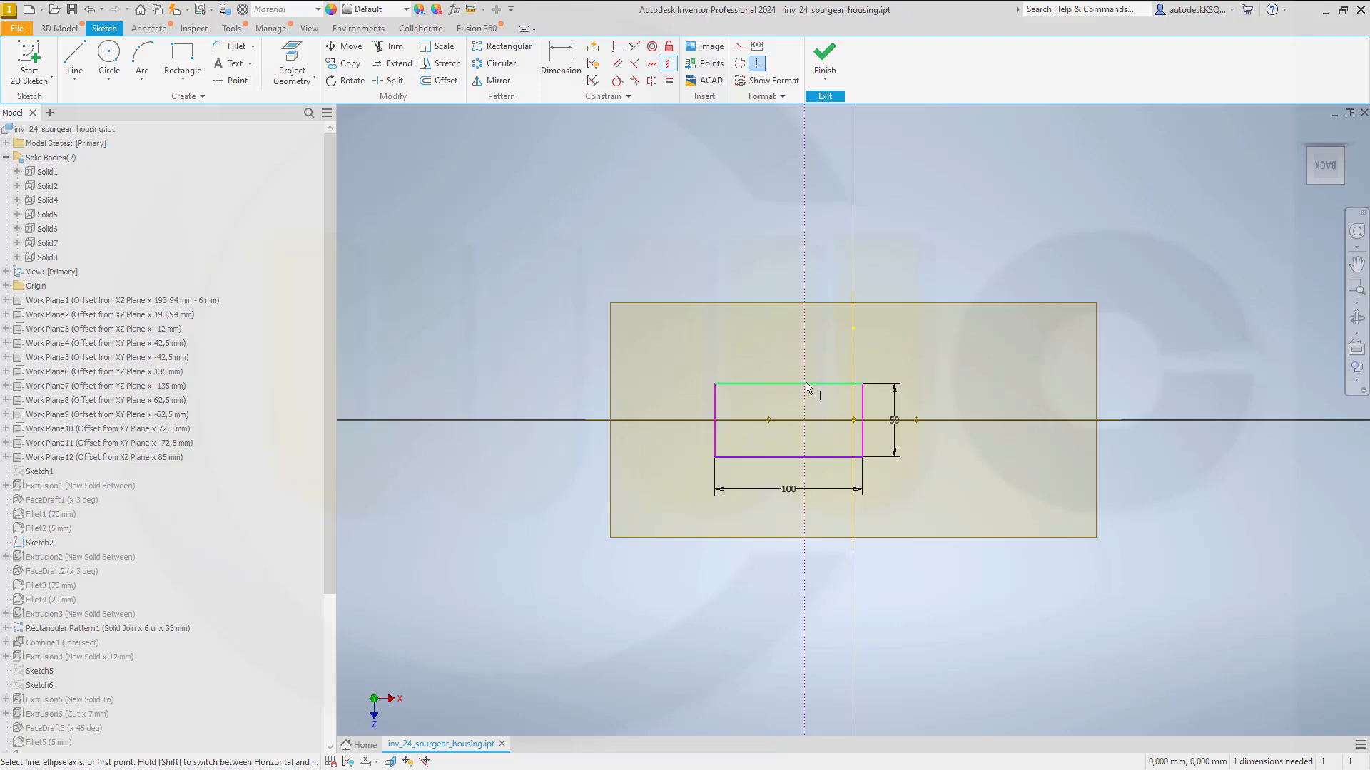
left_click(789, 385)
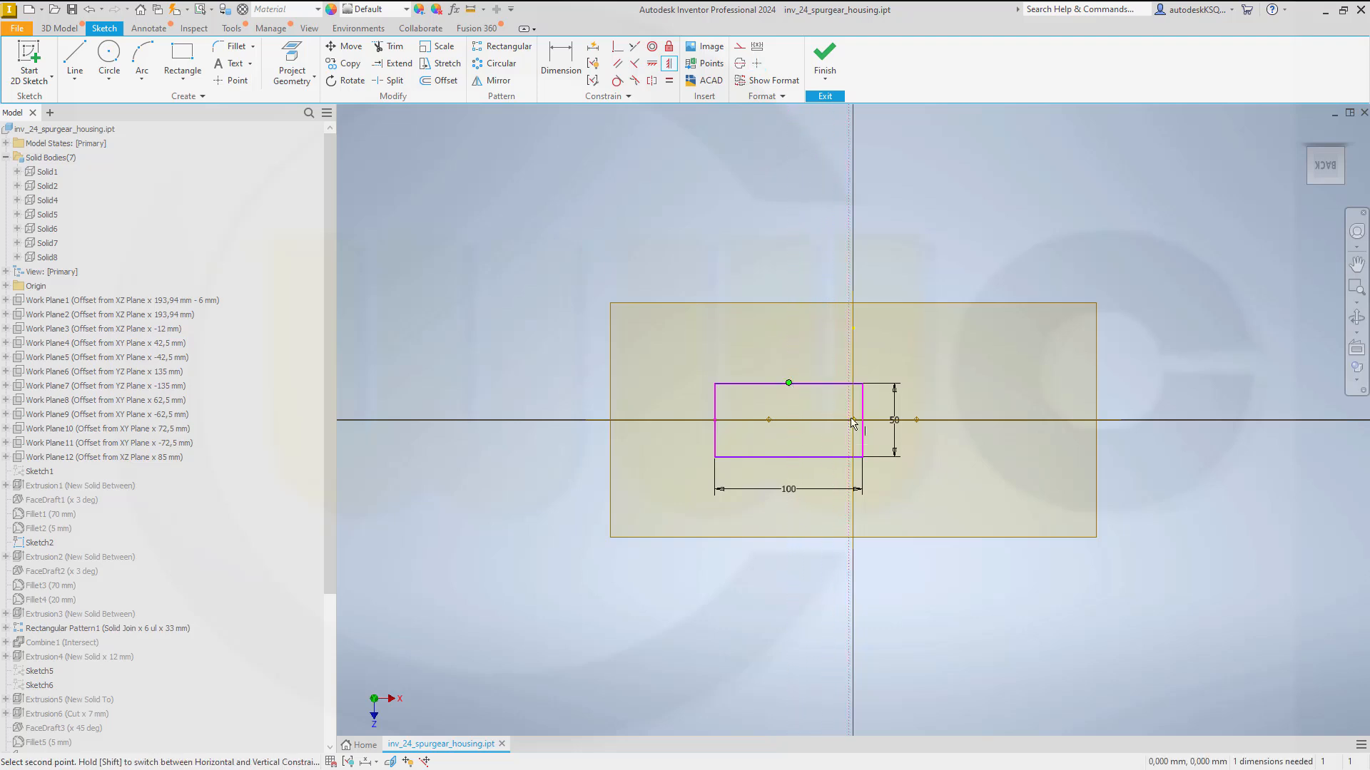
left_click(854, 422)
left_click(826, 59)
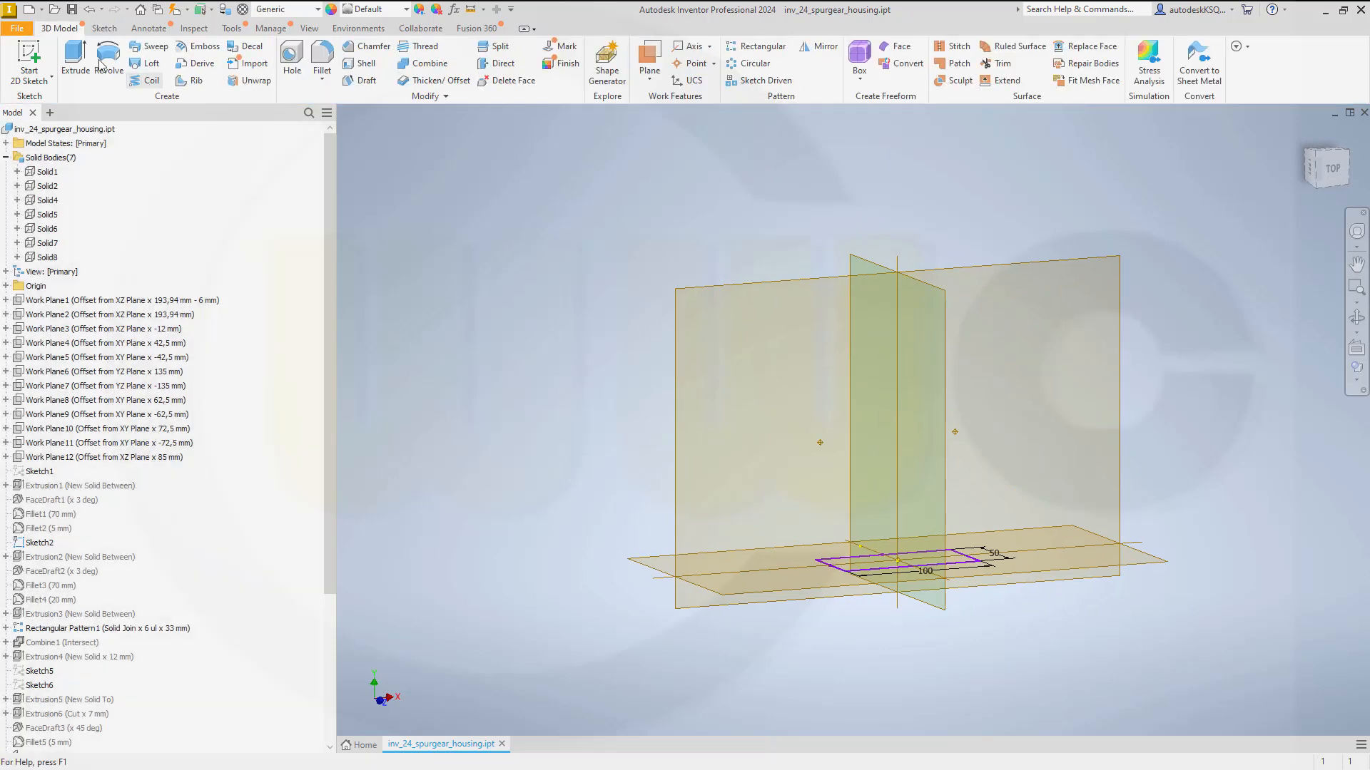
- Extrude the centred rectangle up to Work Plane2 as a new solid
left_click(75, 57)
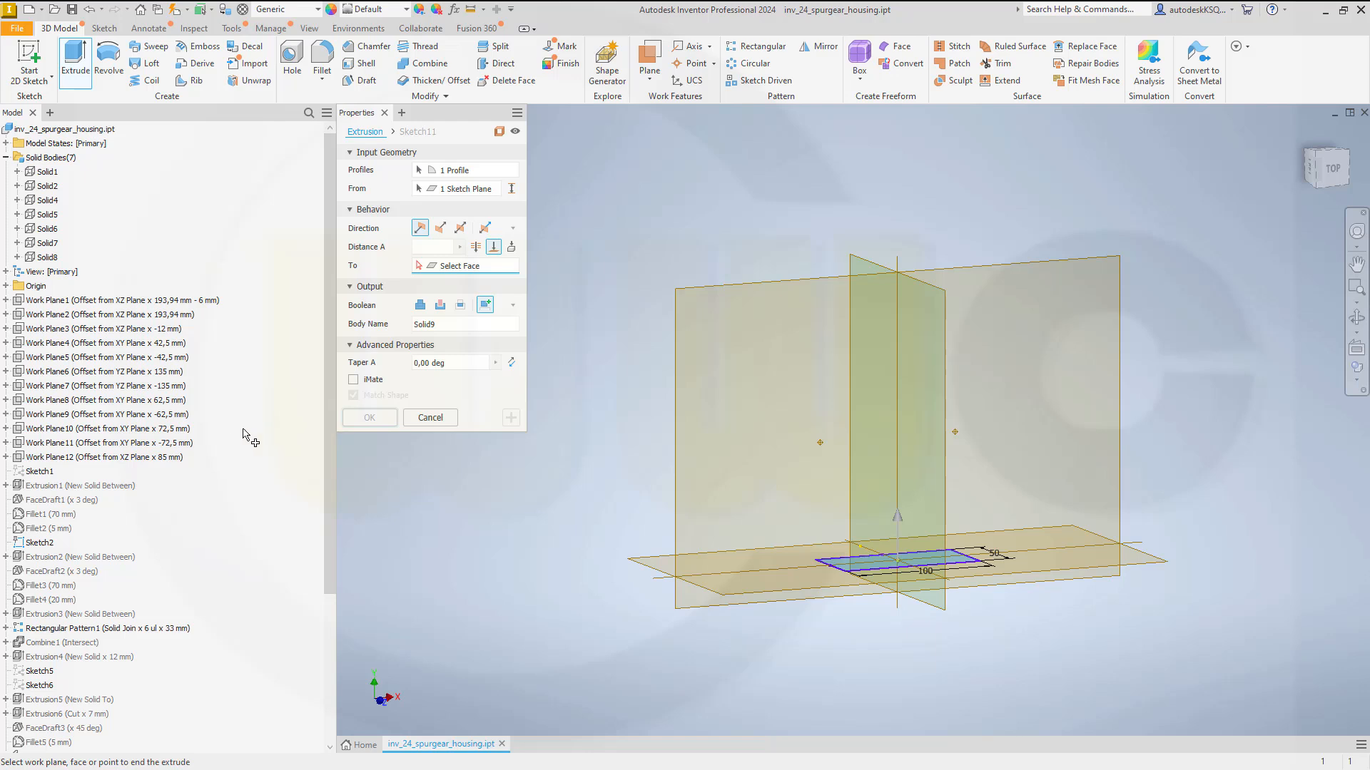
left_click(183, 319)
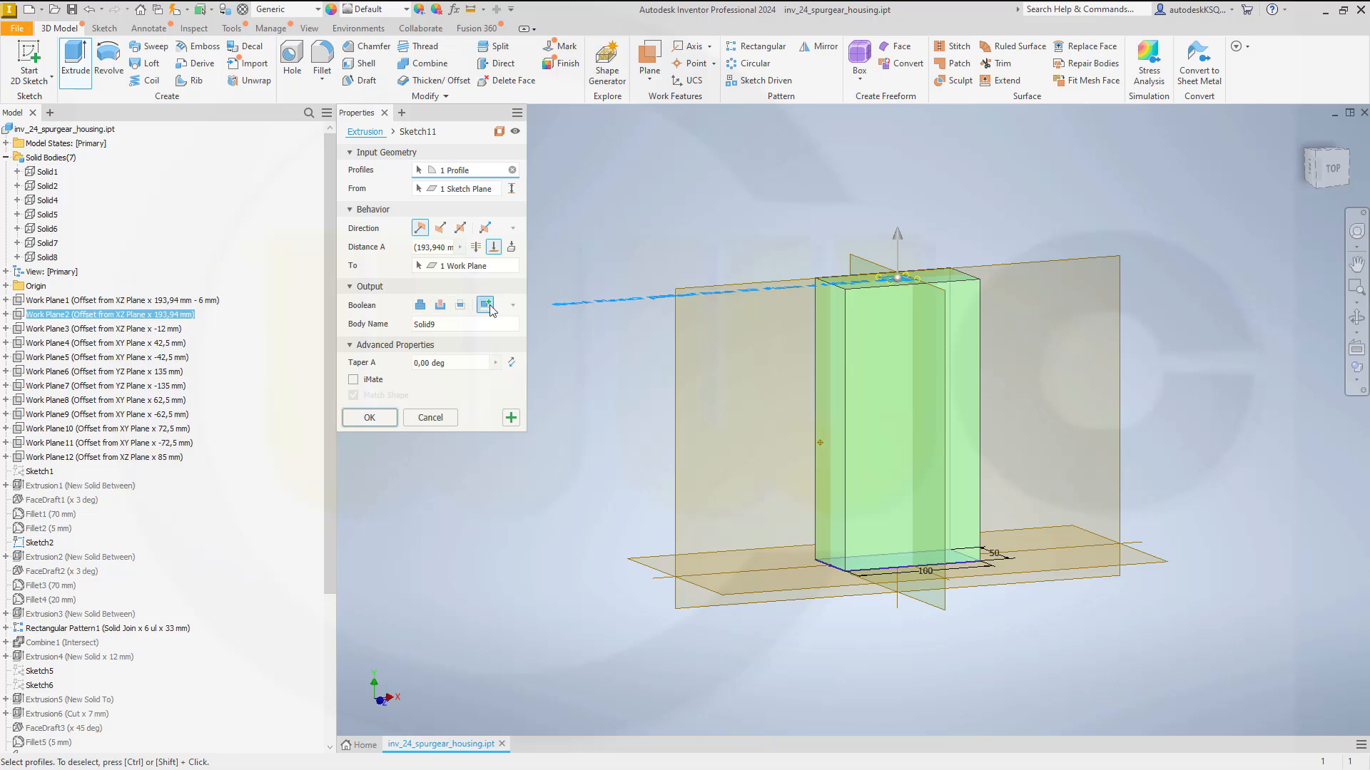
left_click(369, 418)
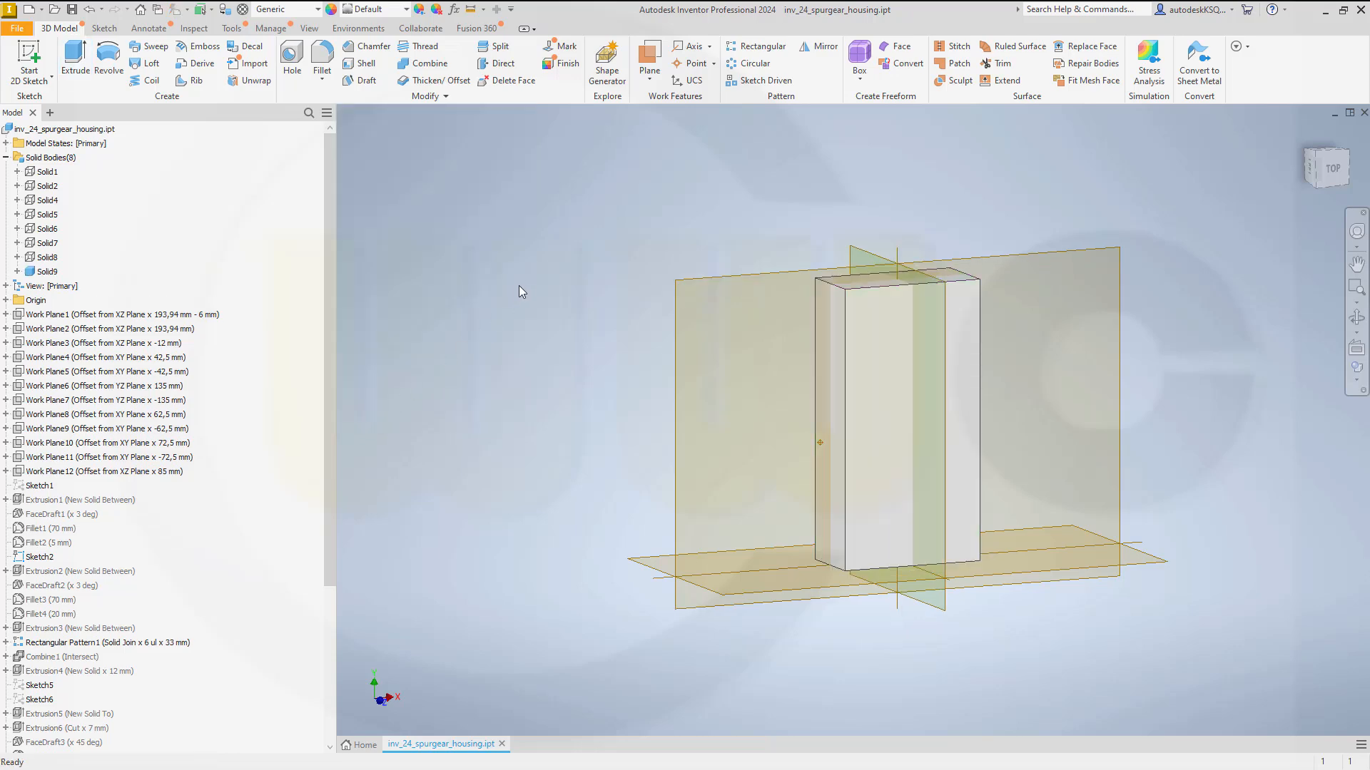
- Hide the new block Solid9
mouse_move(539, 292)
middle_mouse_down("shift")
mouse_move(684, 296)
mouse_move(620, 293)
middle_mouse_up("shift")
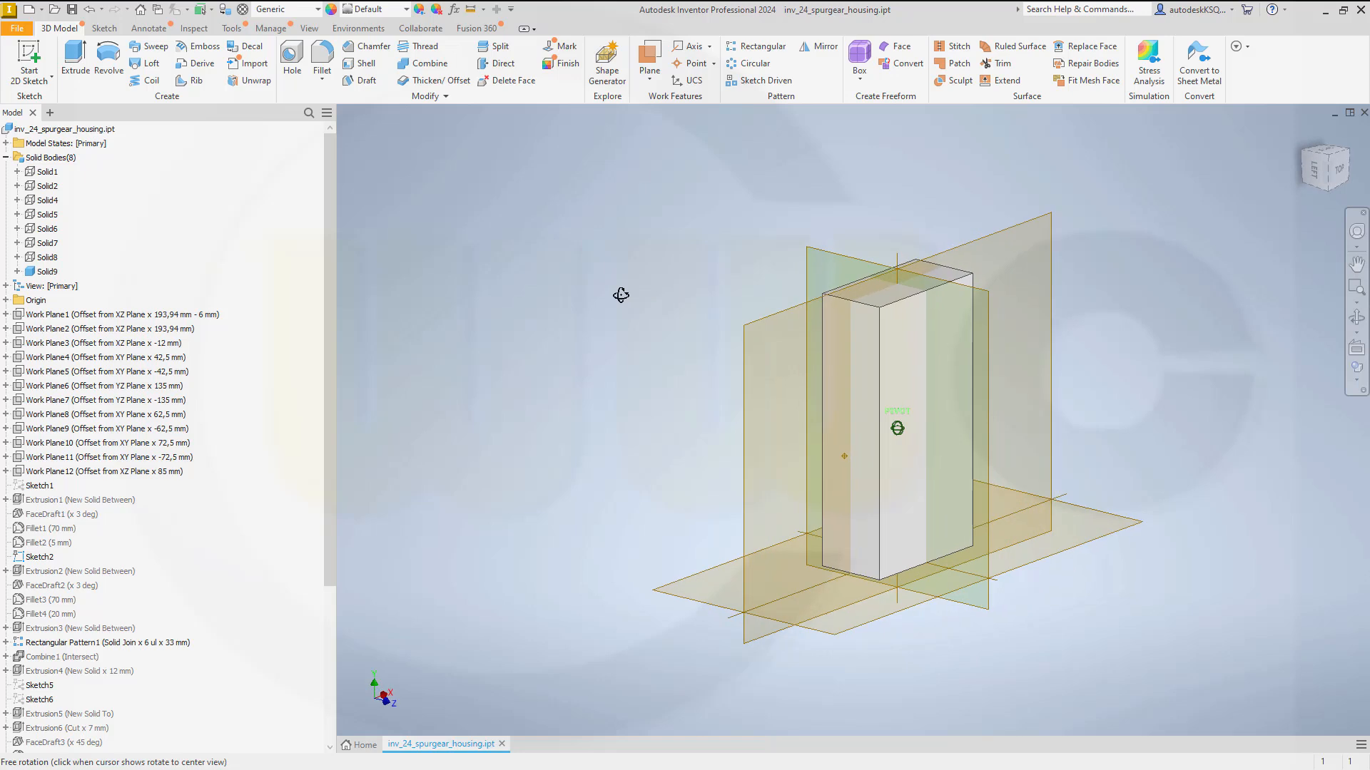
right_click(57, 274)
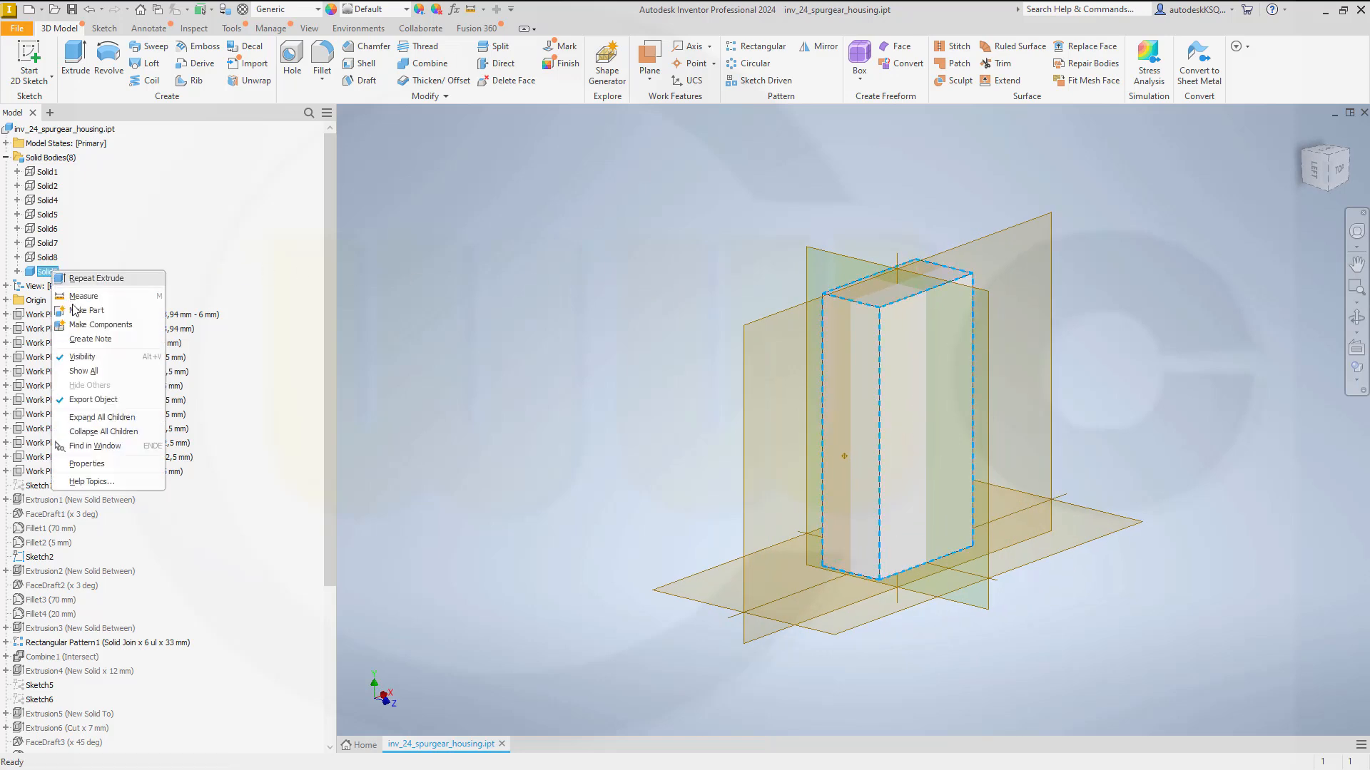
left_click(82, 357)
- Start a sketch on the YZ plane and draw a closed L-shaped profile about 118 mm wide and 104 mm high
key("s")
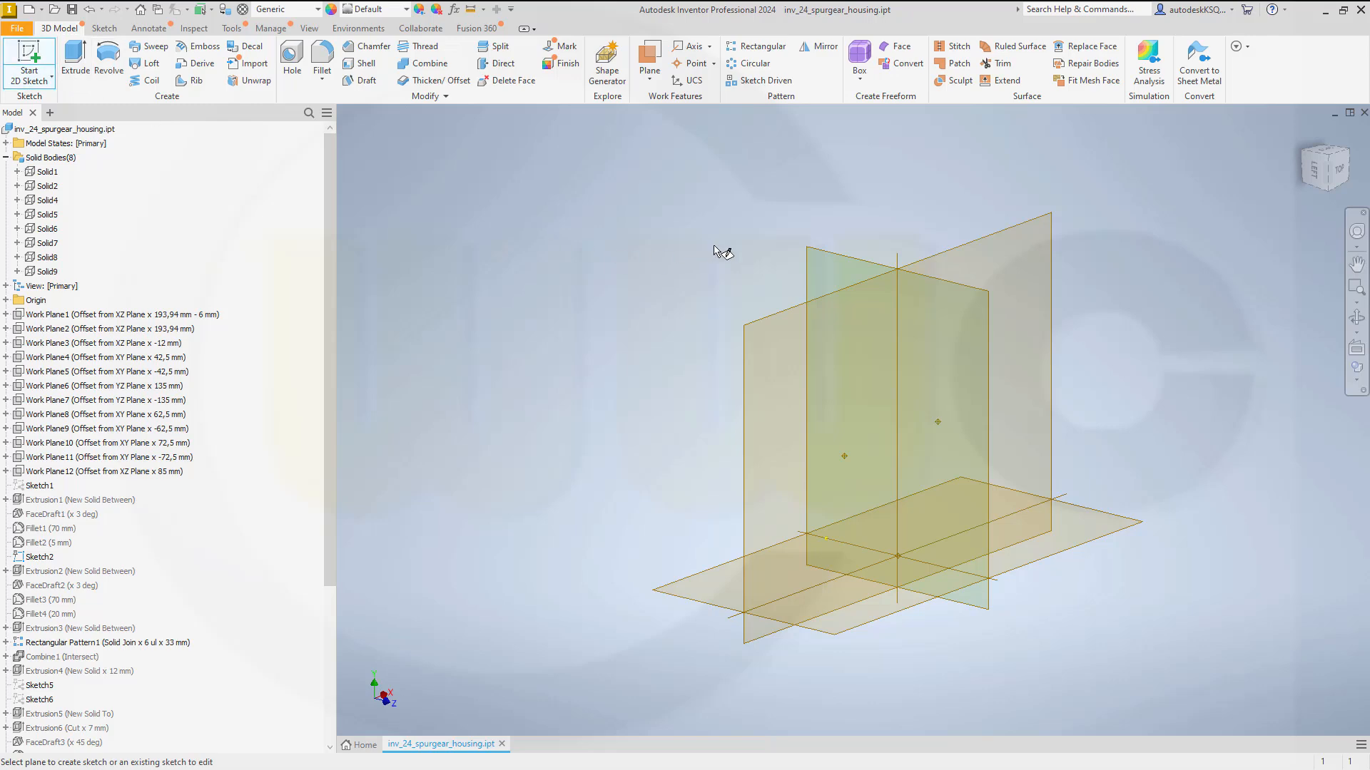
left_click(846, 258)
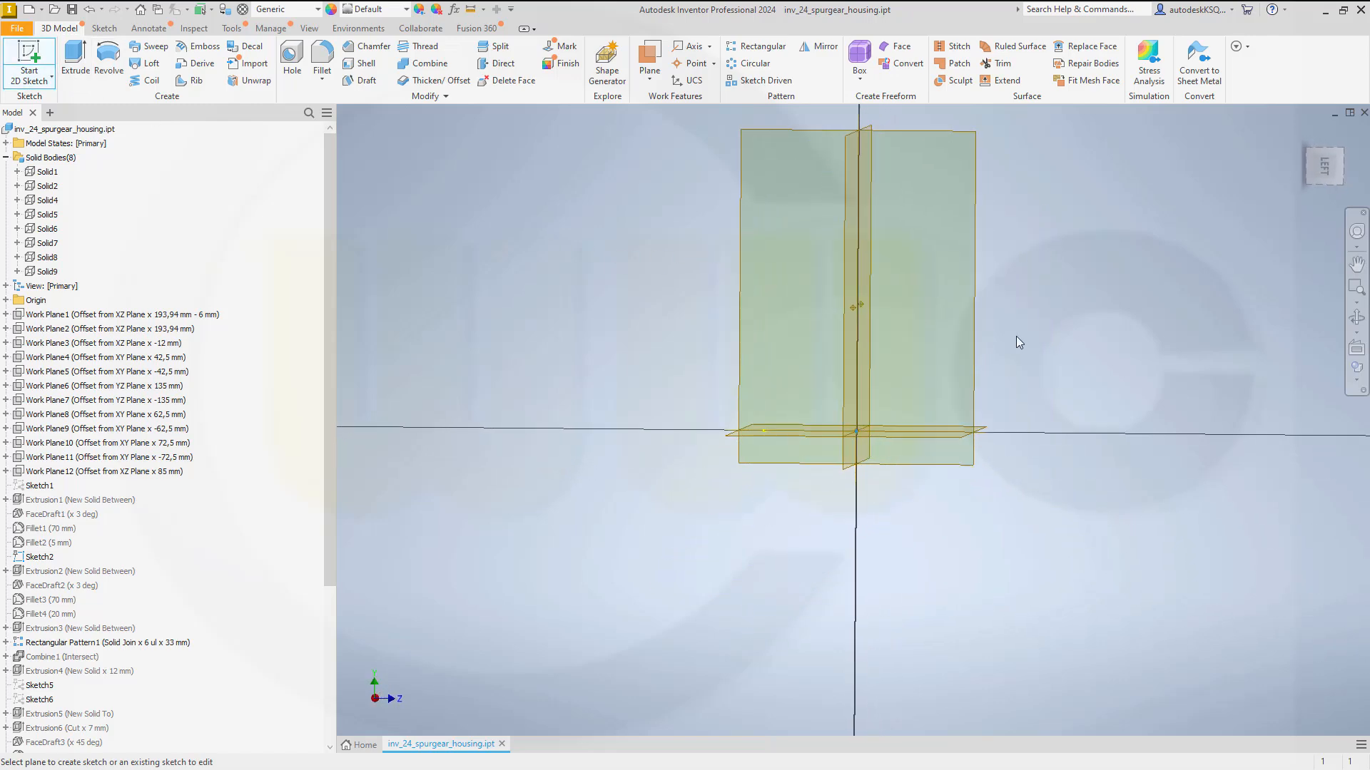
left_click(75, 57)
left_click(1009, 398)
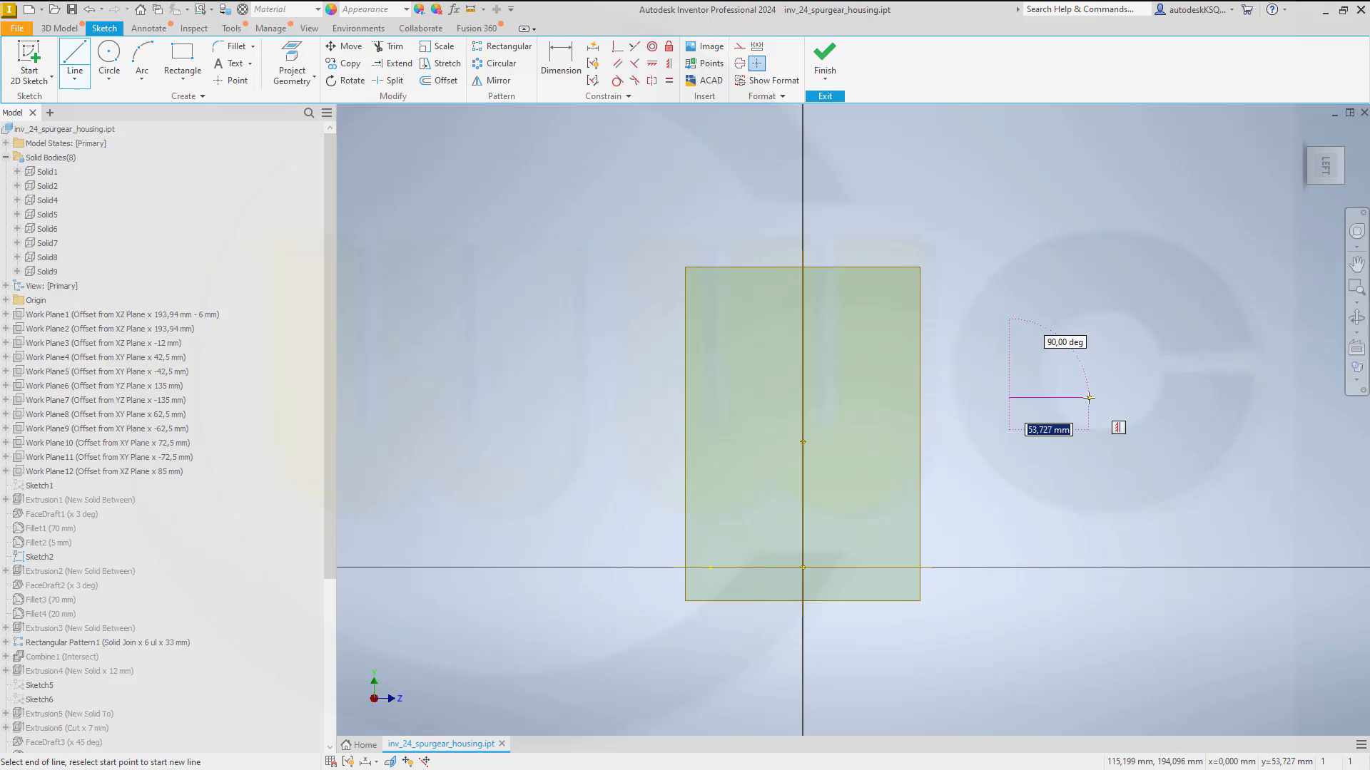
left_click(1089, 397)
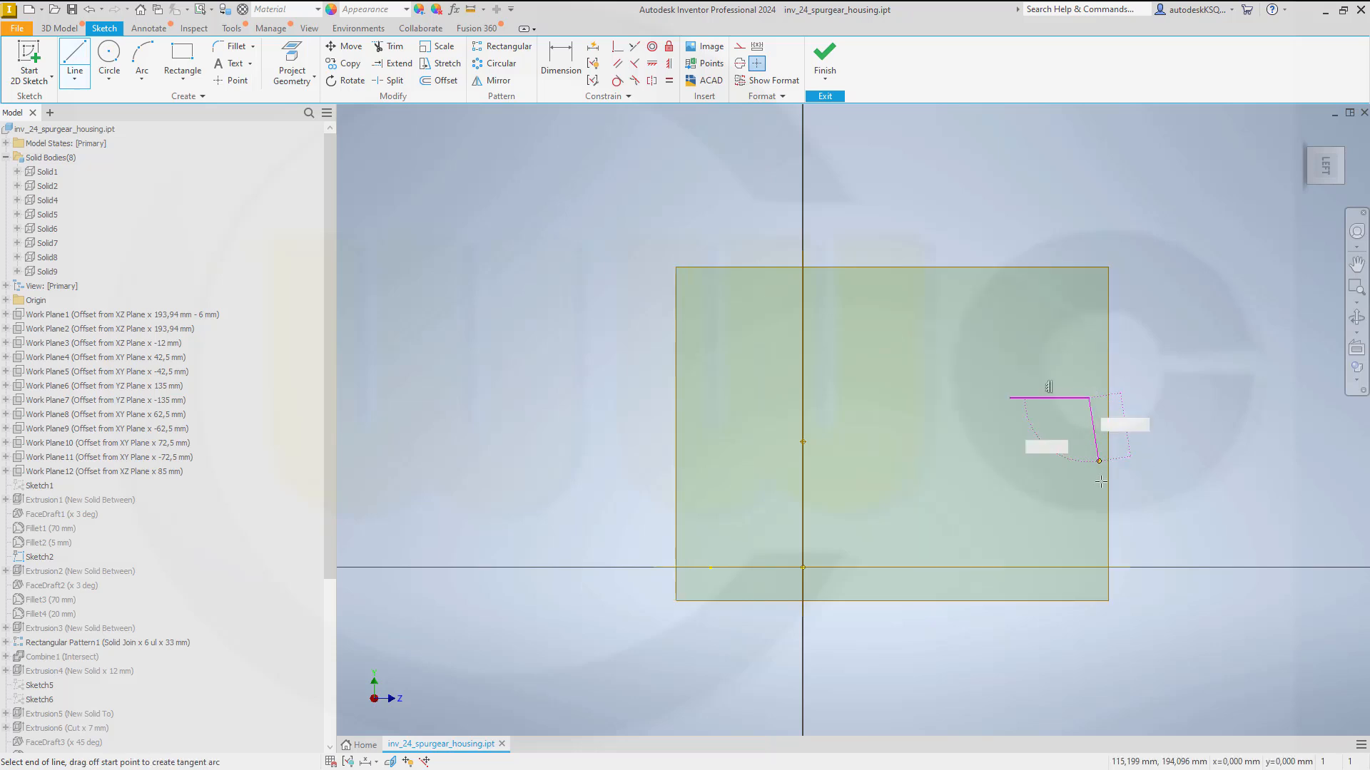
left_click(1087, 549)
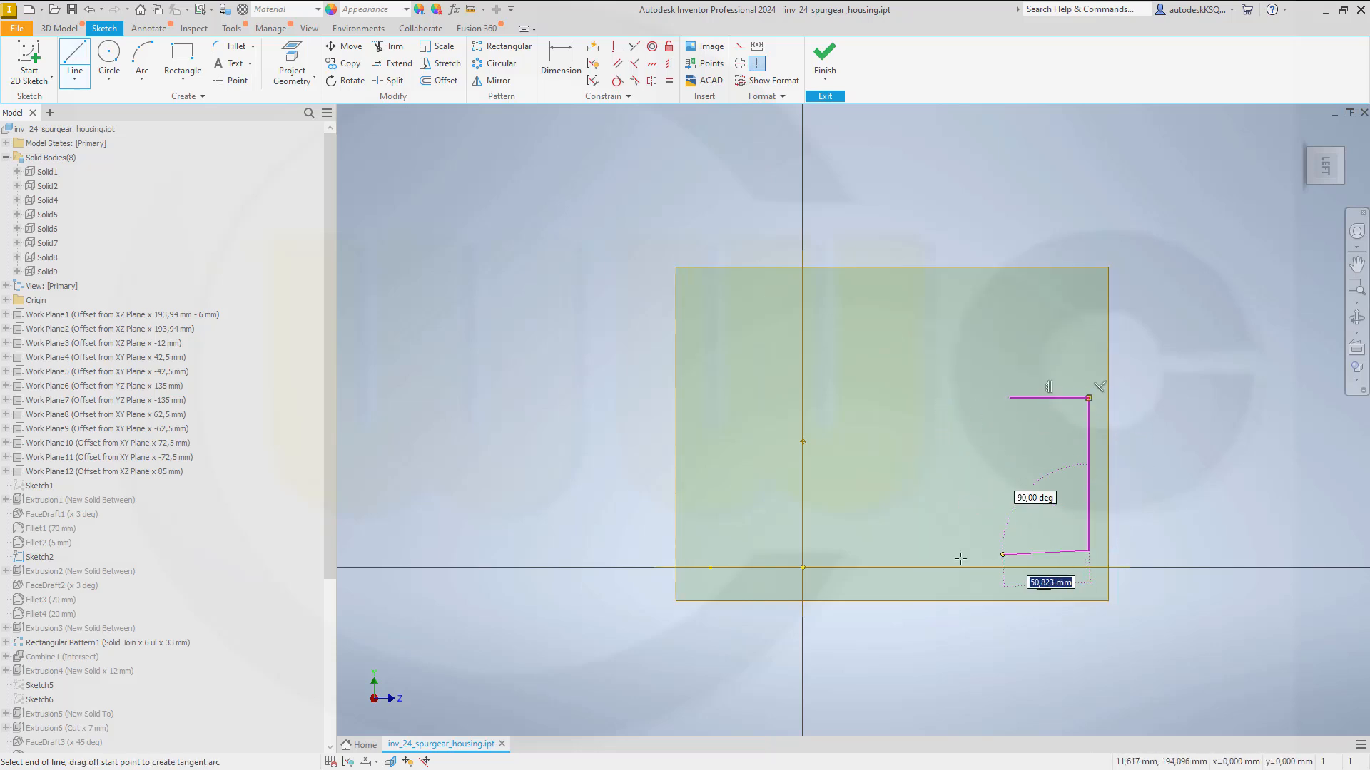
left_click(914, 550)
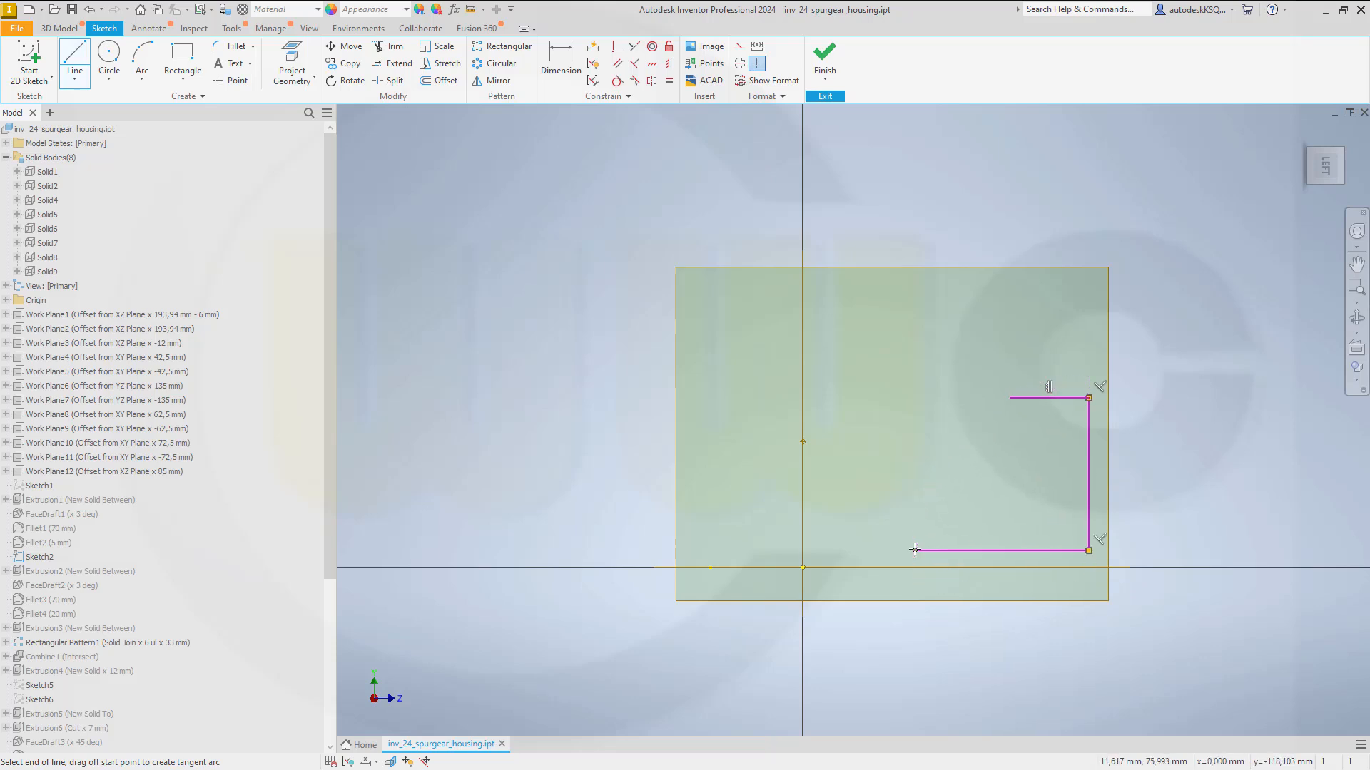
left_click(915, 504)
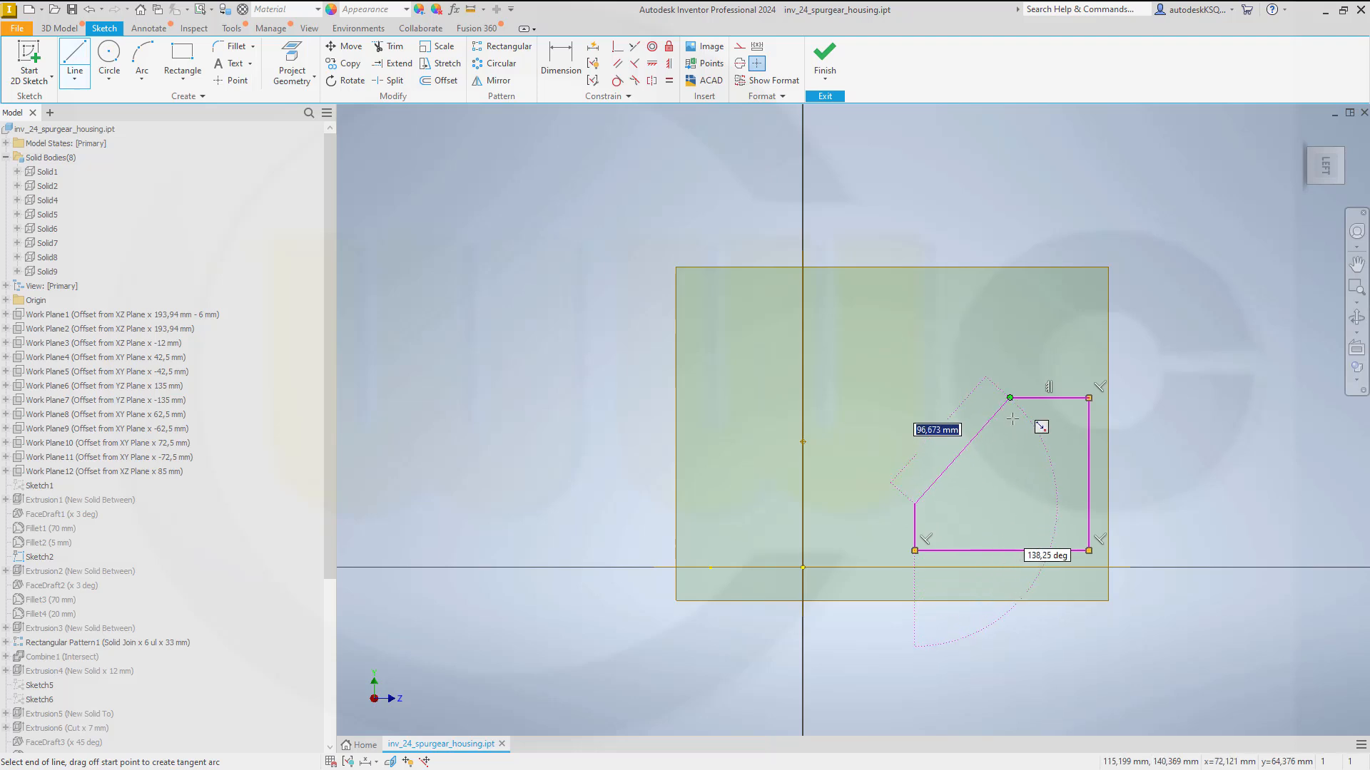
left_click(1009, 505)
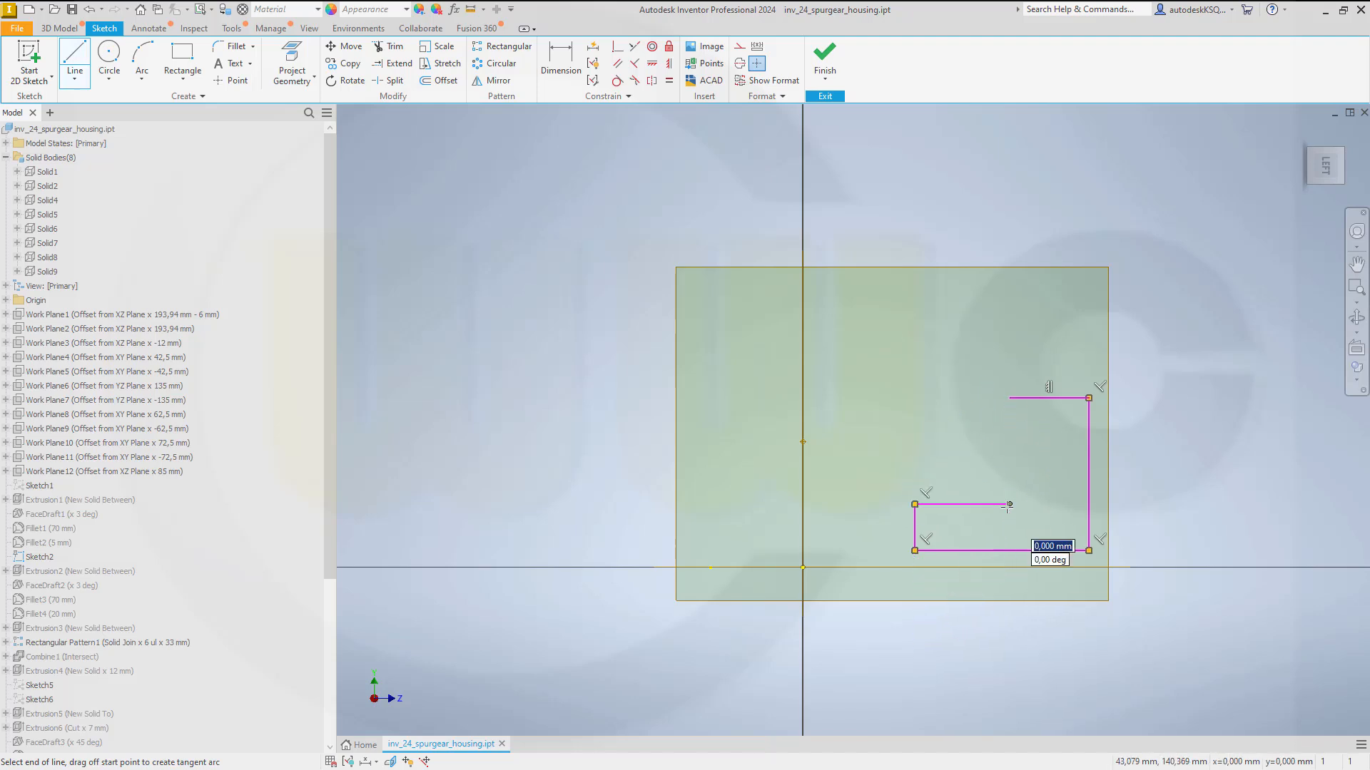
right_click(1009, 508)
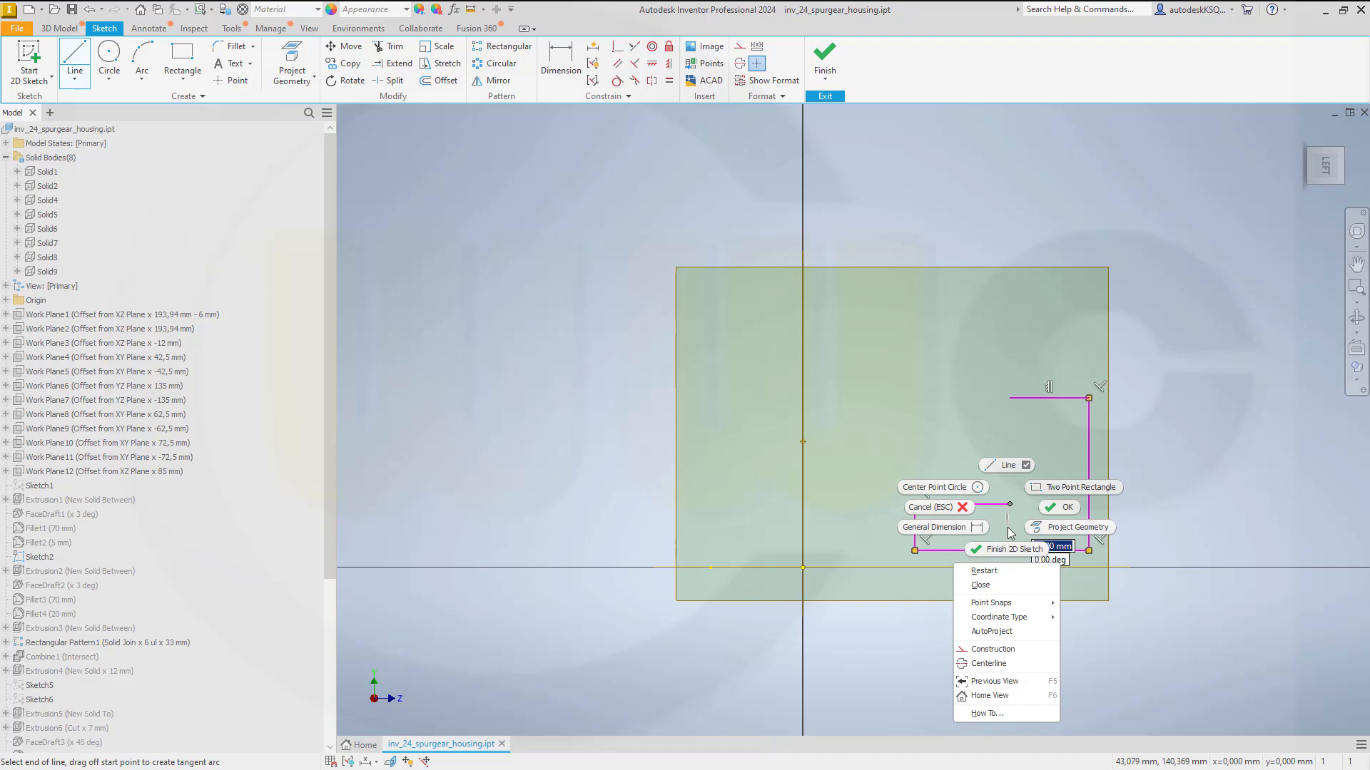
left_click(982, 585)
key("Escape")
- Dimension the overall height of the L-shaped profile as 70 mm
left_click(560, 66)
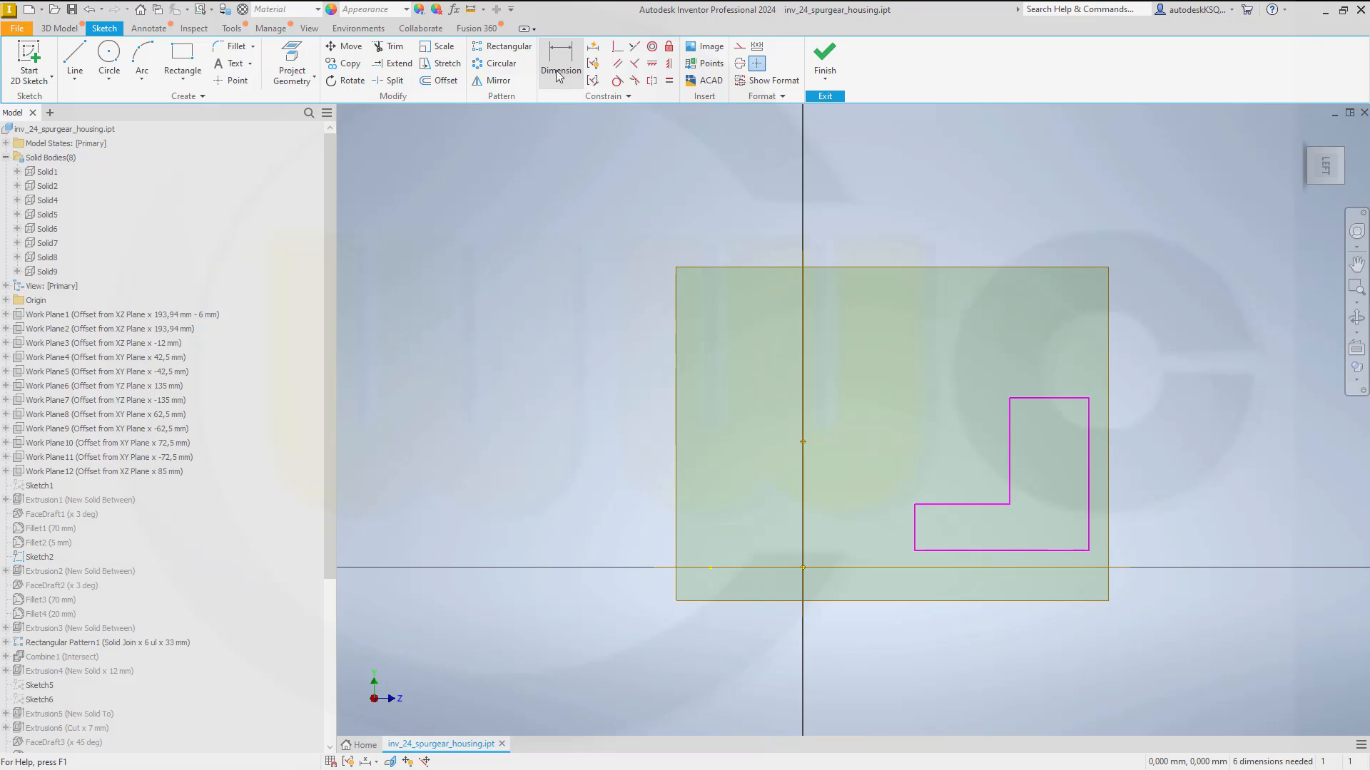
left_click(1030, 550)
left_click(1059, 396)
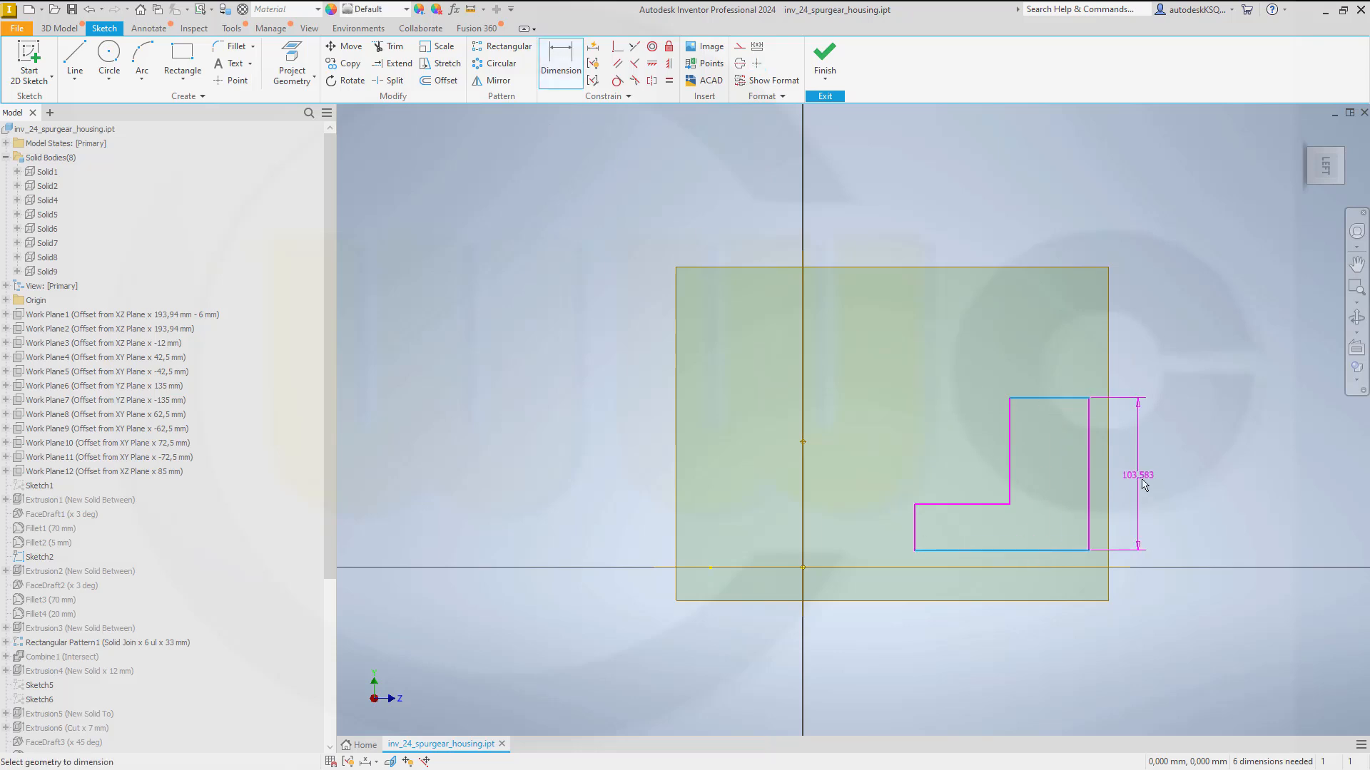
left_click(1145, 475)
type("70")
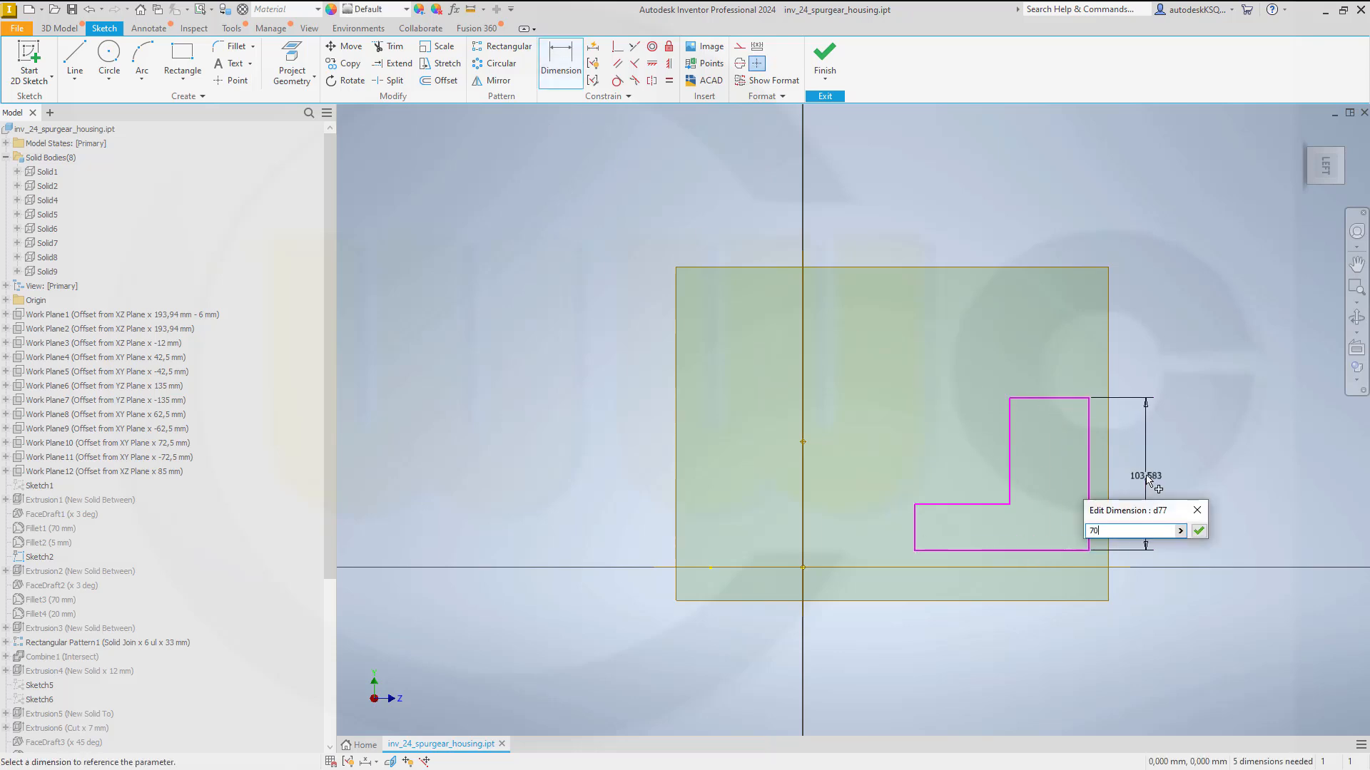
key("Return")
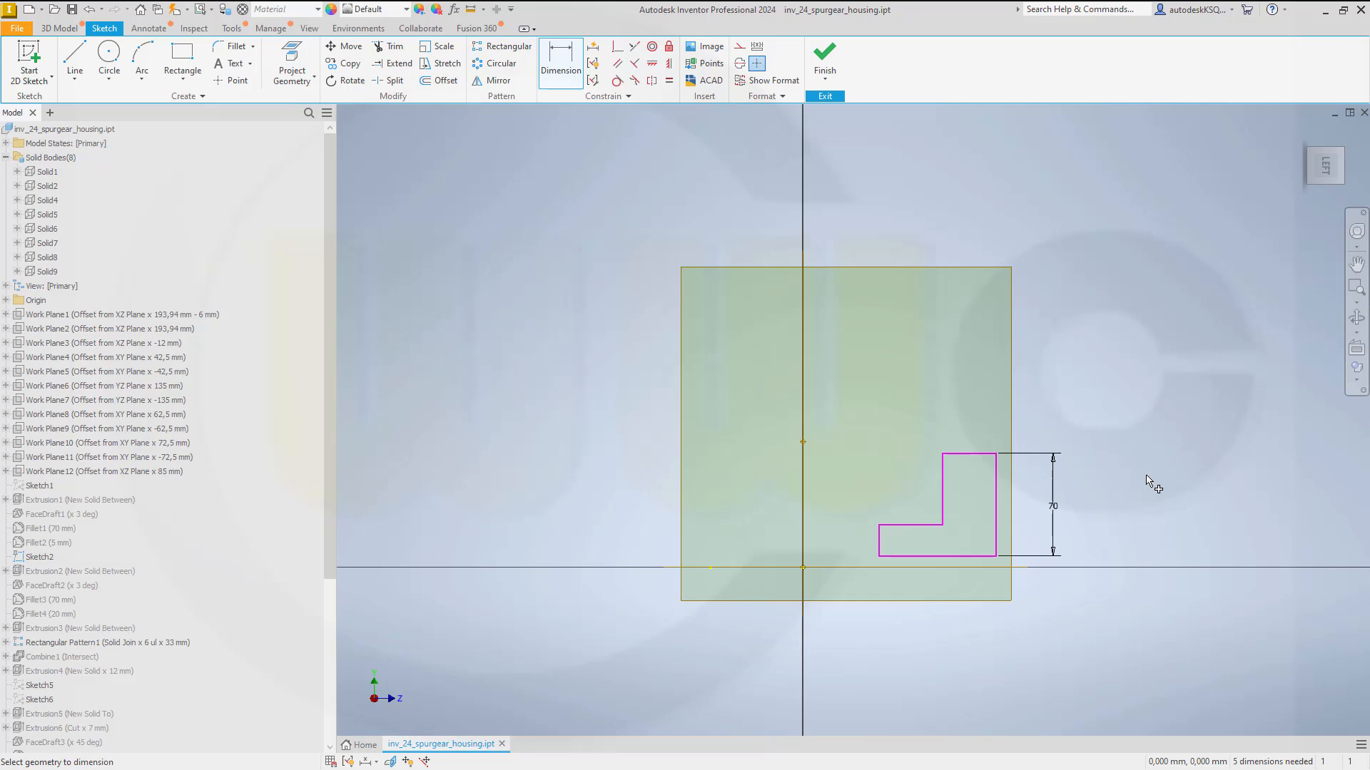
- Dimension the height of the profile's low foot as 15 mm
left_click(893, 526)
left_click(903, 556)
left_click(839, 547)
type("15")
key("Return")
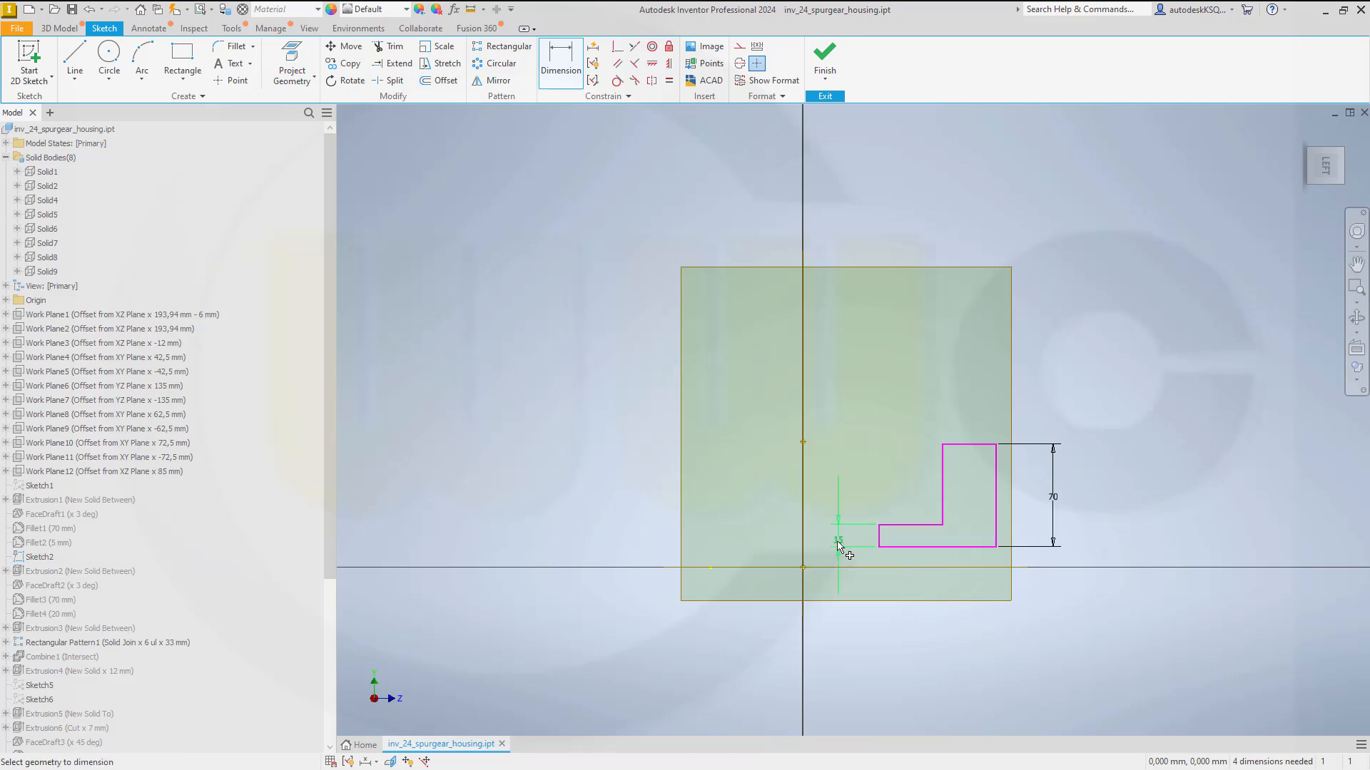
- Dimension the width of the profile's upright section as 30 mm
left_click(942, 468)
left_click(996, 489)
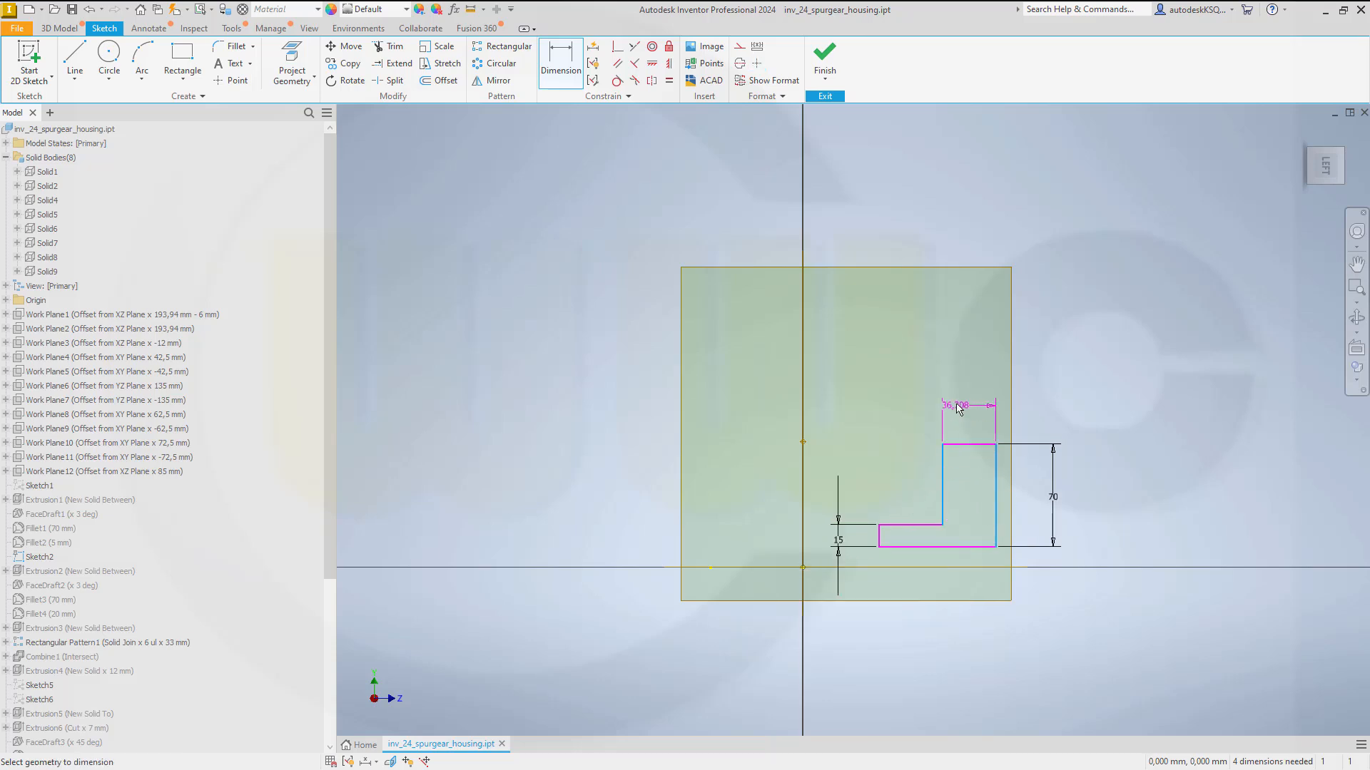
left_click(964, 403)
type("30")
key("Return")
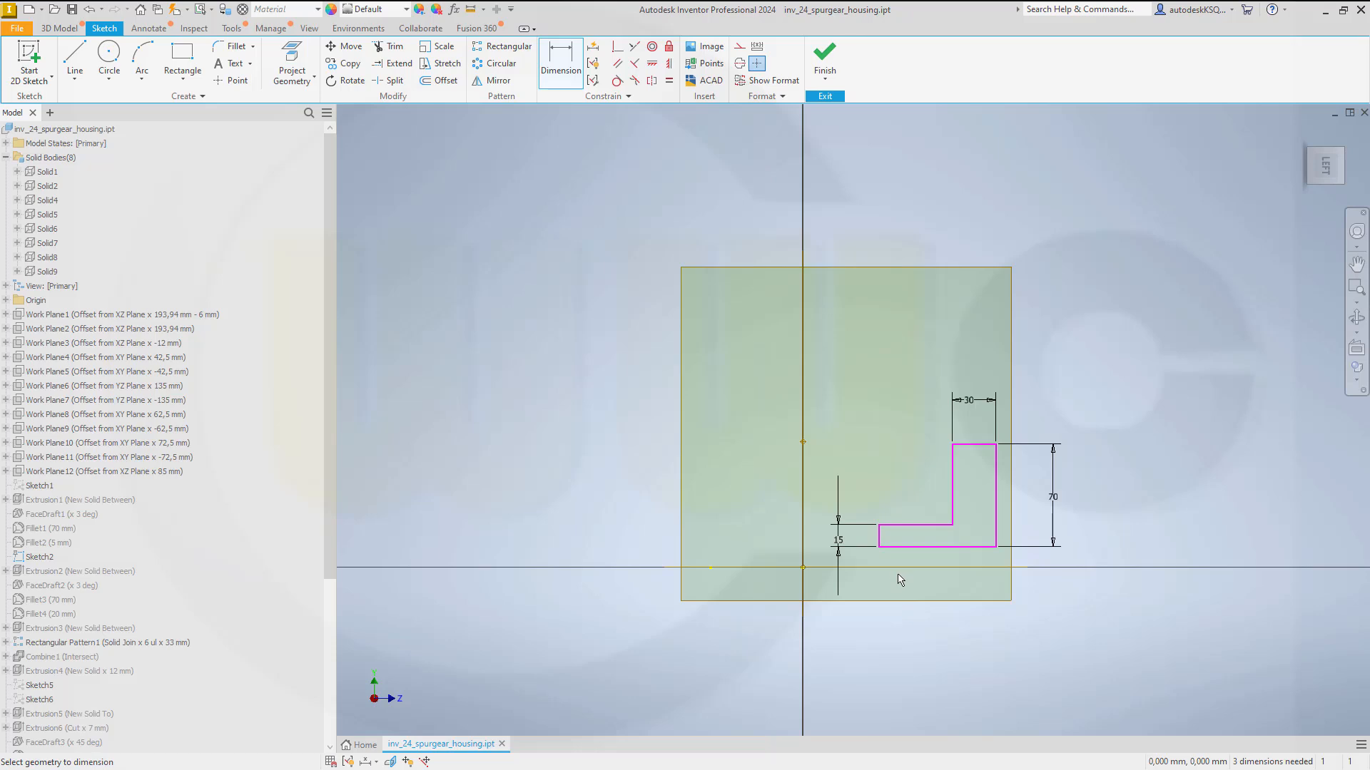
- Dimension the overall width of the profile's base as 40 mm
scroll(897, 574, "down", 5)
left_click(830, 454)
scroll(832, 459, "up", 5)
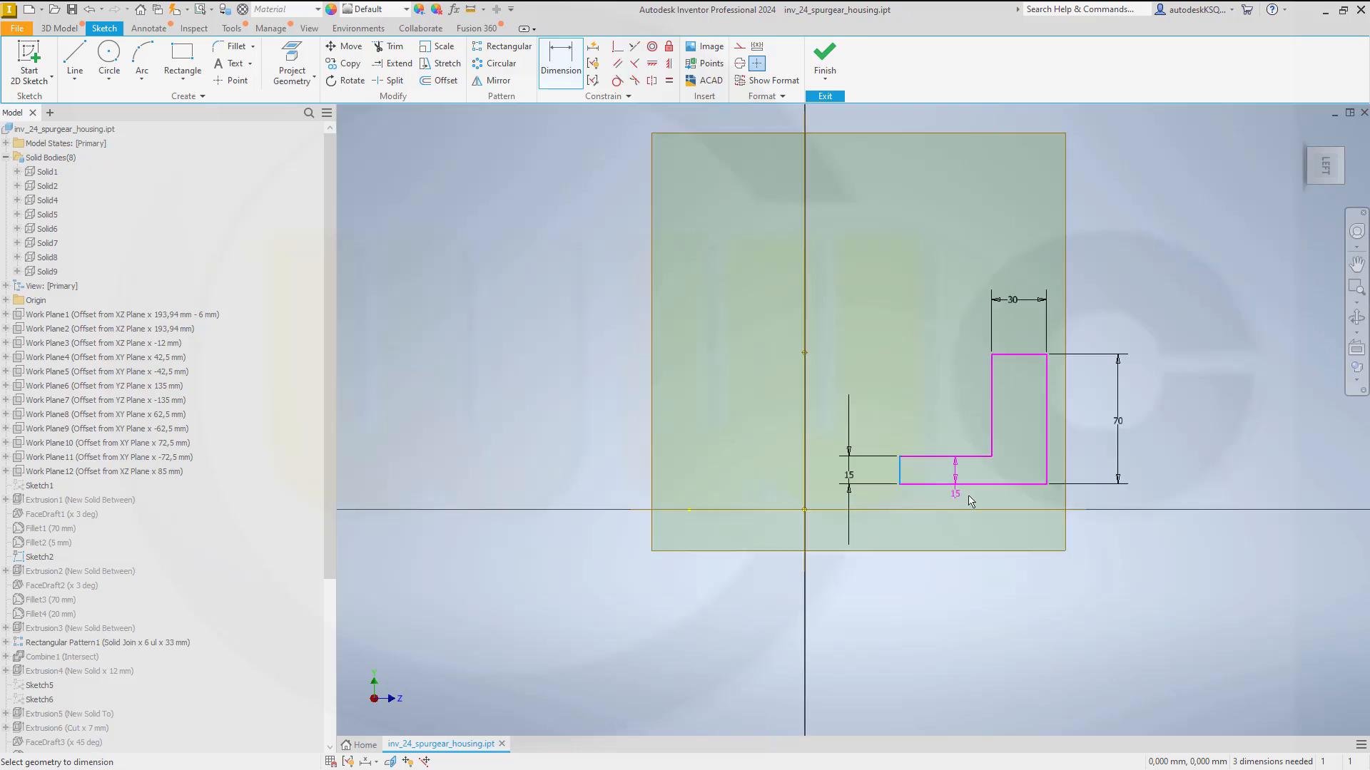
left_click(1052, 466)
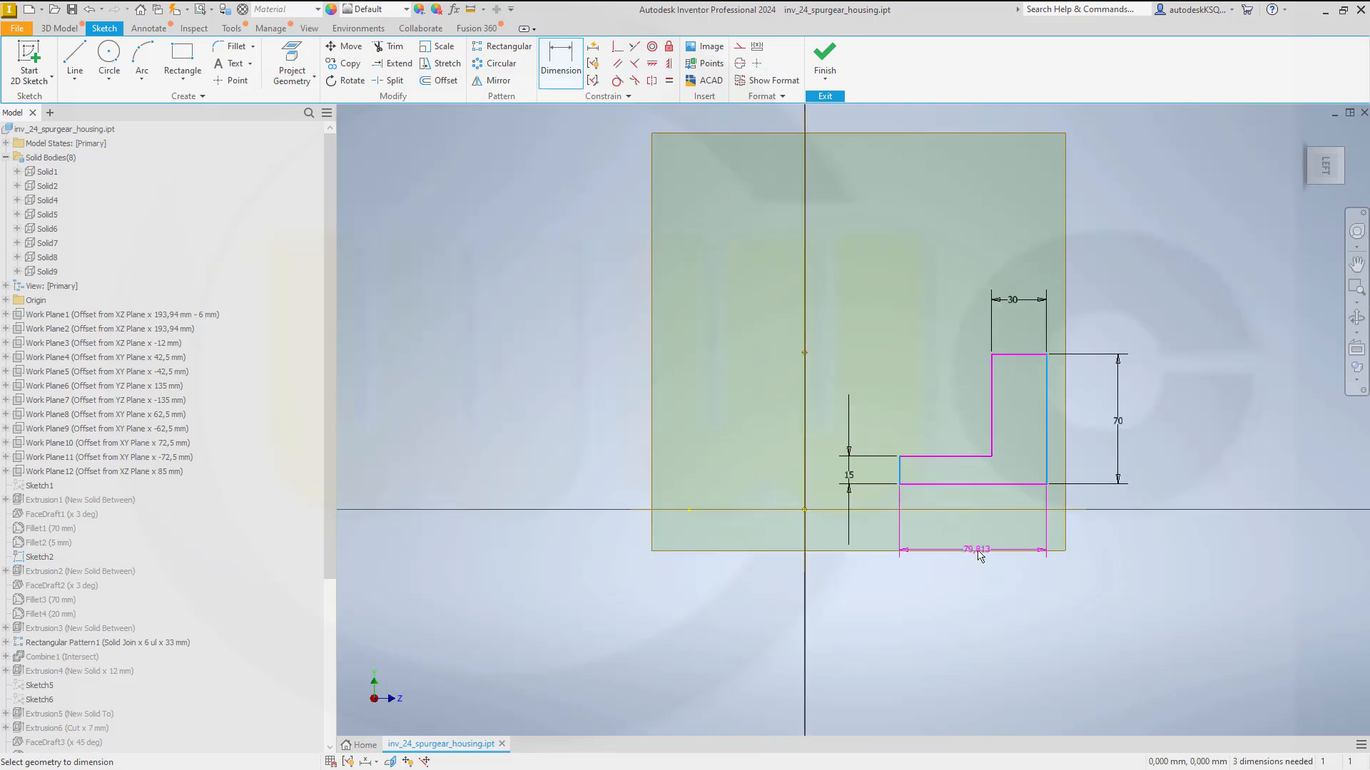
left_click(978, 560)
type("40")
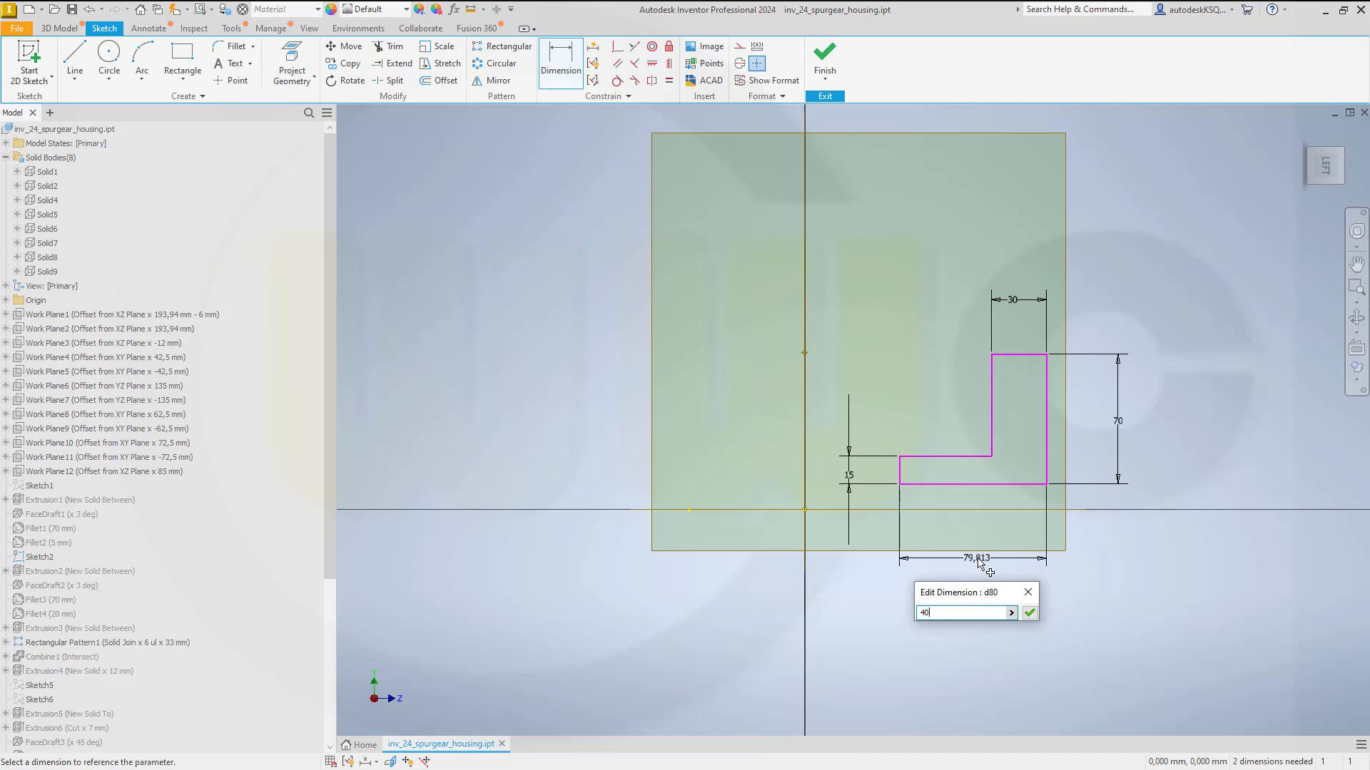
key("Return")
key("Escape")
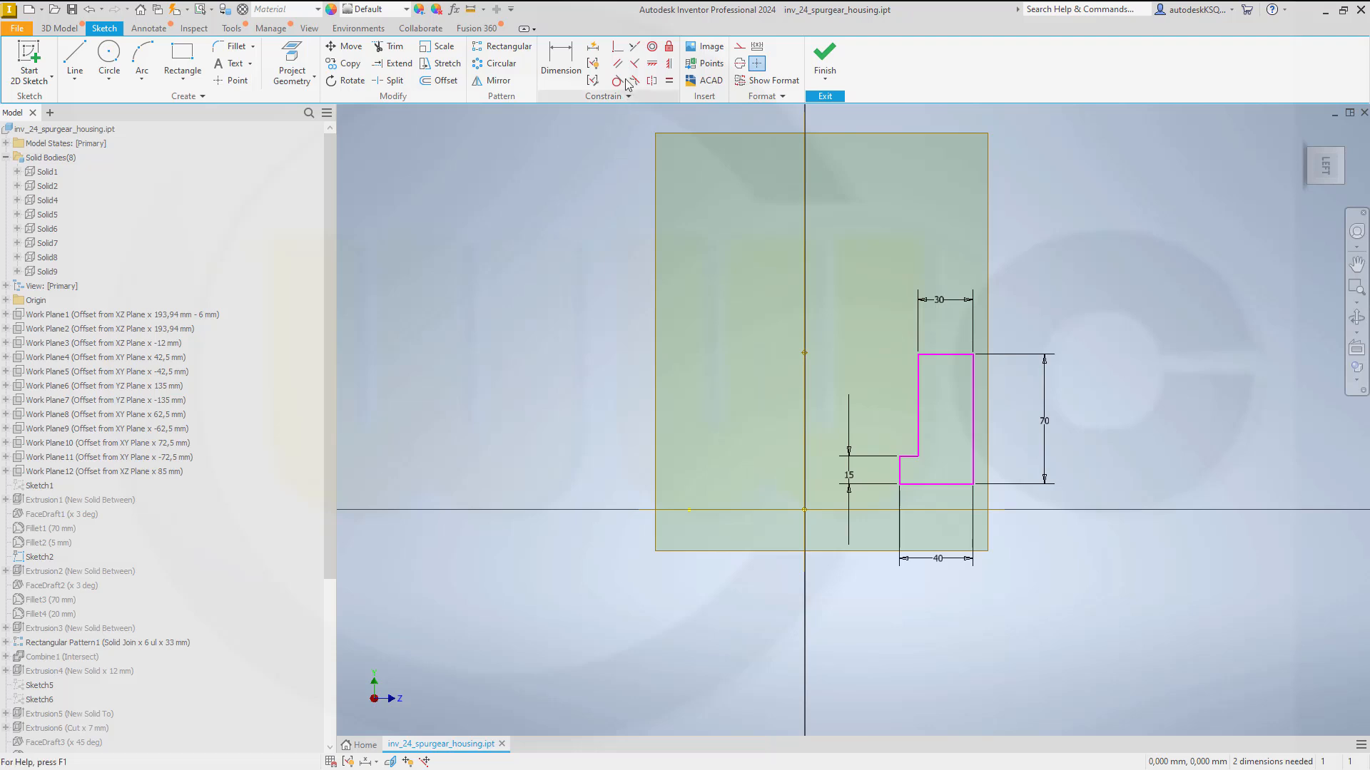
left_click(618, 46)
left_click(806, 511)
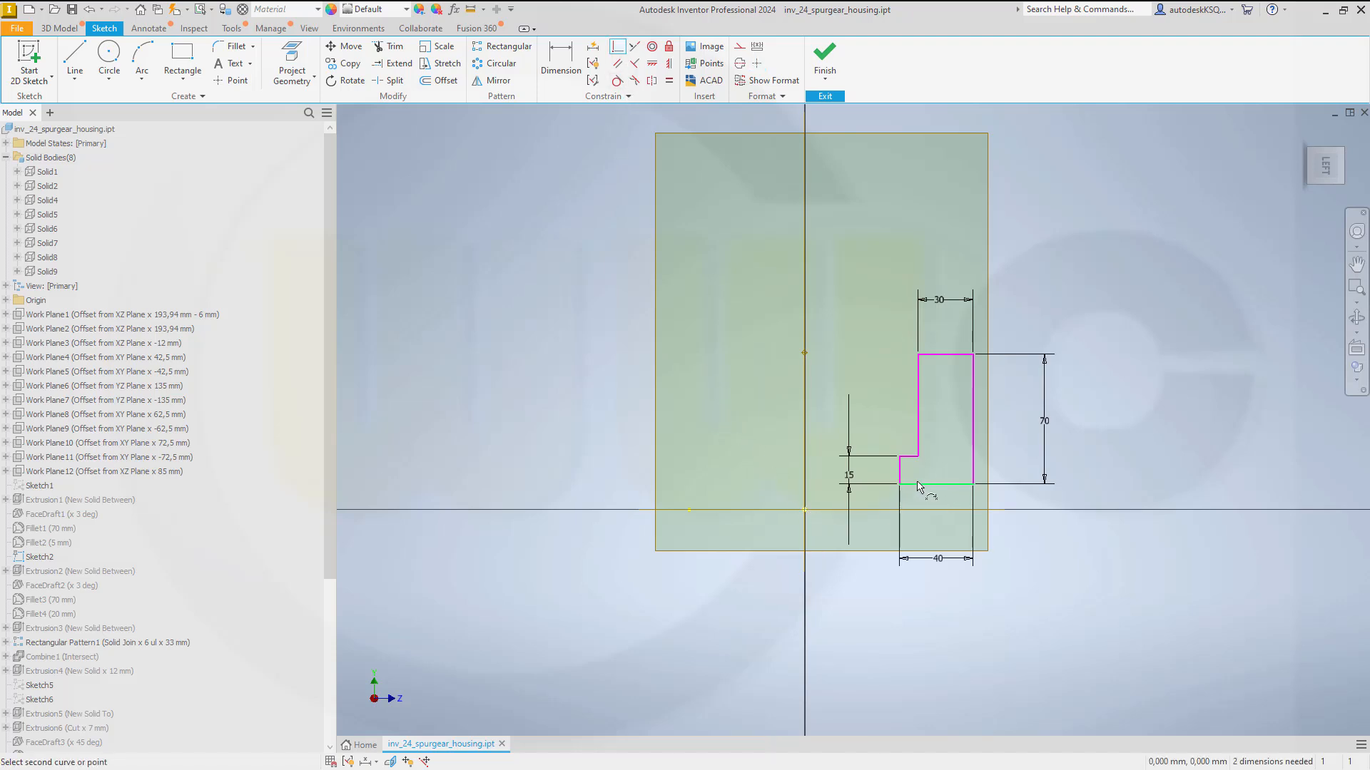
key("Escape")
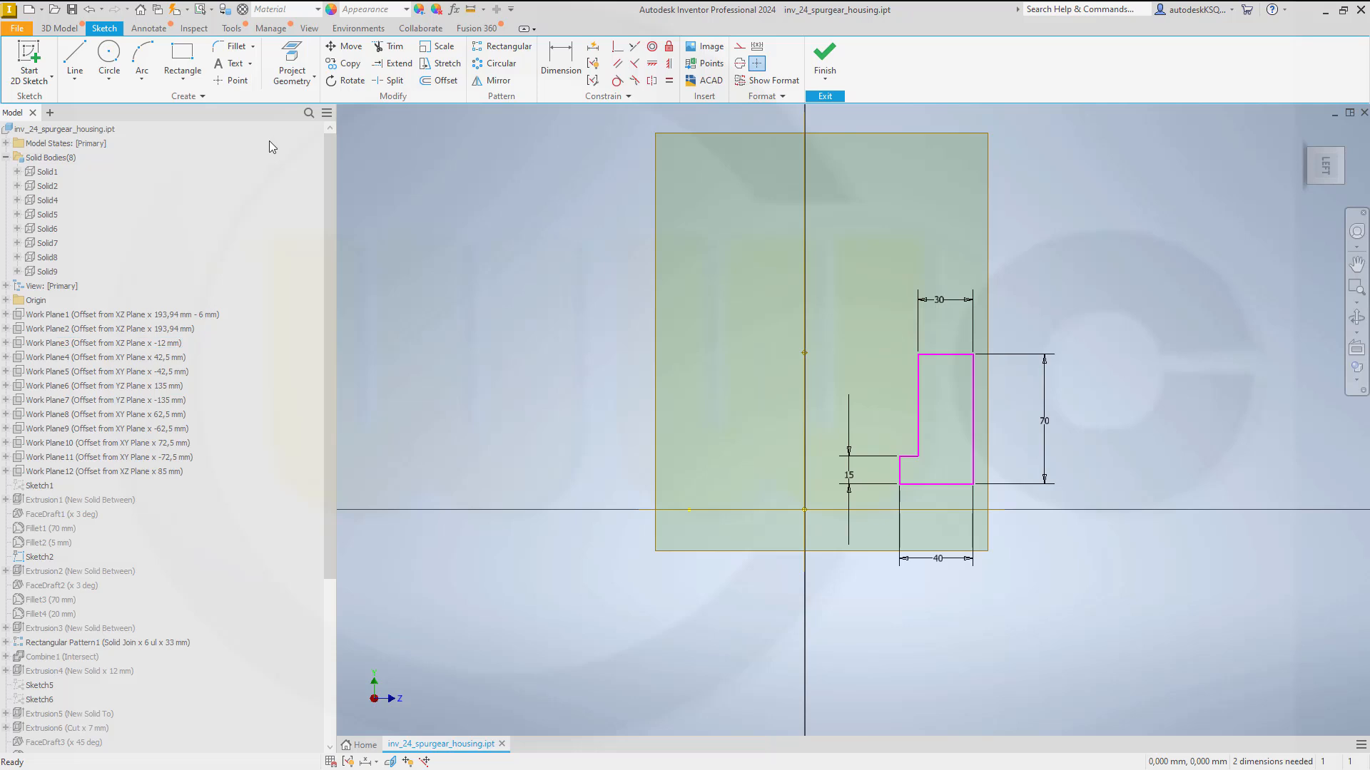
- Project Work Plane3 into the sketch and make the profile's bottom edge collinear with the projected line
left_click(292, 65)
left_click(146, 342)
key("Escape")
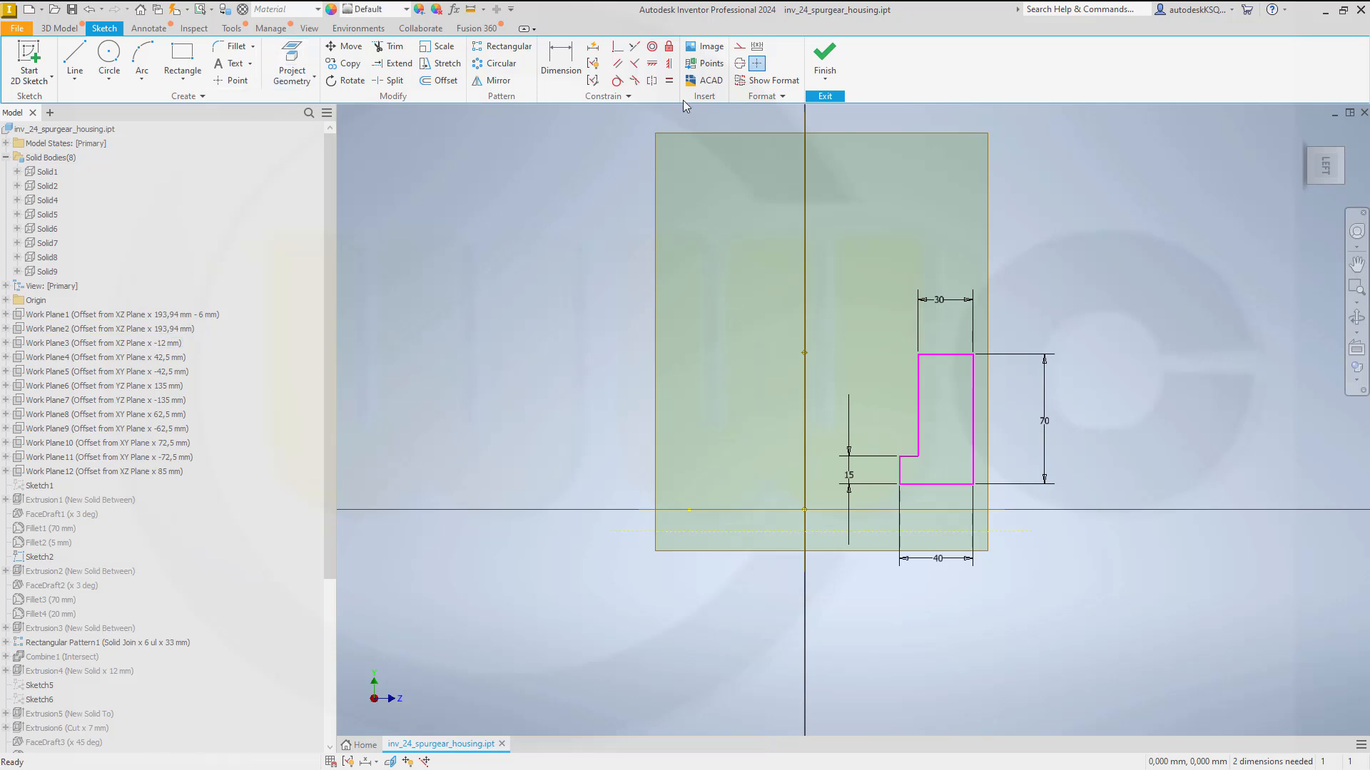
left_click(634, 47)
left_click(932, 488)
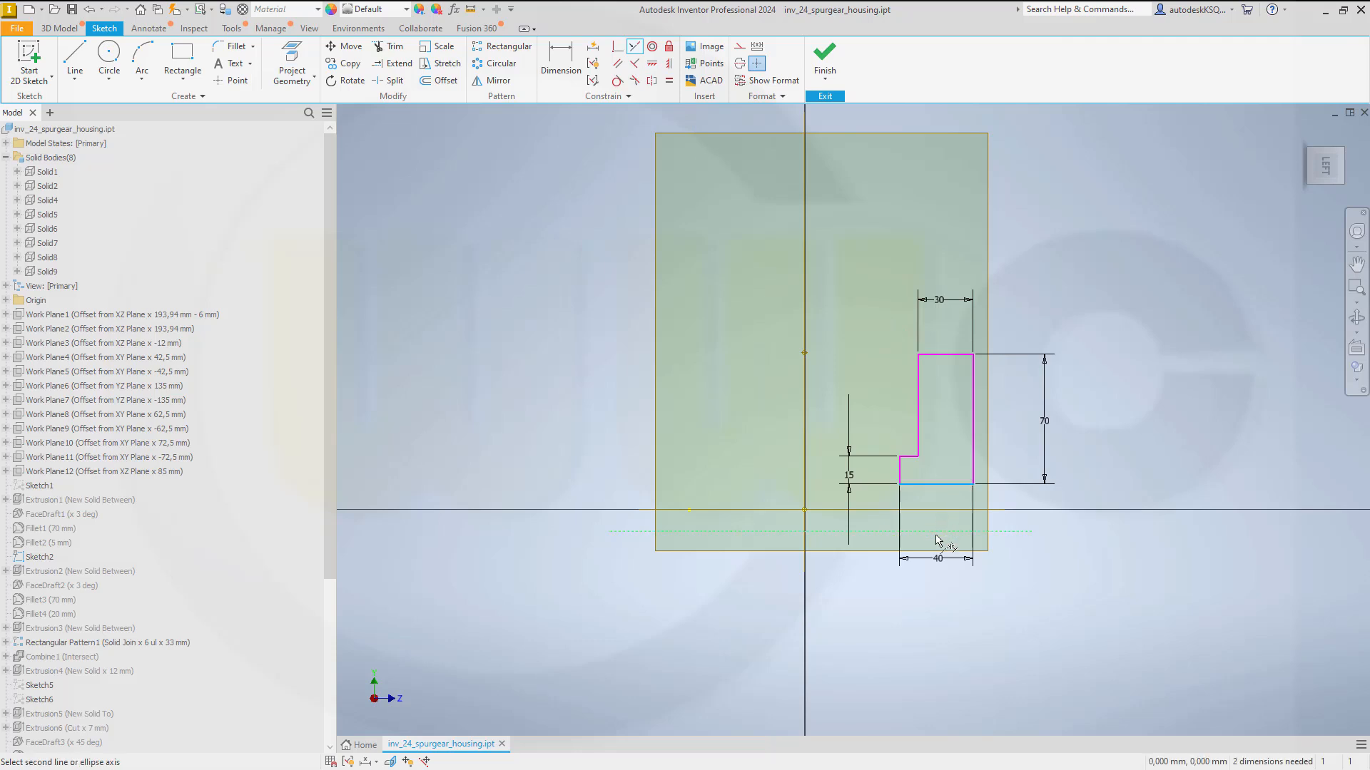
left_click(938, 532)
key("Escape")
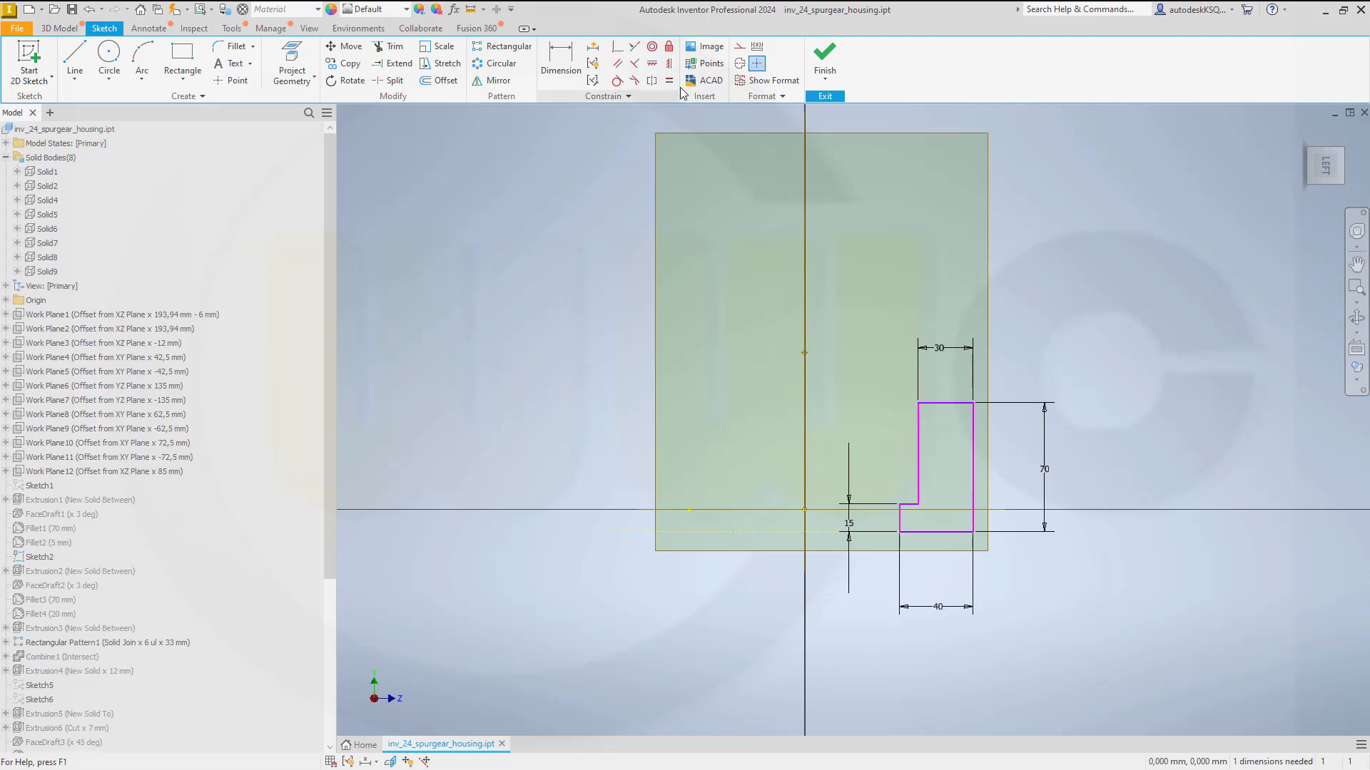
- Align the midpoint of the profile's 30 mm top edge with the sketch origin using a Horizontal constraint
left_click(652, 63)
left_click(945, 404)
left_click(805, 510)
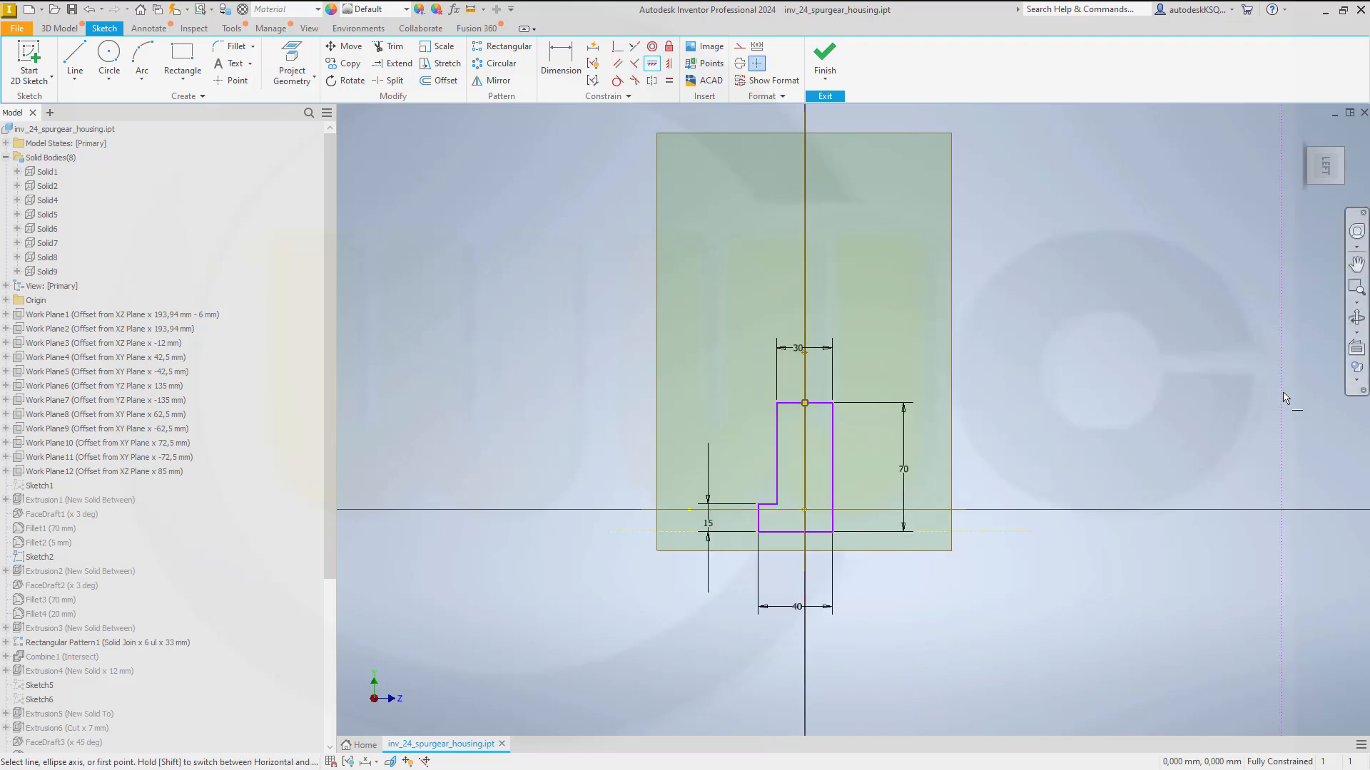
- Finish the sketch and extrude the L-profile symmetrically by 137*2 mm as a new solid body
left_click(824, 61)
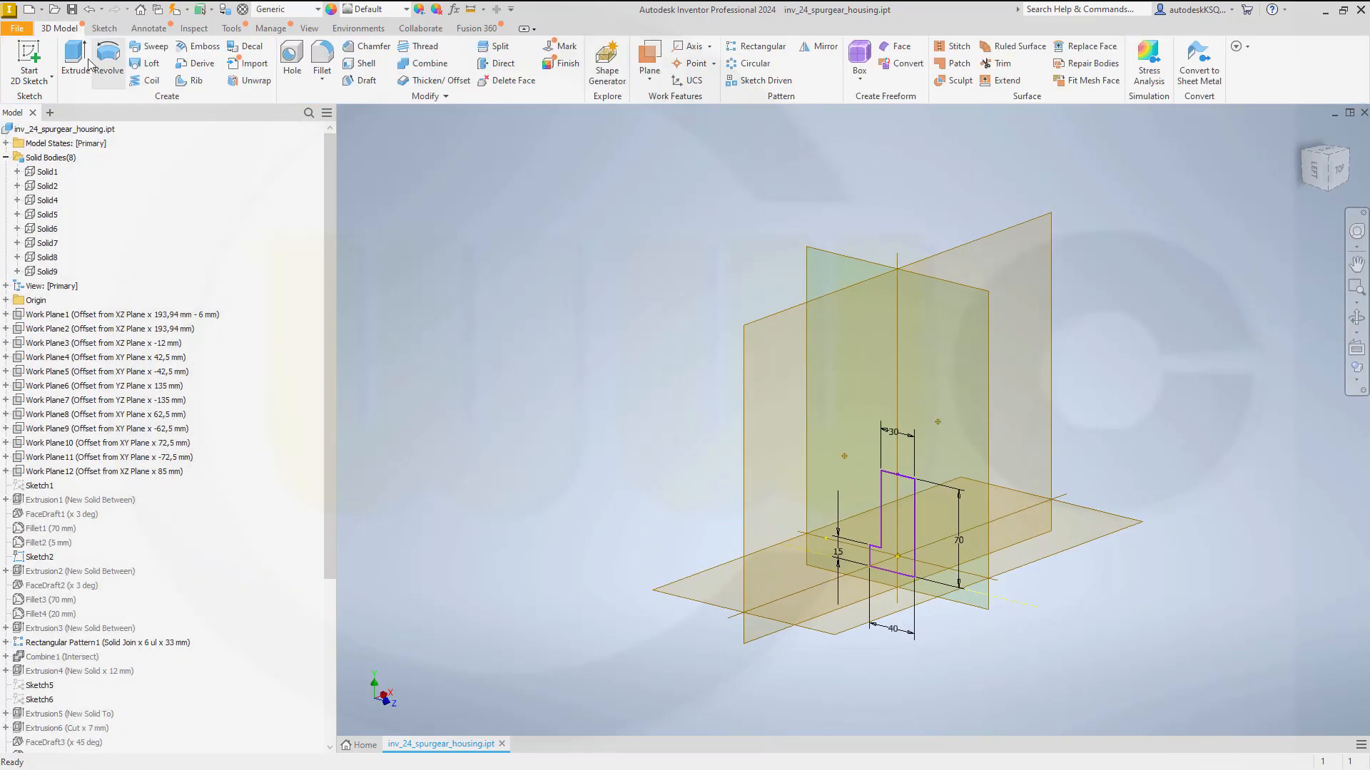
left_click(76, 59)
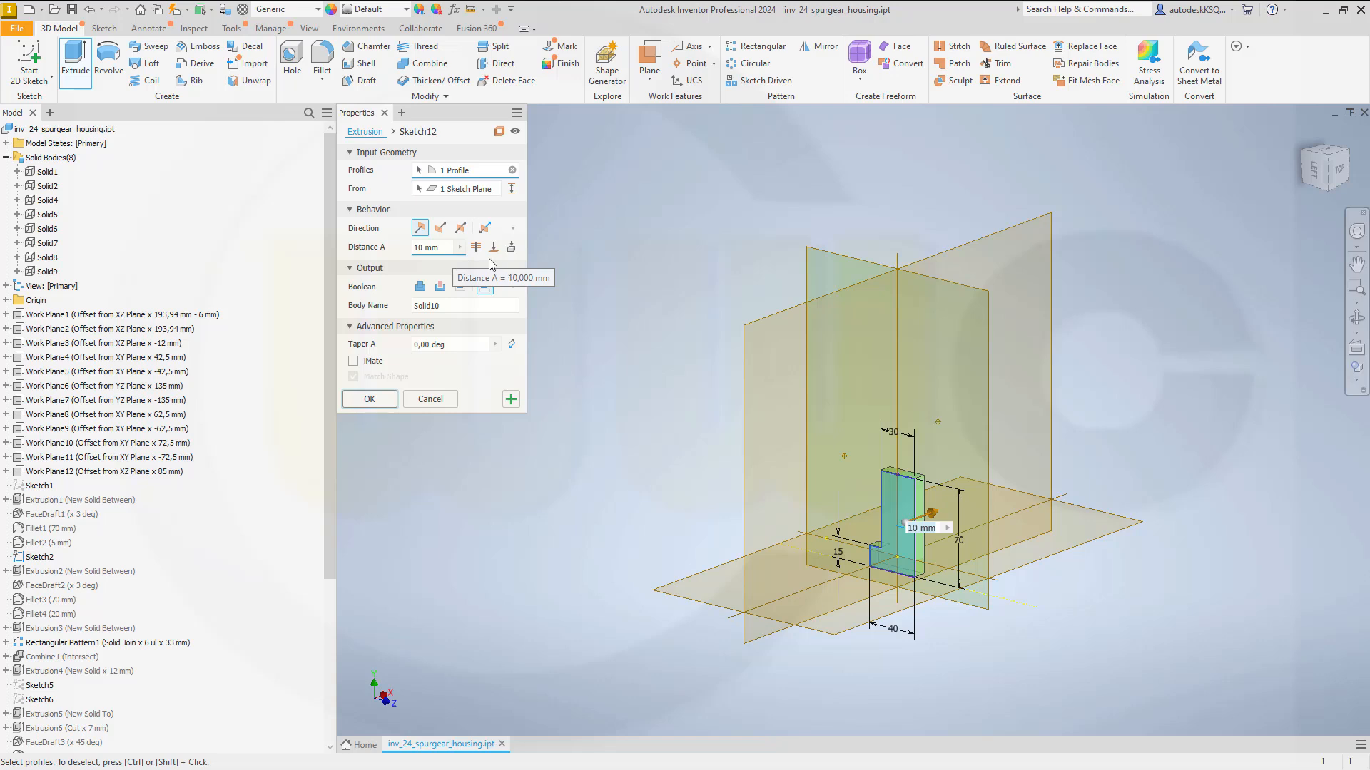
left_click(460, 229)
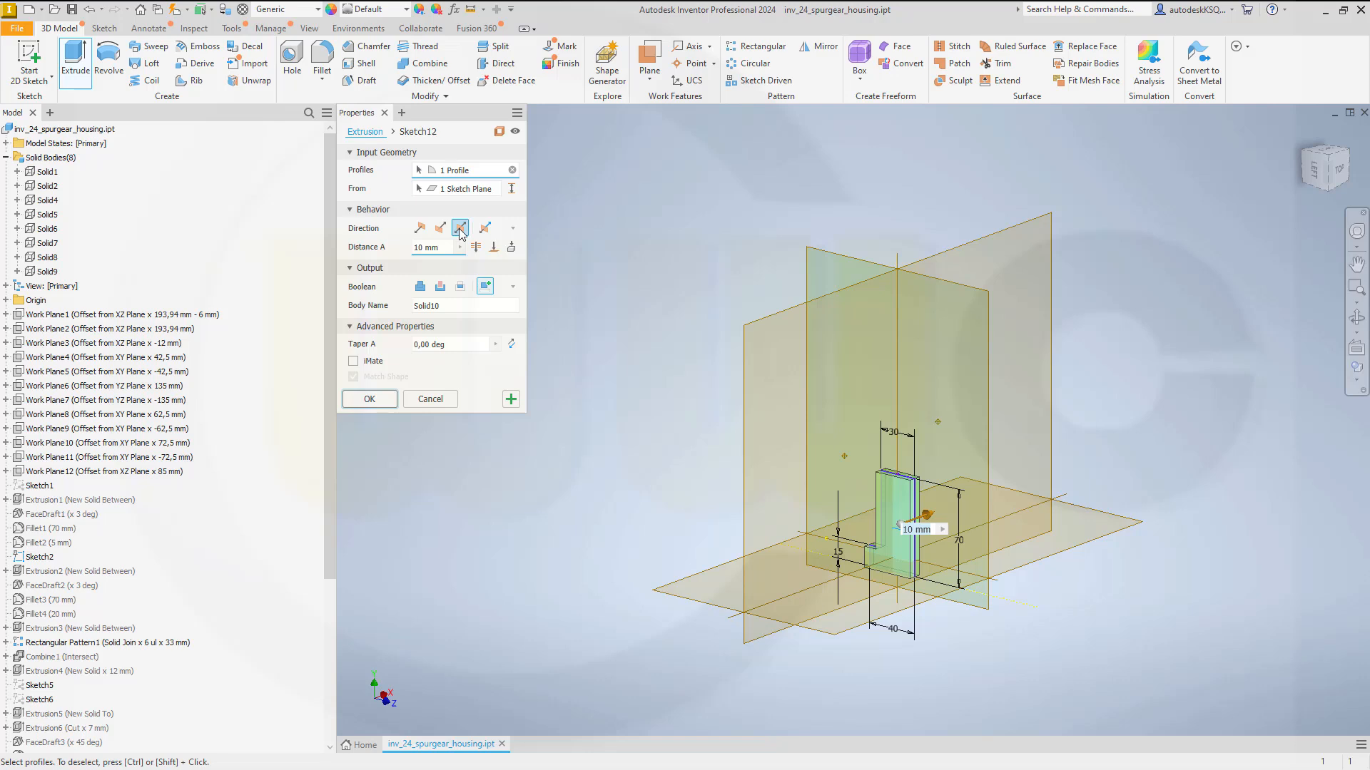
left_click(446, 246)
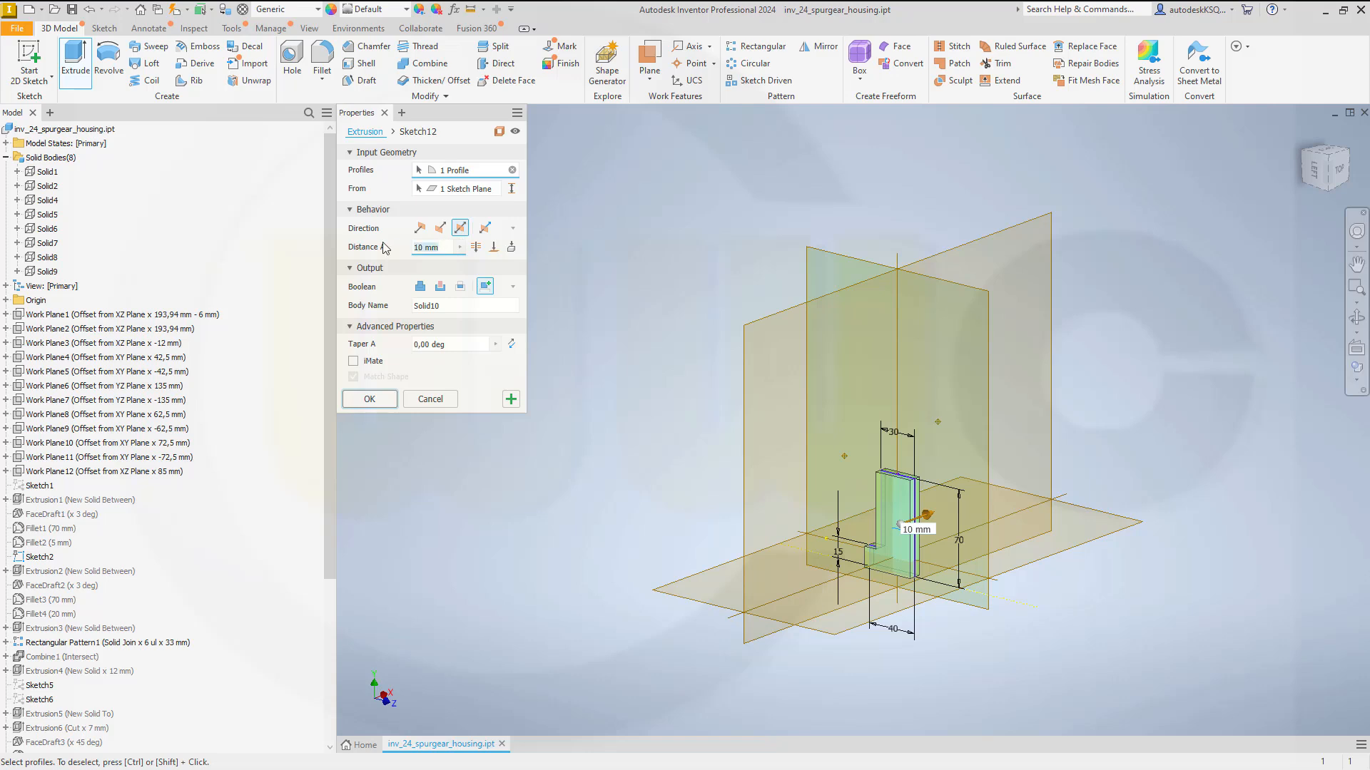
type("13")
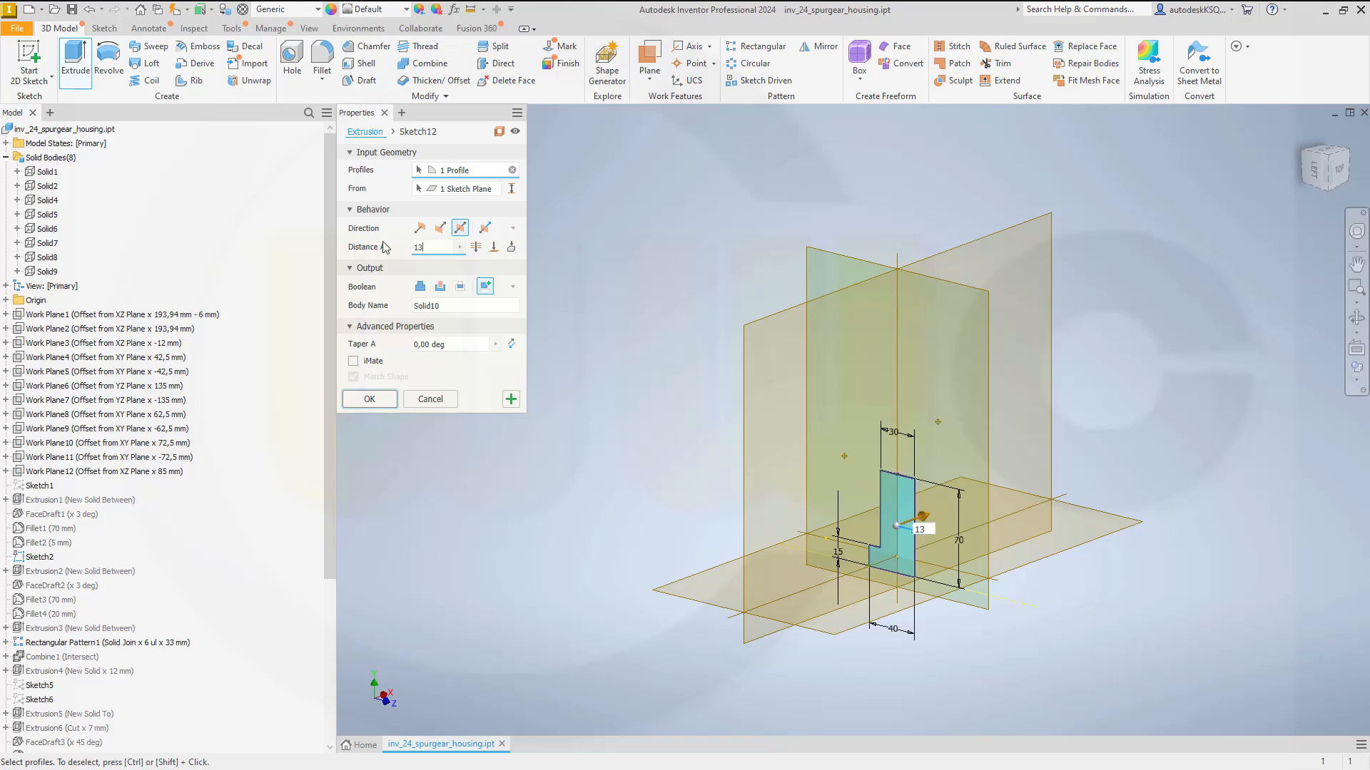
type("7*2")
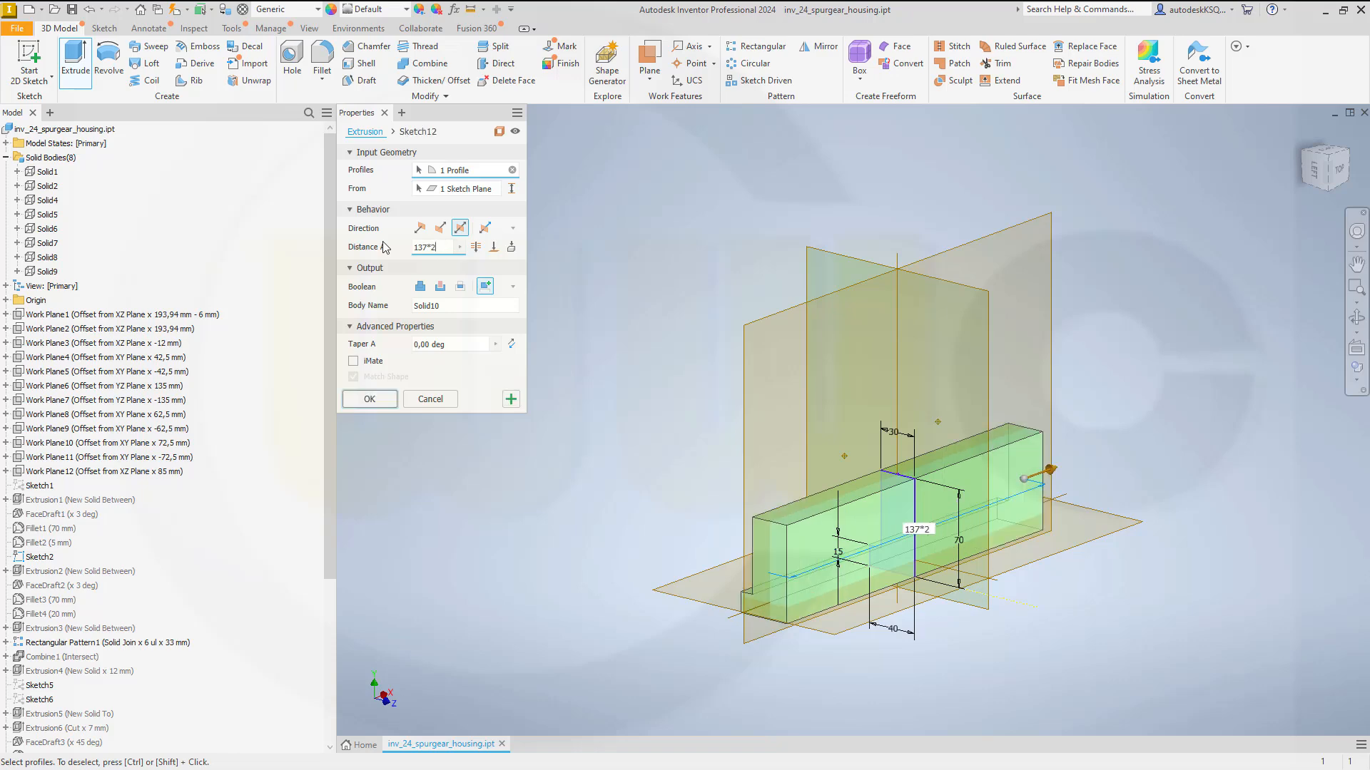
key("Return")
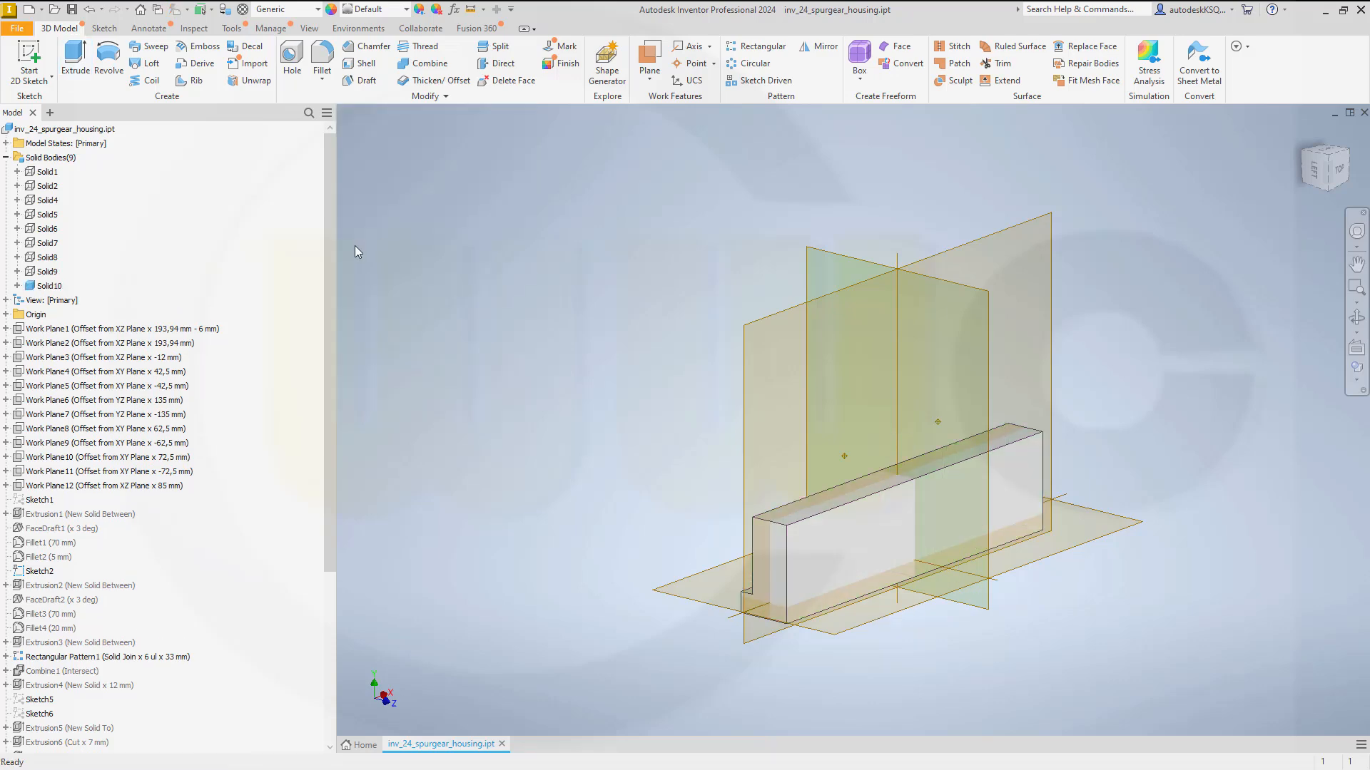
- Temporarily show Solid1, Solid2, Solid4 and Solid5 to compare the extruded L-profile body with the housing, and hide them again
left_click(48, 172)
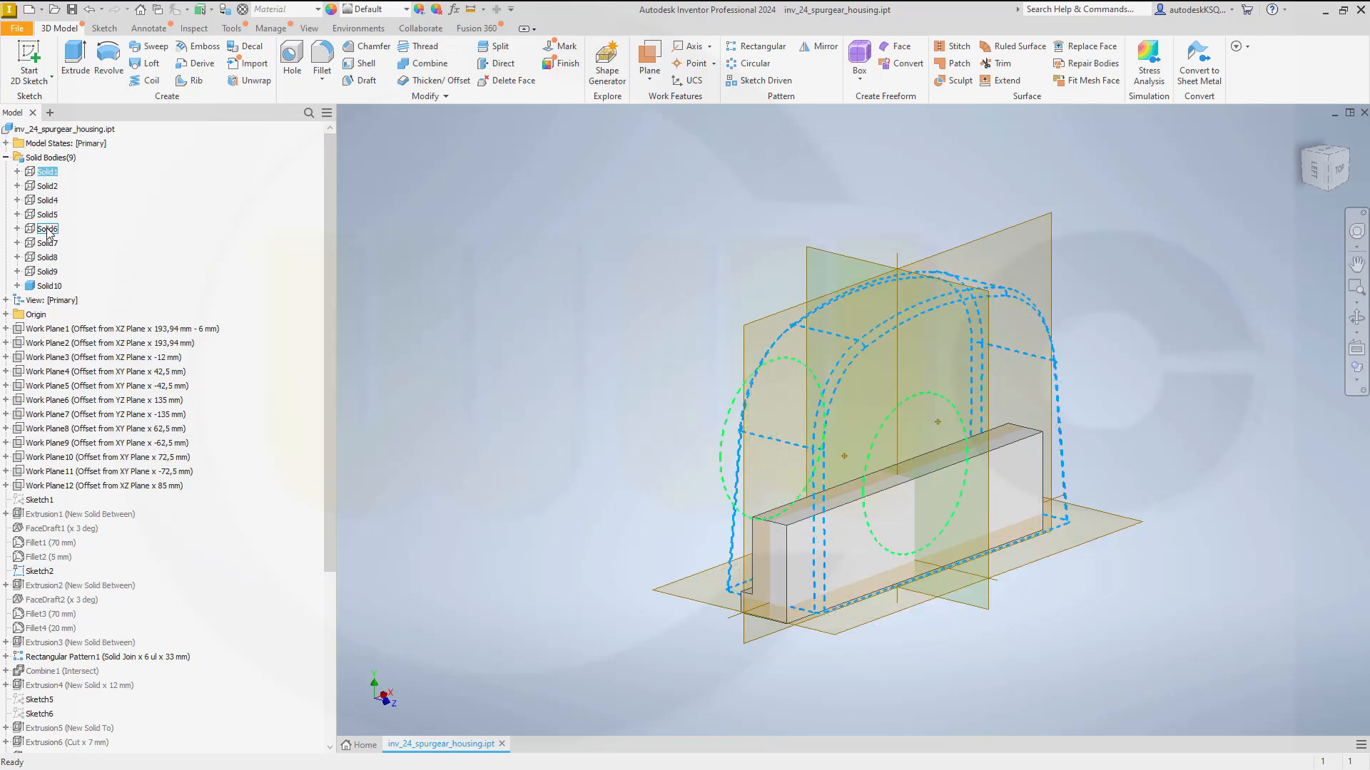
left_click(47, 215, "shift")
right_click(47, 216)
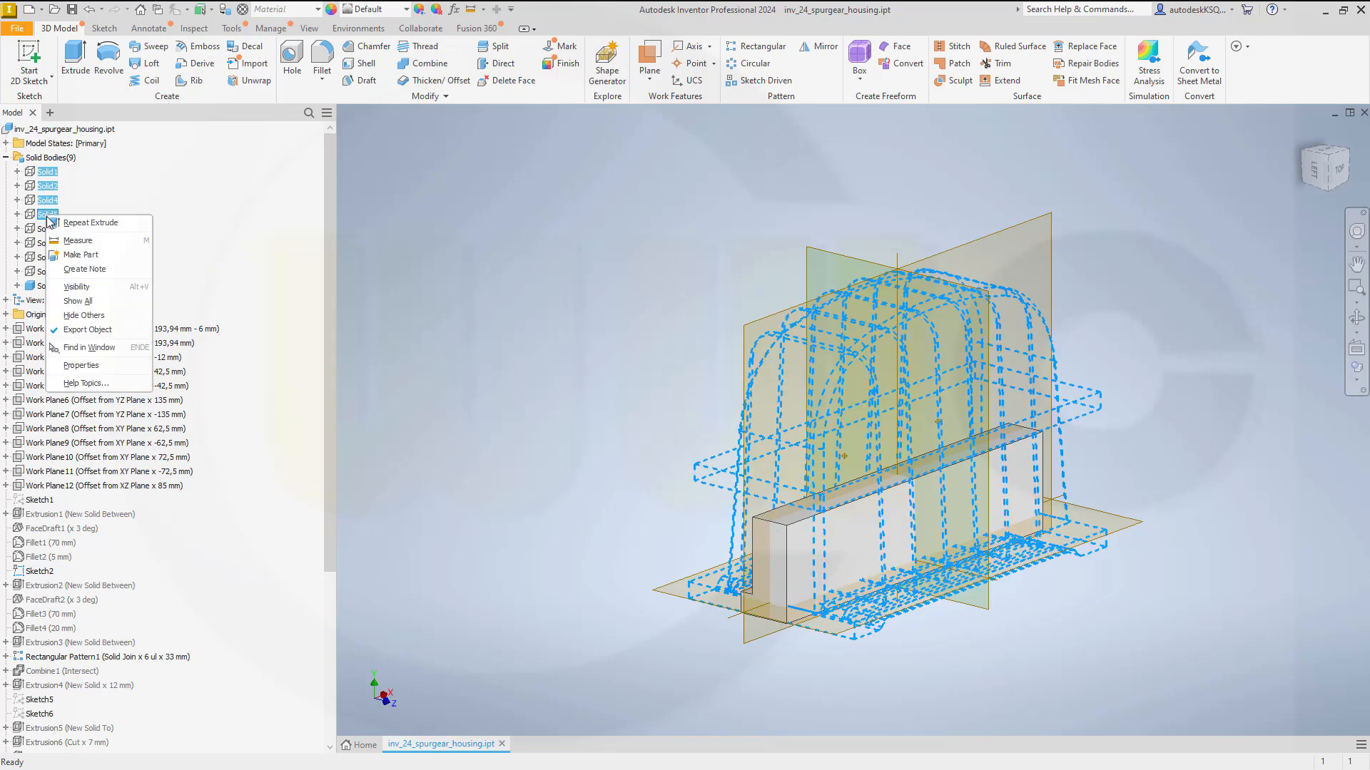
left_click(76, 287)
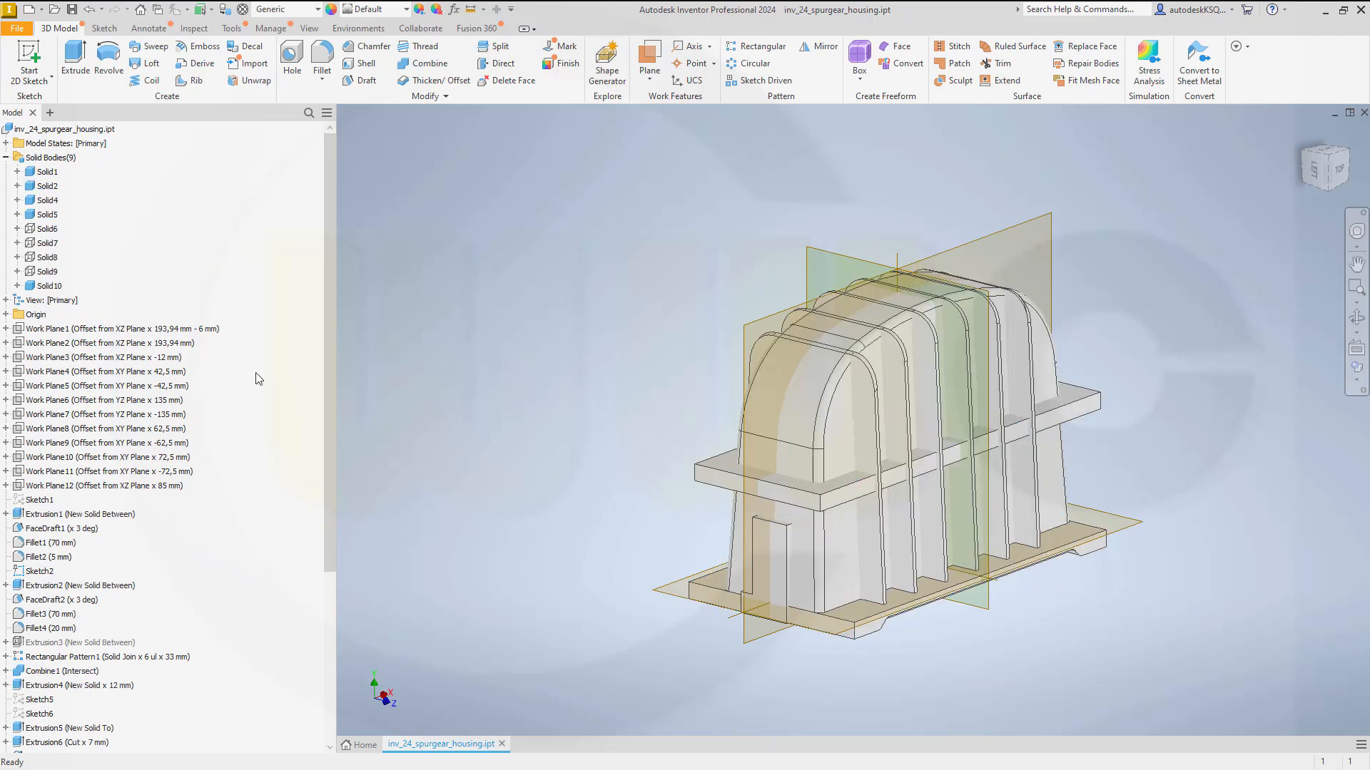
left_click(47, 171)
left_click(45, 216, "shift")
right_click(45, 215)
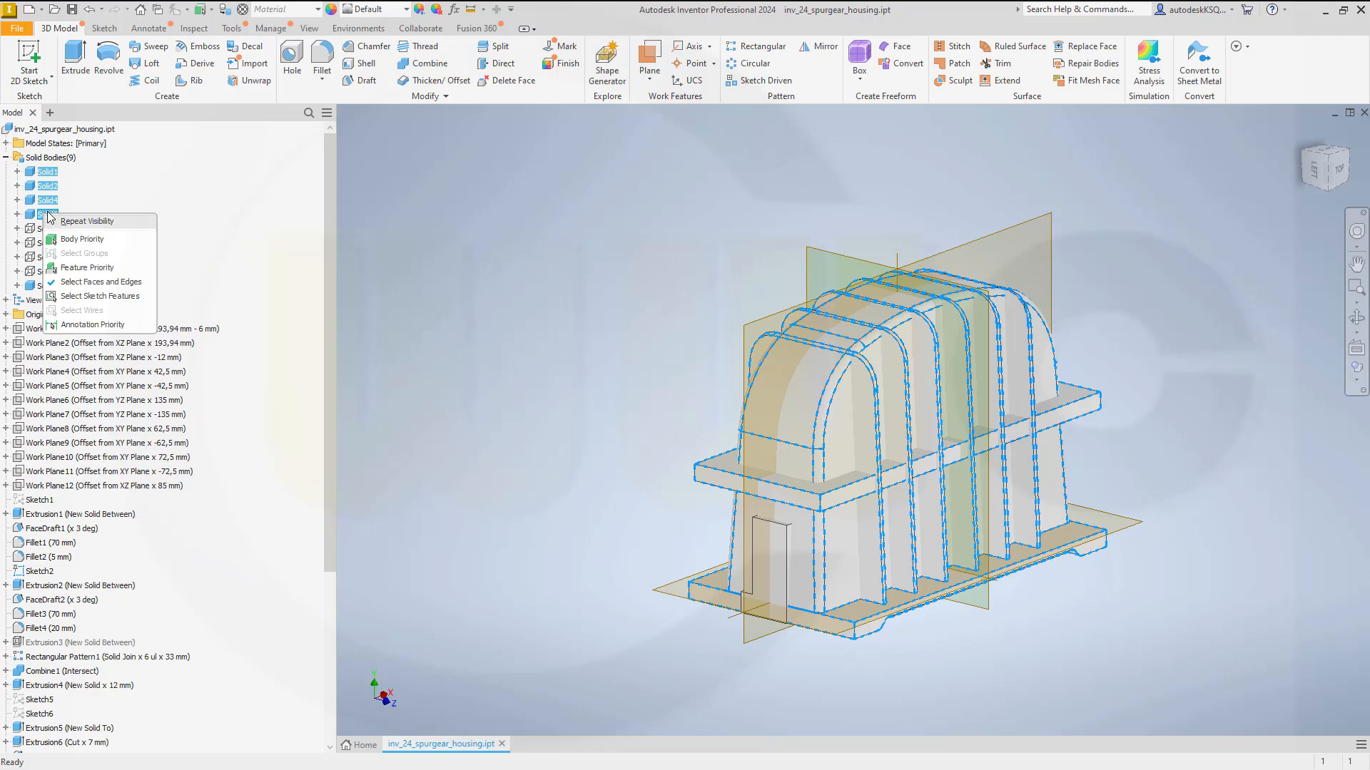
left_click(46, 205)
right_click(46, 202)
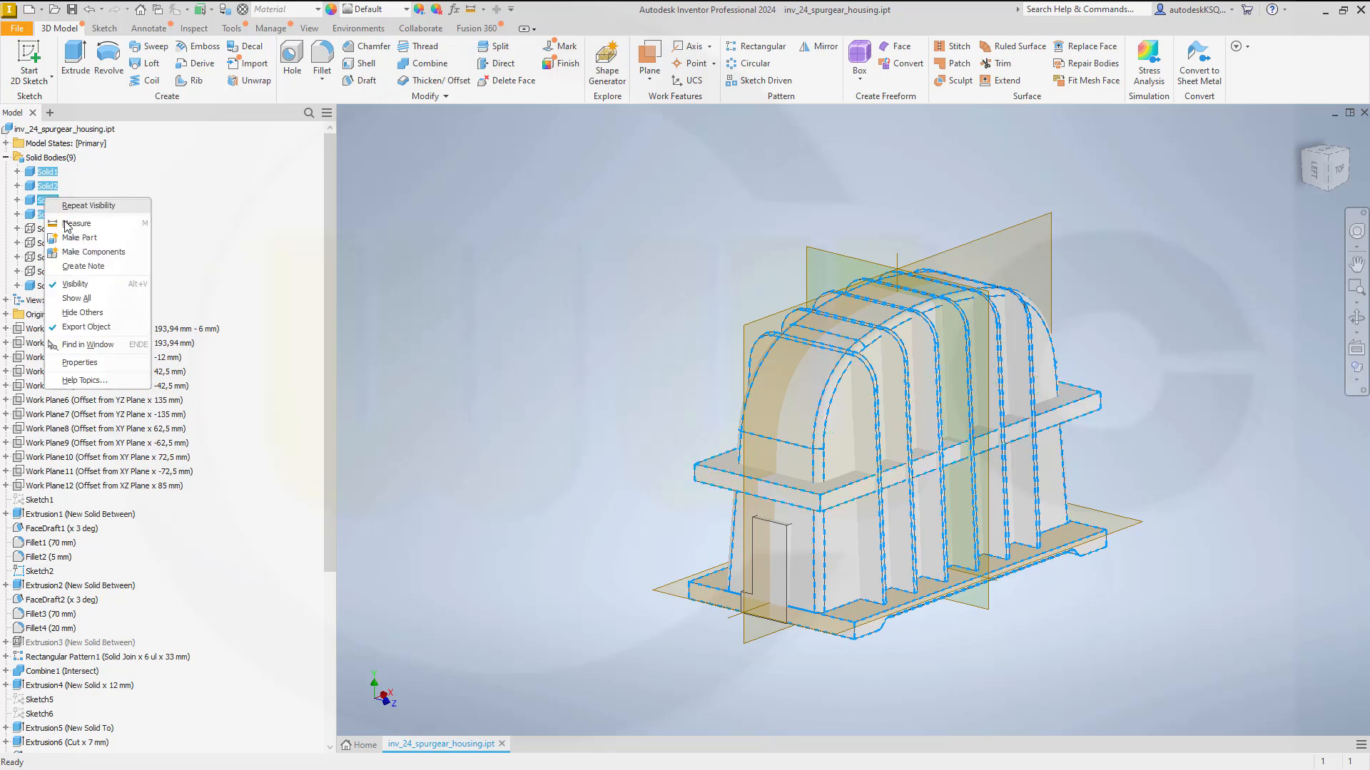
left_click(76, 287)
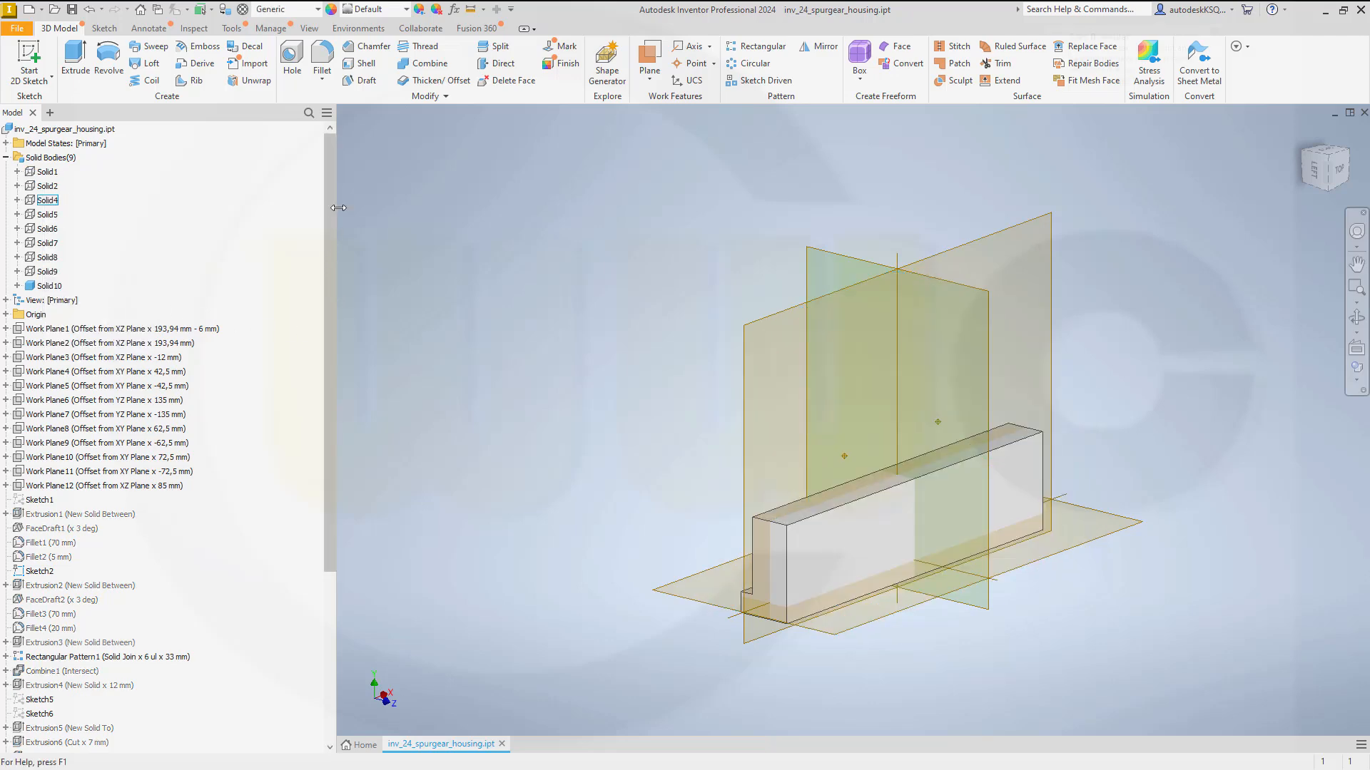
- Apply a Full Round Fillet to the top face of the L-profile body's upright section, using its two long vertical faces as sides
left_click(326, 84)
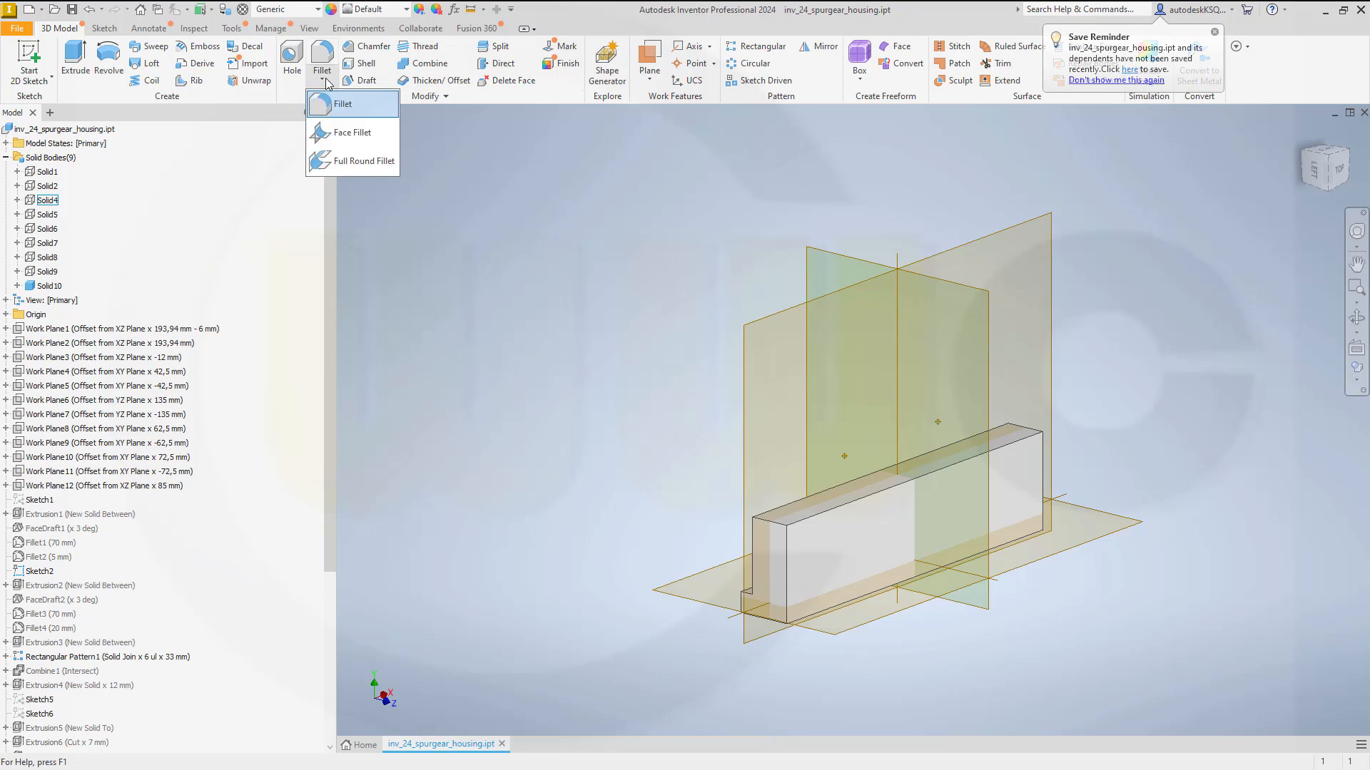
left_click(346, 132)
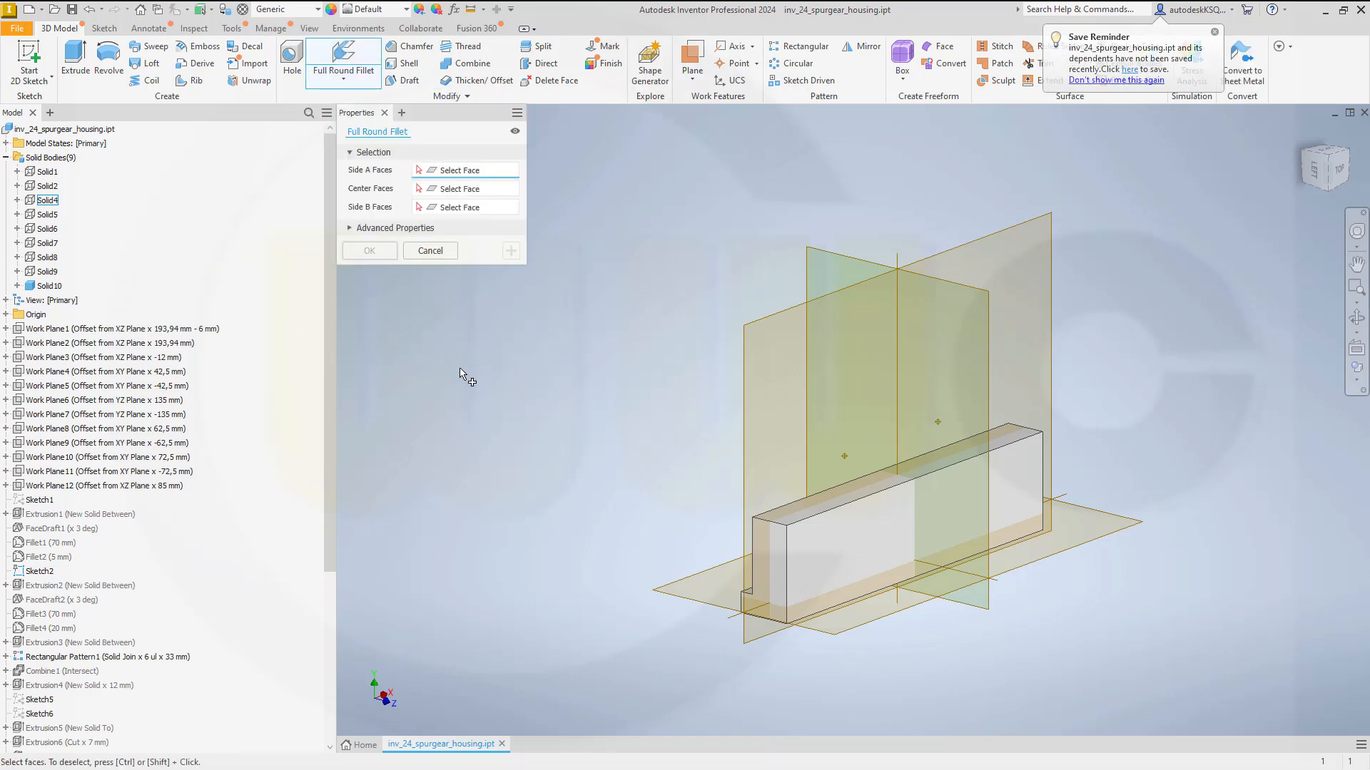
left_click(830, 564)
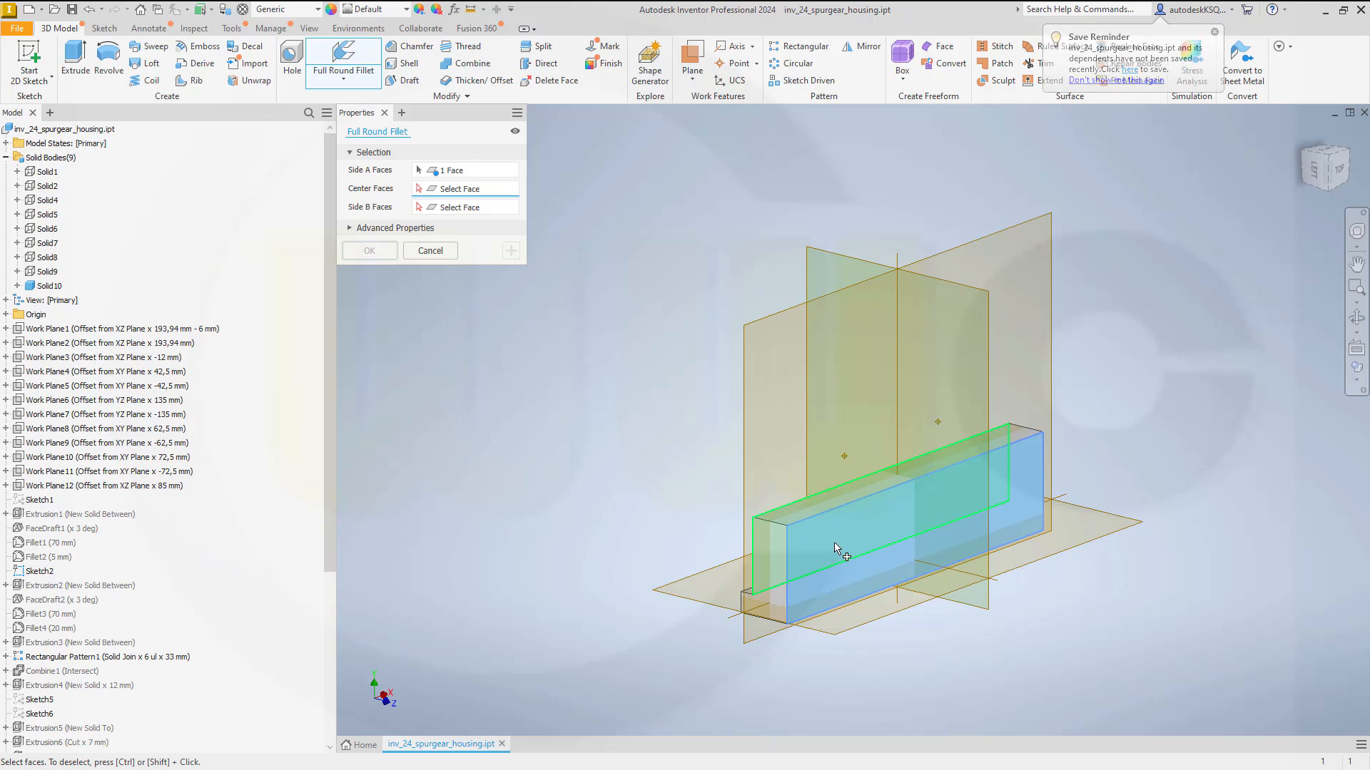
left_click(792, 514)
middle_click_drag(631, 434, 801, 474, "shift")
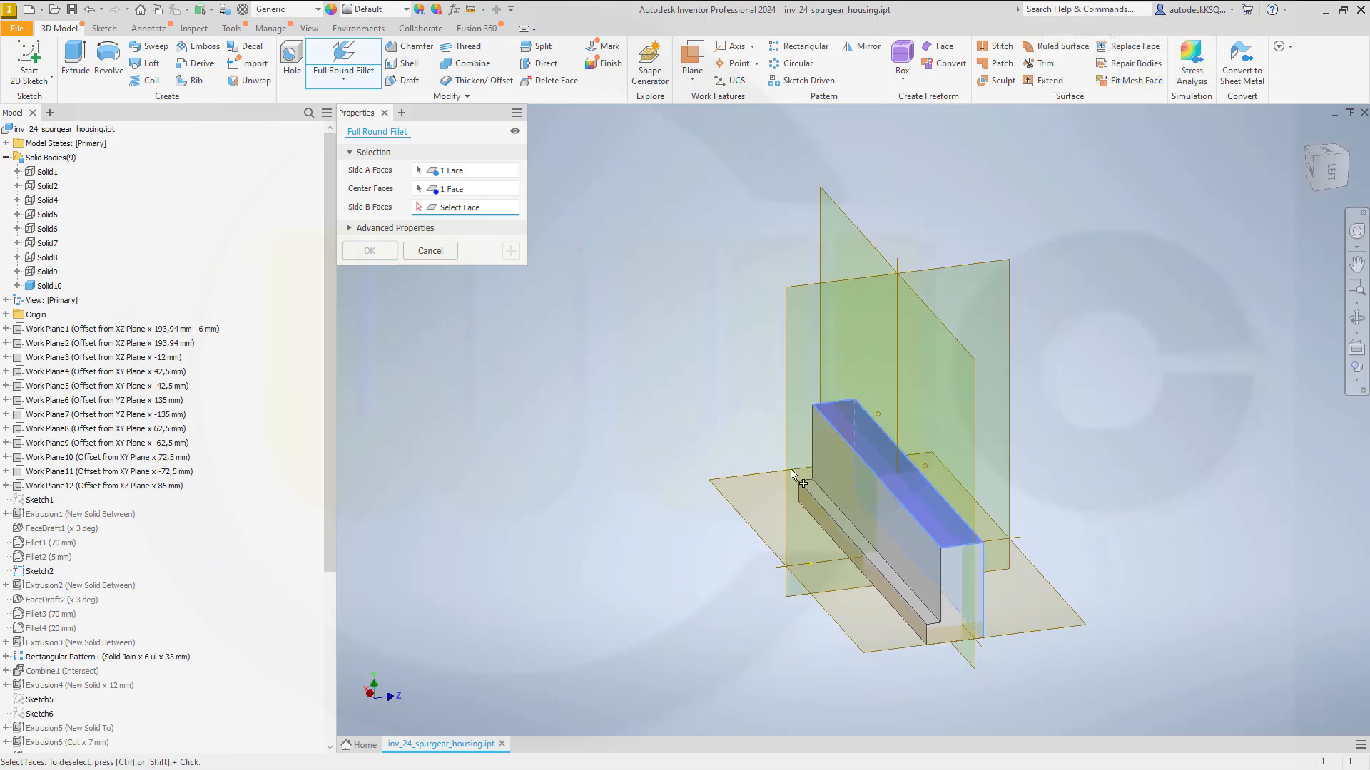
left_click(902, 532)
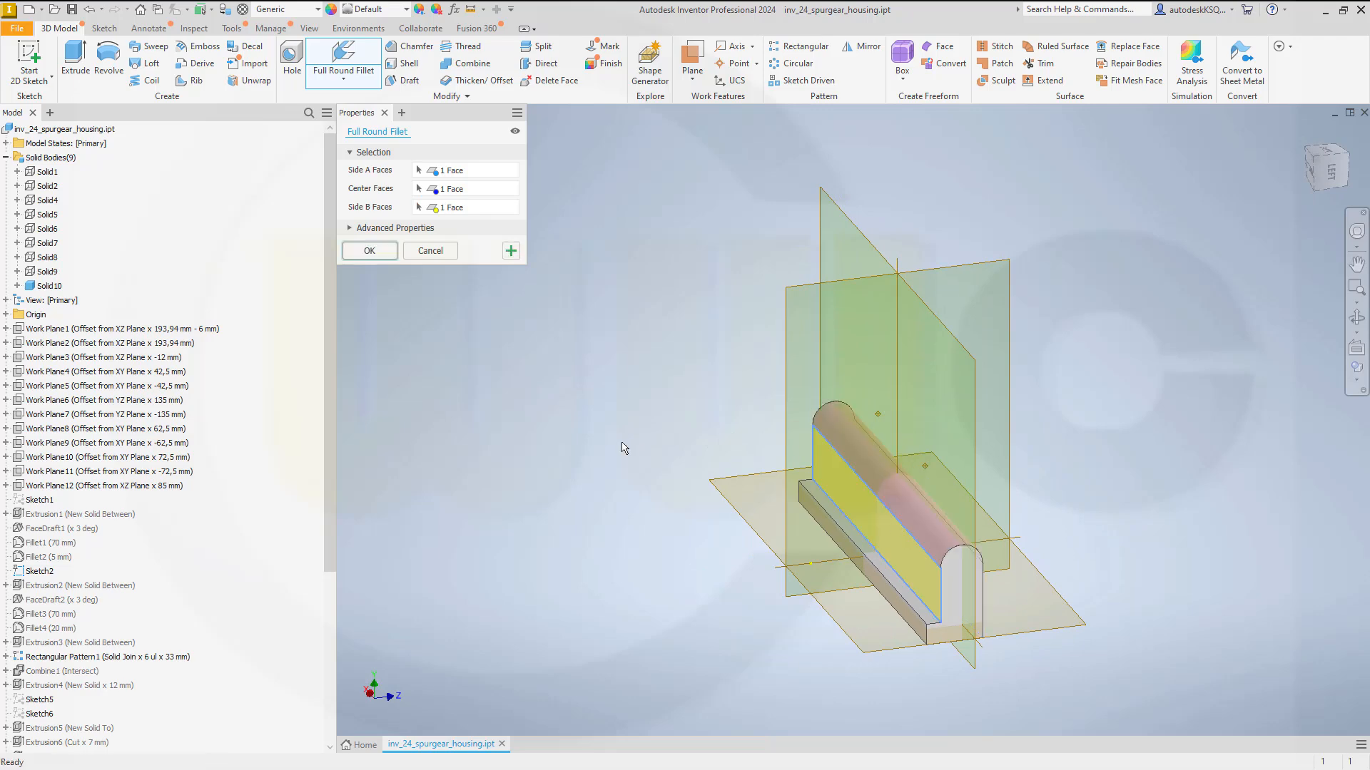
left_click(369, 250)
middle_click_drag(910, 443, 728, 373, "shift")
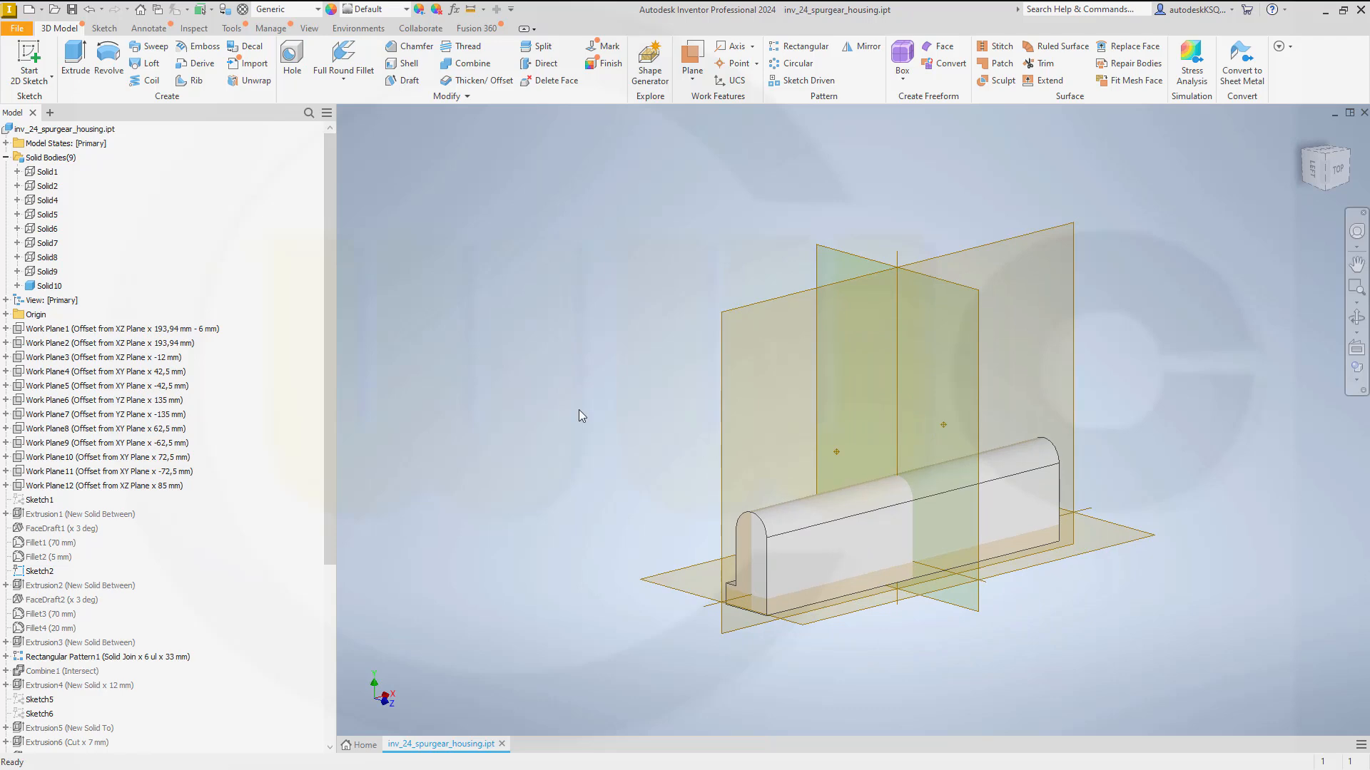
- Make all the hidden solid bodies from Solid1 to Solid9 visible together with the L-profile body
left_click(48, 272)
left_click(47, 171, "shift")
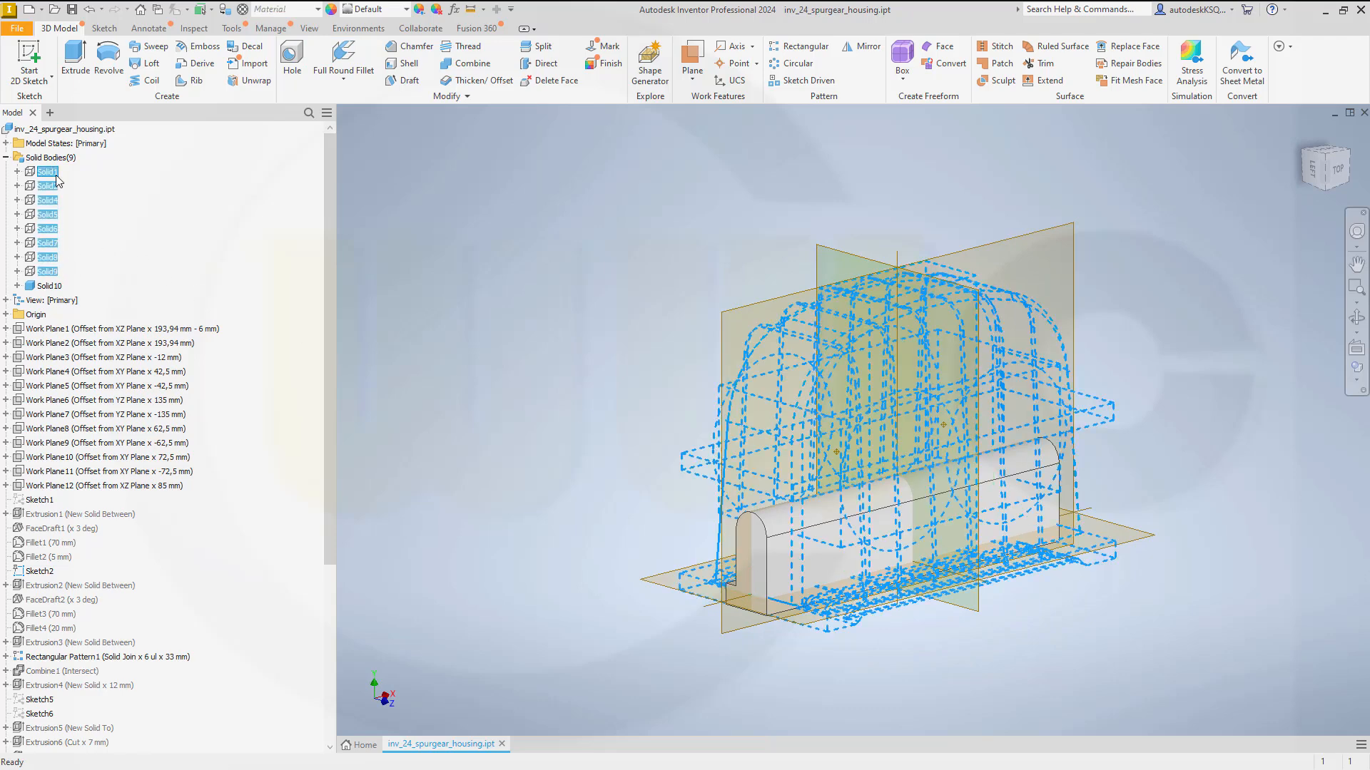
right_click(56, 174)
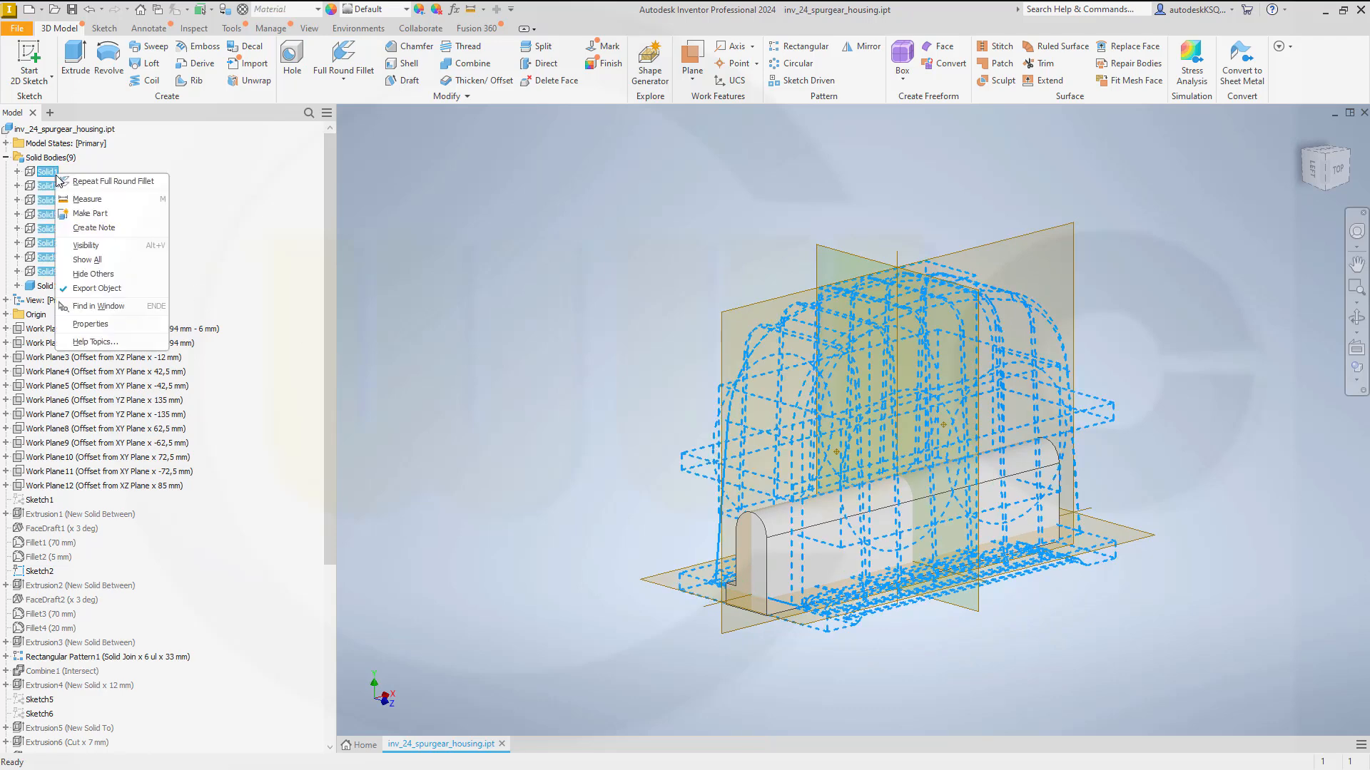
left_click(87, 244)
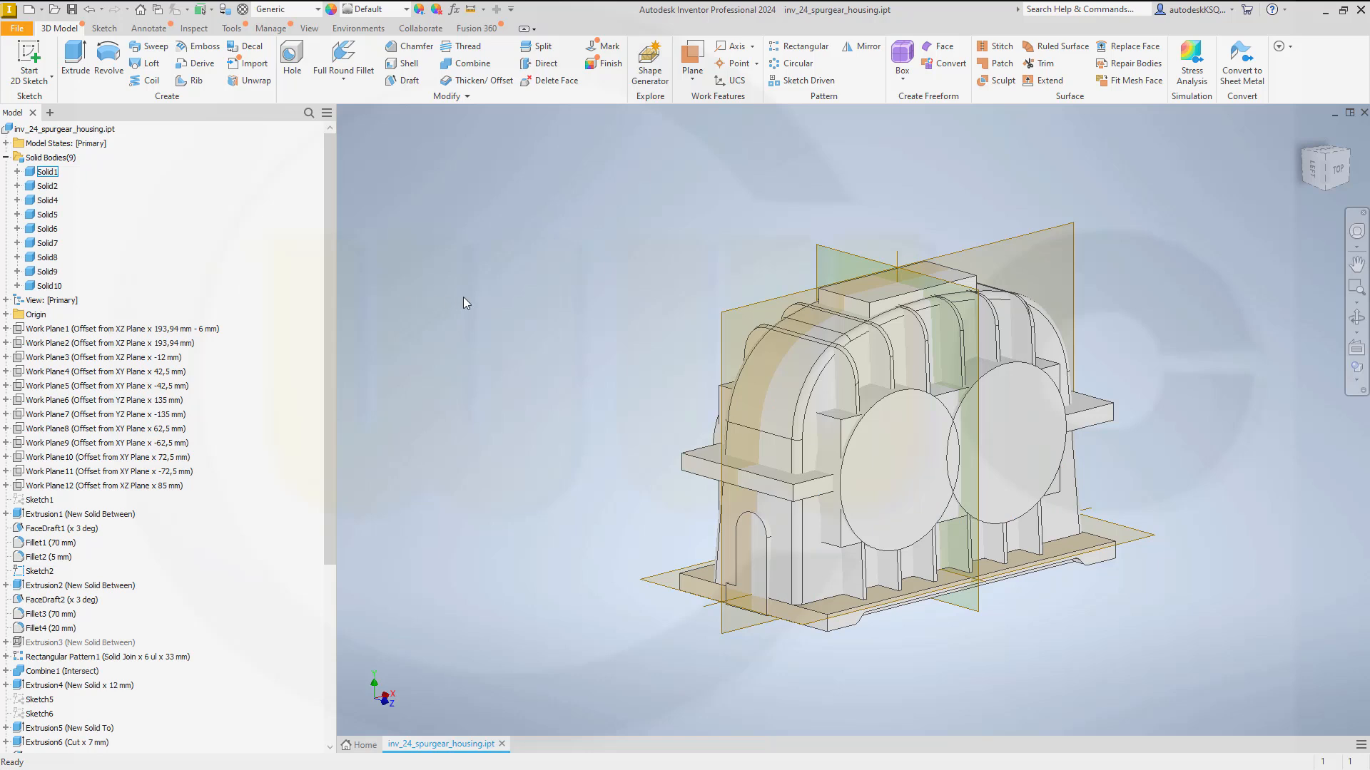